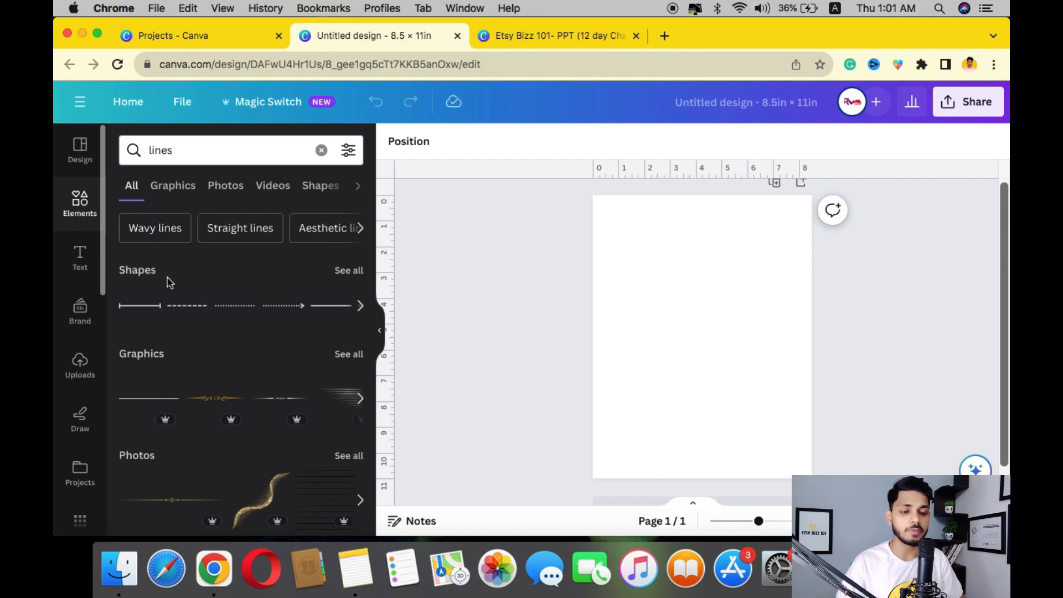
- Add a plain solid line from the line shapes to the page and set its line weight to 2
{"action": "left_click", "coordinate": [349, 273]}
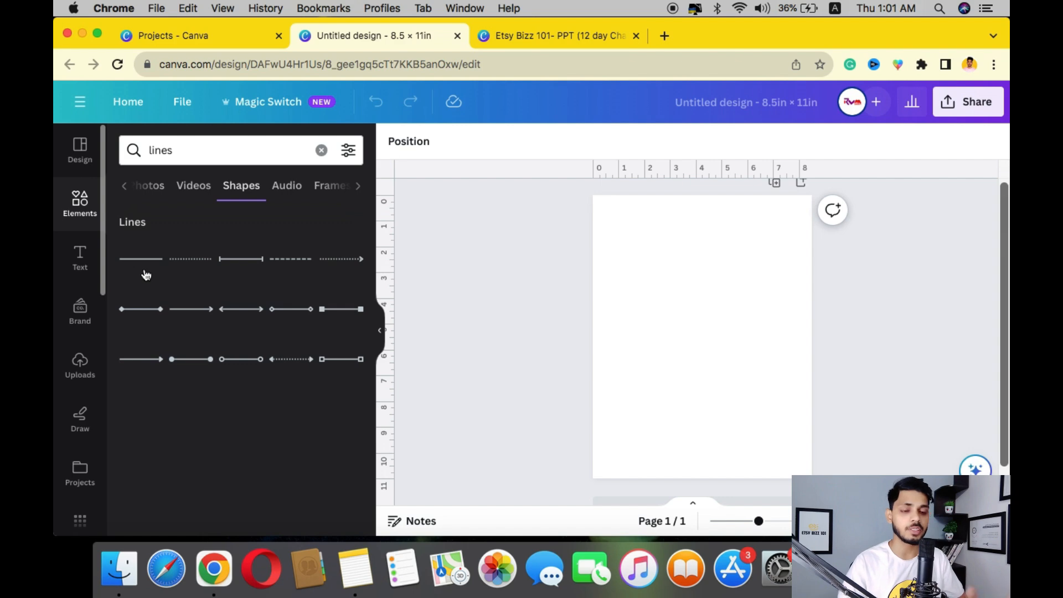
{"action": "left_click_drag", "start_coordinate": [145, 275], "coordinate": [668, 287]}
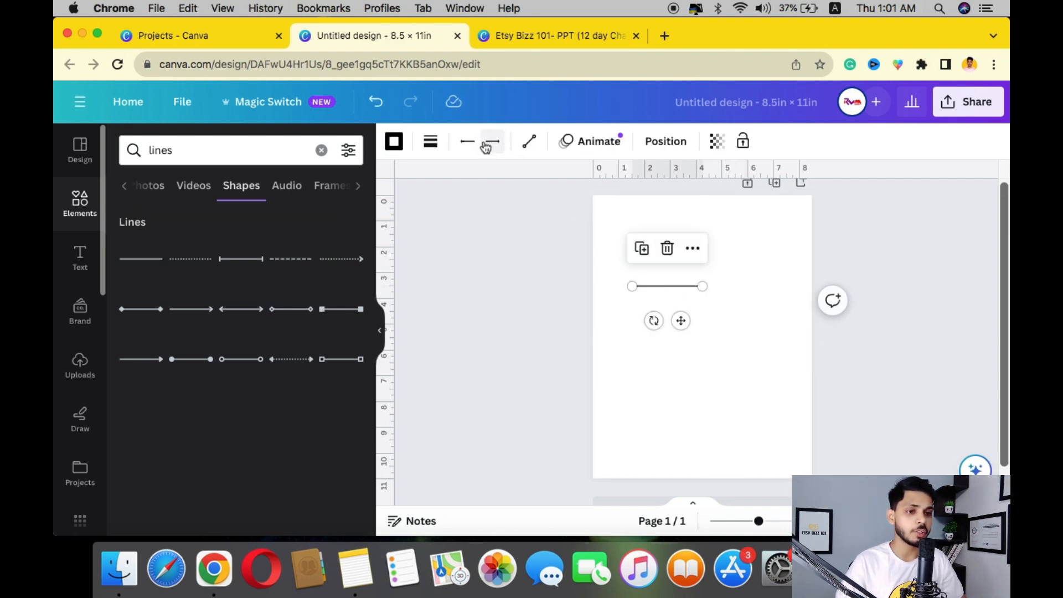
{"action": "left_click", "coordinate": [432, 145]}
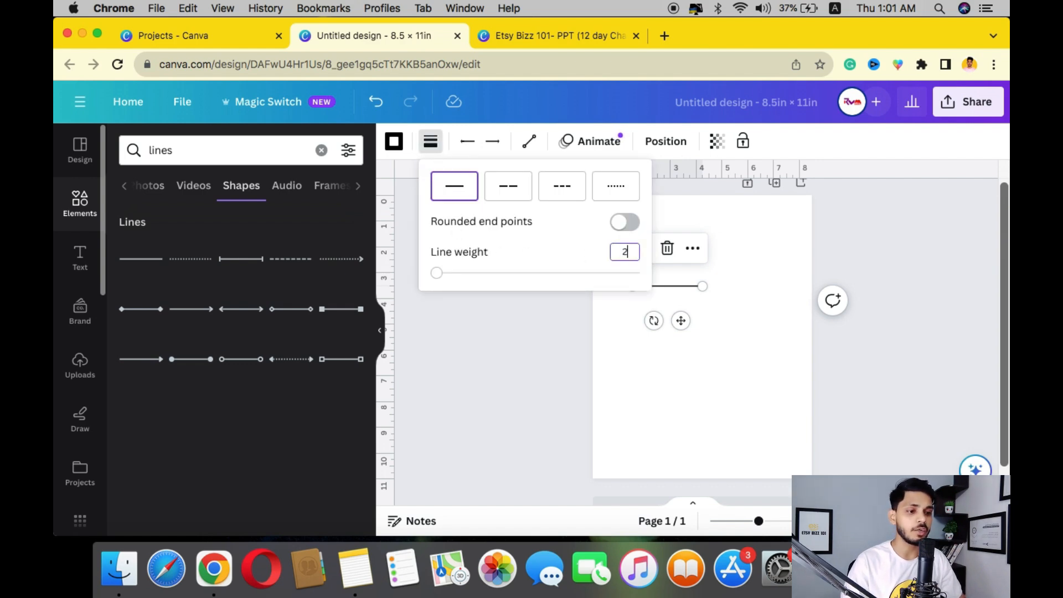
{"action": "left_click", "coordinate": [629, 387]}
- Move the line near the page's upper-left corner, about 0.5 in from the left edge
{"action": "key", "text": "super+equal"}
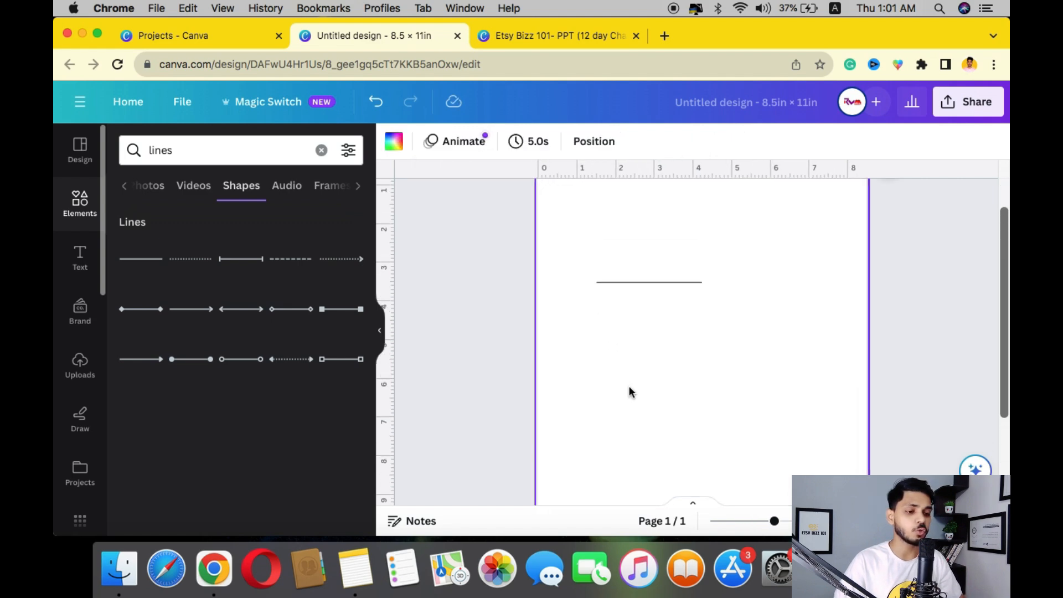
{"action": "key", "text": "super+equal"}
{"action": "scroll", "coordinate": [630, 387], "scroll_direction": "up", "scroll_amount": 5}
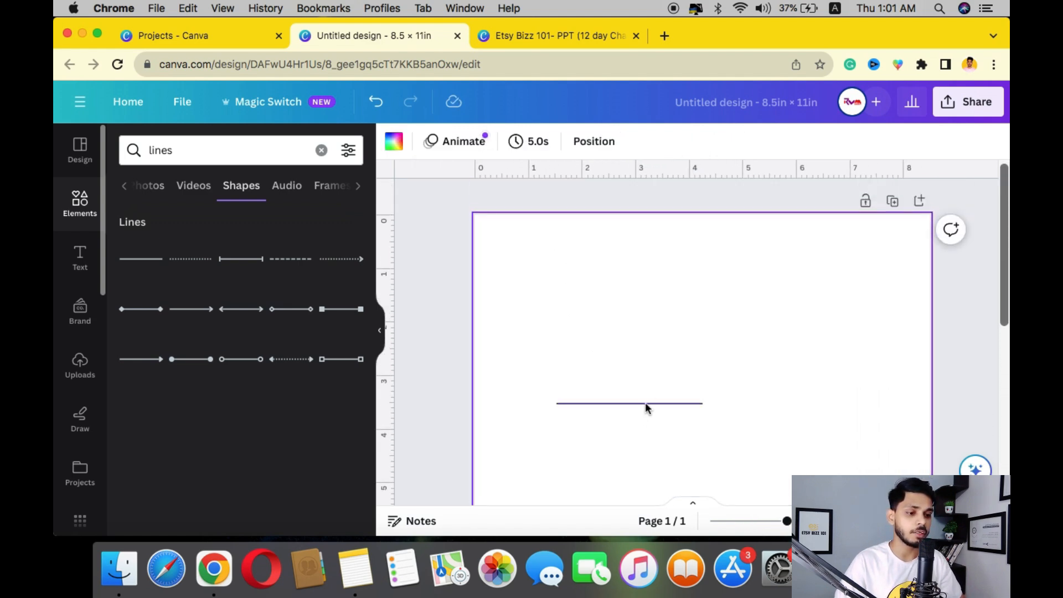
{"action": "left_click_drag", "start_coordinate": [647, 408], "coordinate": [595, 307]}
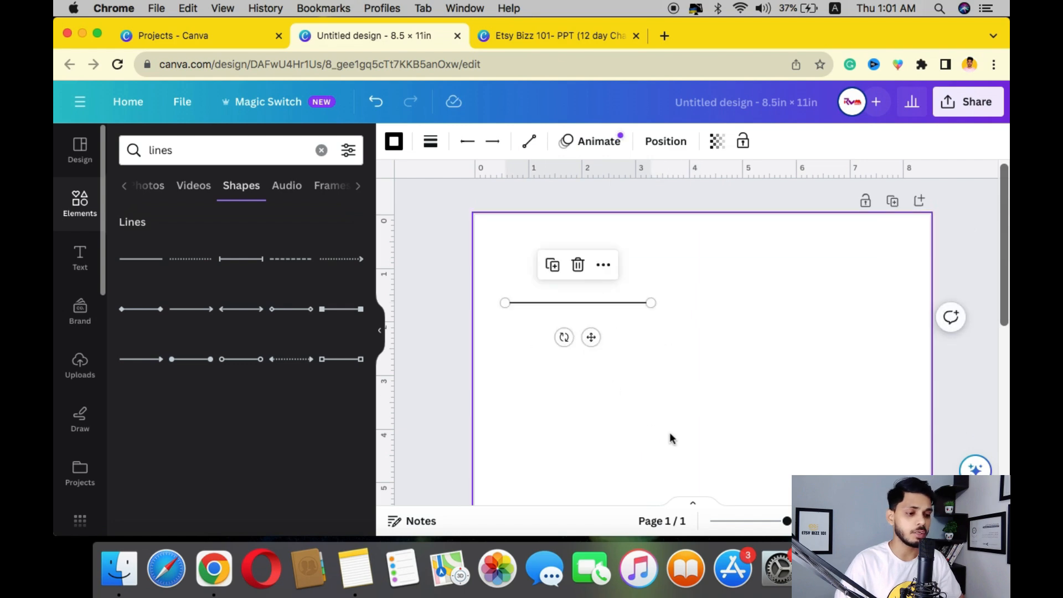
{"action": "mouse_move", "coordinate": [782, 521]}
{"action": "left_mouse_down"}
{"action": "mouse_move", "coordinate": [755, 525]}
{"action": "mouse_move", "coordinate": [775, 521]}
{"action": "left_mouse_up"}
{"action": "scroll", "coordinate": [513, 302], "scroll_direction": "up", "scroll_amount": 4}
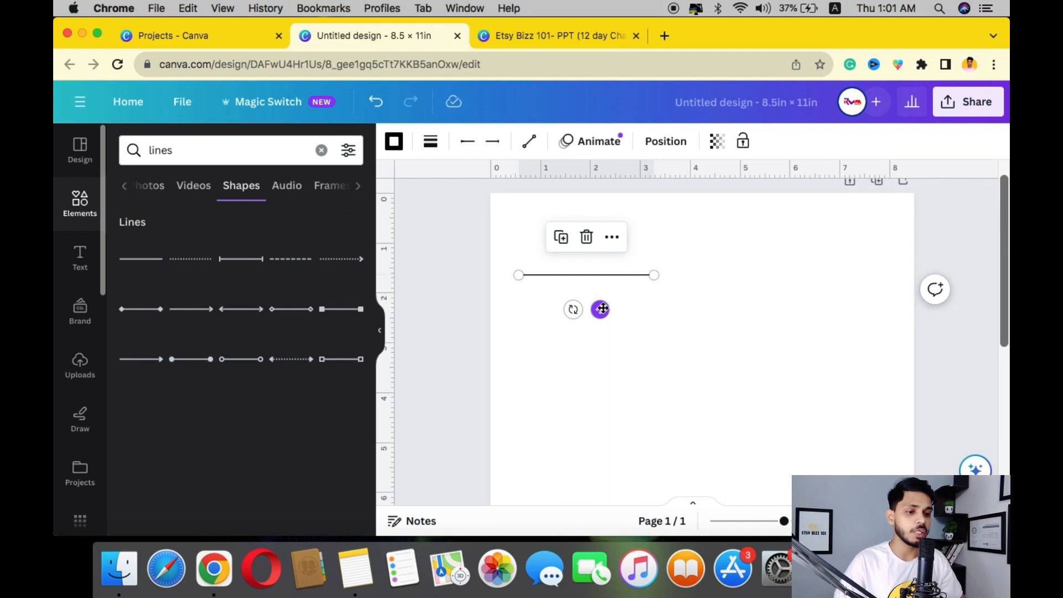
{"action": "left_click_drag", "start_coordinate": [602, 309], "coordinate": [598, 299]}
- Check the Weekly Plan sample in the Etsy Bizz 101 design, and shorten the line to about 2.3 in
{"action": "left_click", "coordinate": [564, 43]}
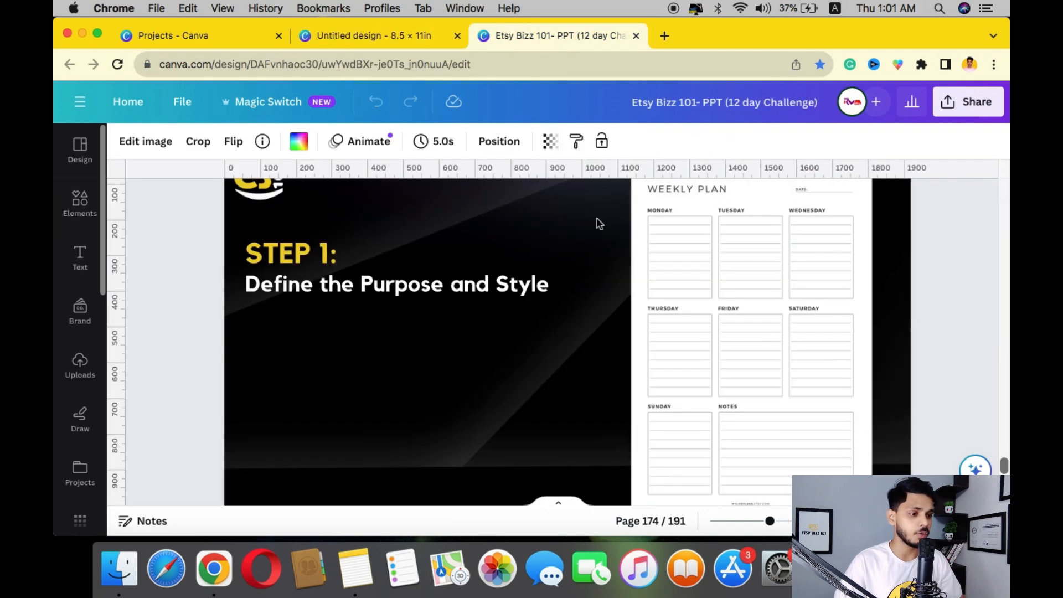
{"action": "scroll", "coordinate": [688, 228], "scroll_direction": "up", "scroll_amount": 5}
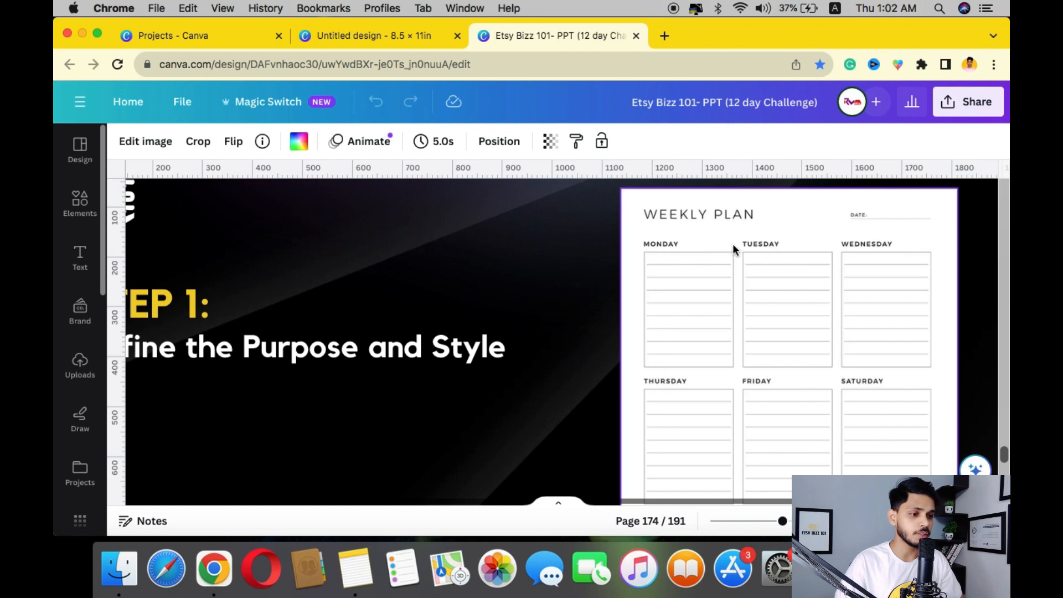
{"action": "left_click", "coordinate": [374, 35]}
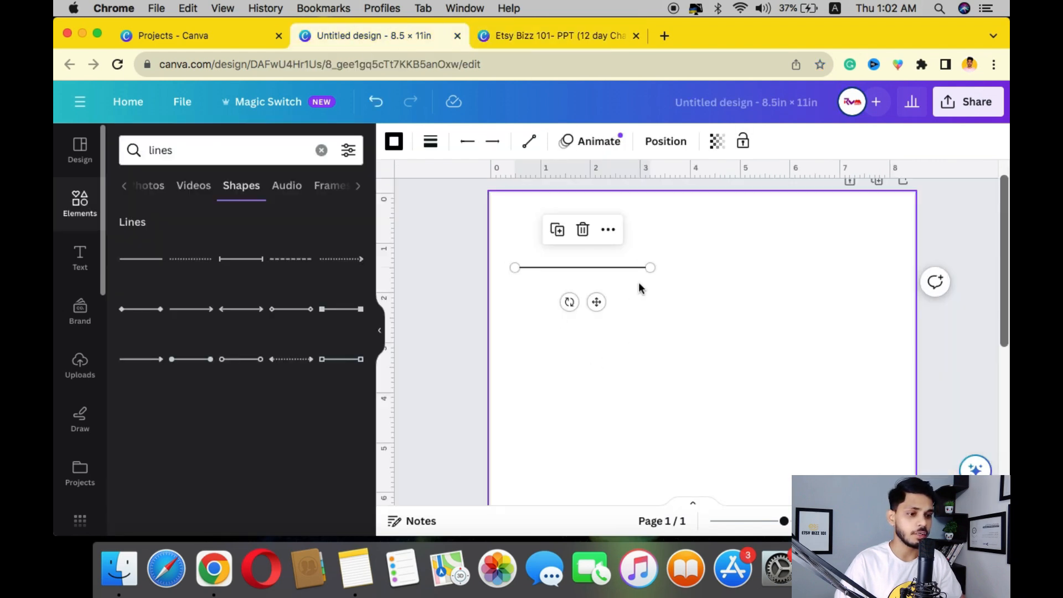
{"action": "left_click_drag", "start_coordinate": [651, 268], "coordinate": [630, 268]}
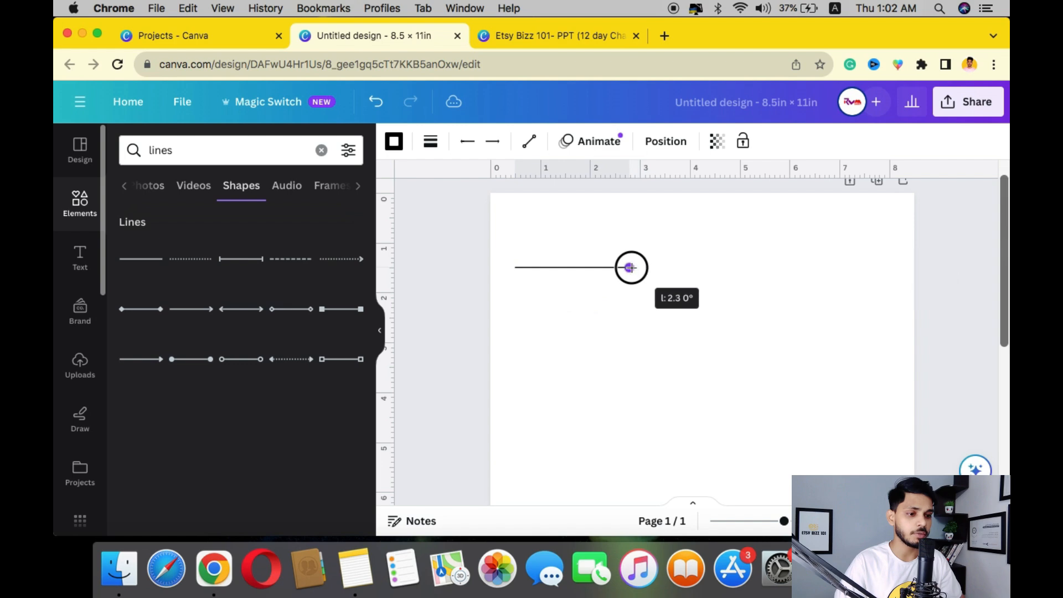
- Duplicate the line and place the copy parallel below it with aligned ends, near the 4 in ruler mark
{"action": "left_click", "coordinate": [555, 237]}
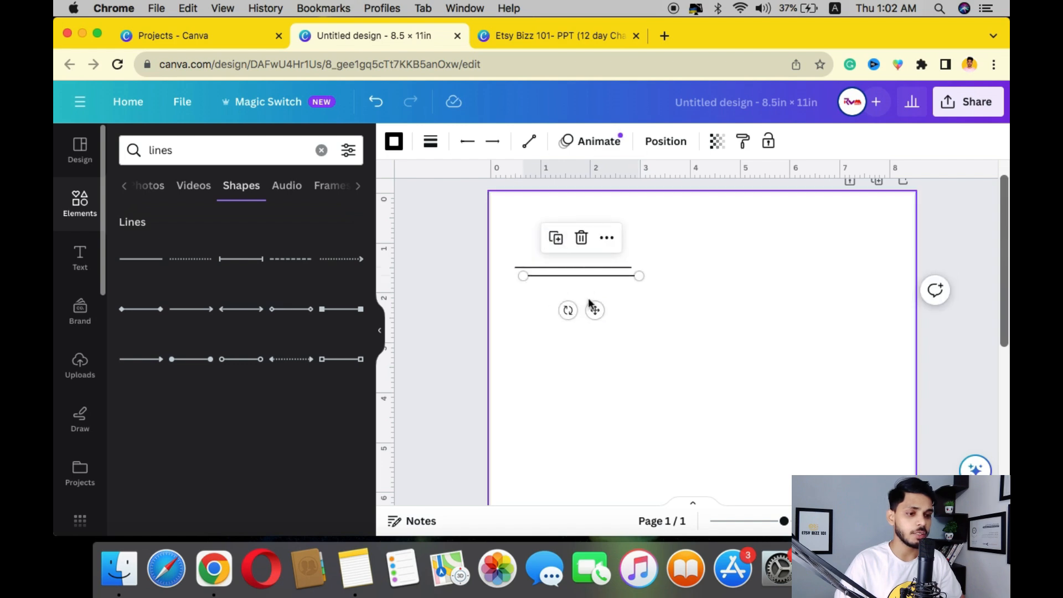
{"action": "left_click_drag", "start_coordinate": [594, 309], "coordinate": [588, 431]}
{"action": "left_click", "coordinate": [665, 395]}
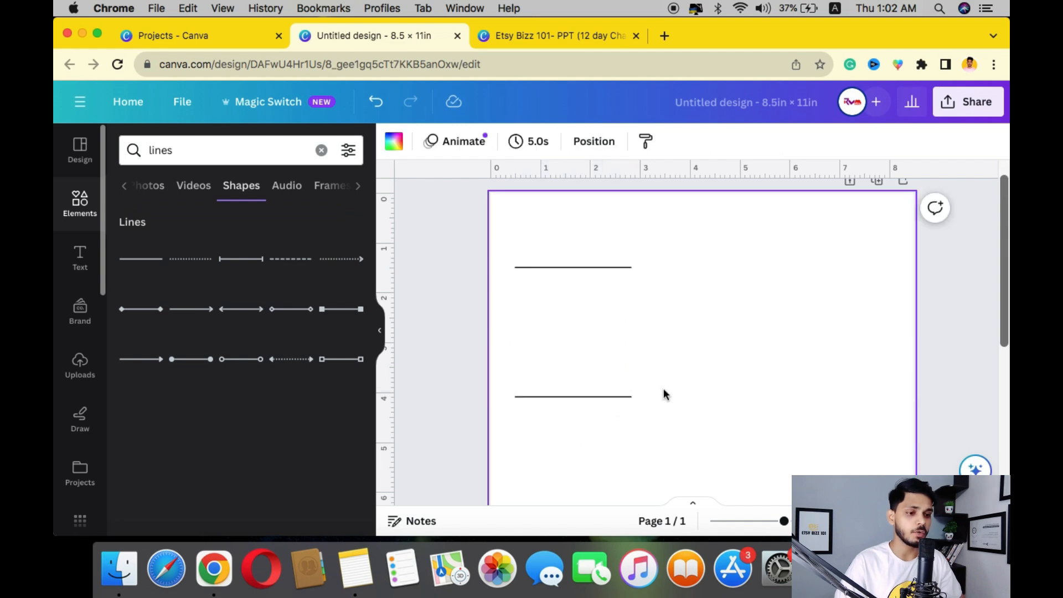
- Duplicate the top line, turn the copy vertical, and extend it to join the left ends of both horizontal lines
{"action": "left_click", "coordinate": [574, 269]}
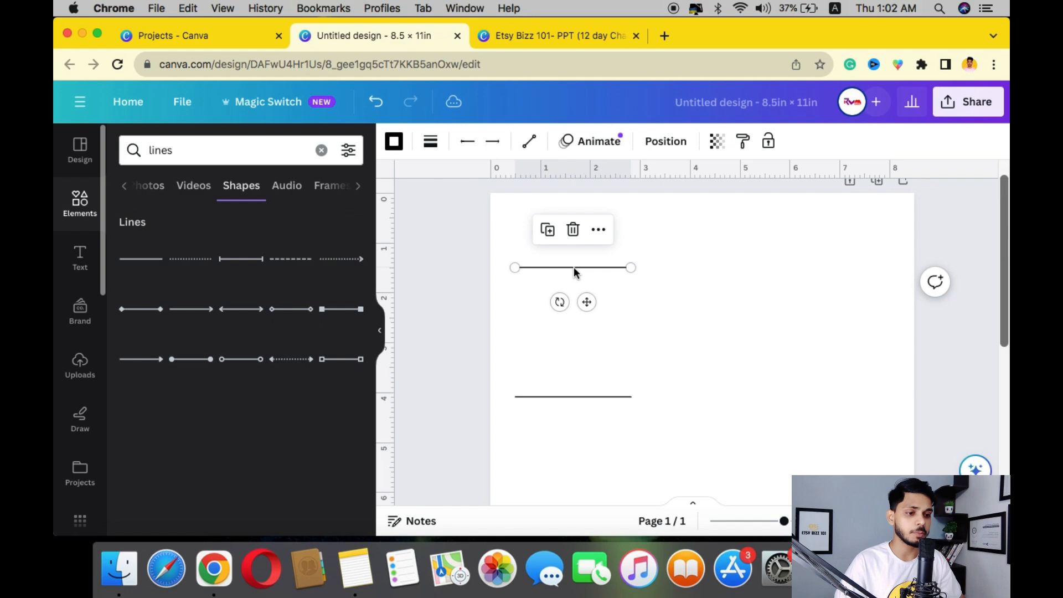
{"action": "left_click", "coordinate": [549, 231]}
{"action": "mouse_move", "coordinate": [568, 310]}
{"action": "left_mouse_down"}
{"action": "mouse_move", "coordinate": [598, 310]}
{"action": "mouse_move", "coordinate": [636, 286]}
{"action": "mouse_move", "coordinate": [564, 295]}
{"action": "mouse_move", "coordinate": [551, 308]}
{"action": "left_mouse_up"}
{"action": "left_click", "coordinate": [593, 320]}
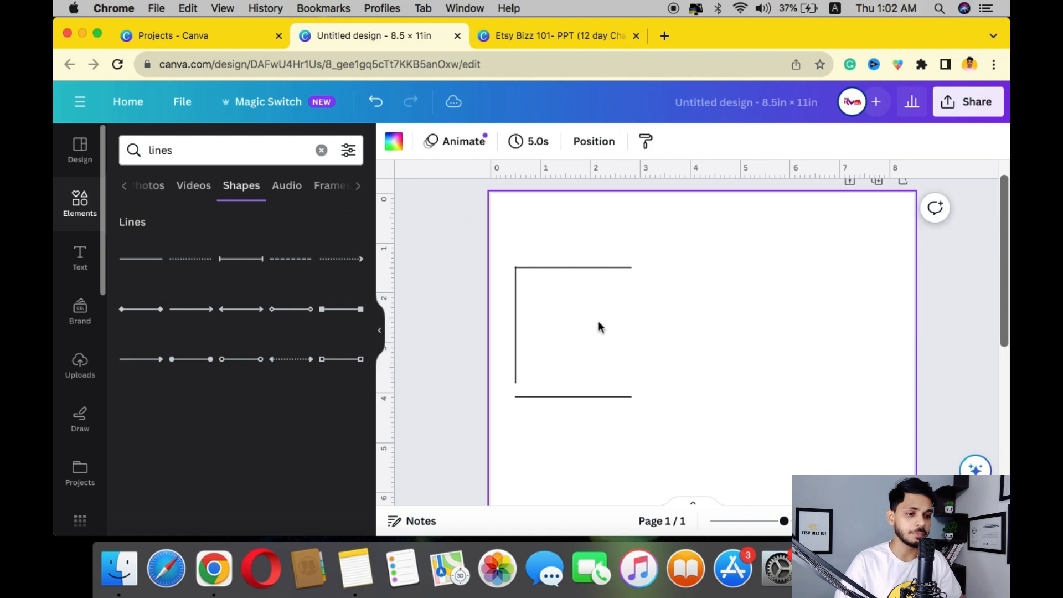
{"action": "left_click", "coordinate": [517, 368]}
{"action": "left_click_drag", "start_coordinate": [516, 383], "coordinate": [515, 397]}
{"action": "left_click", "coordinate": [532, 414]}
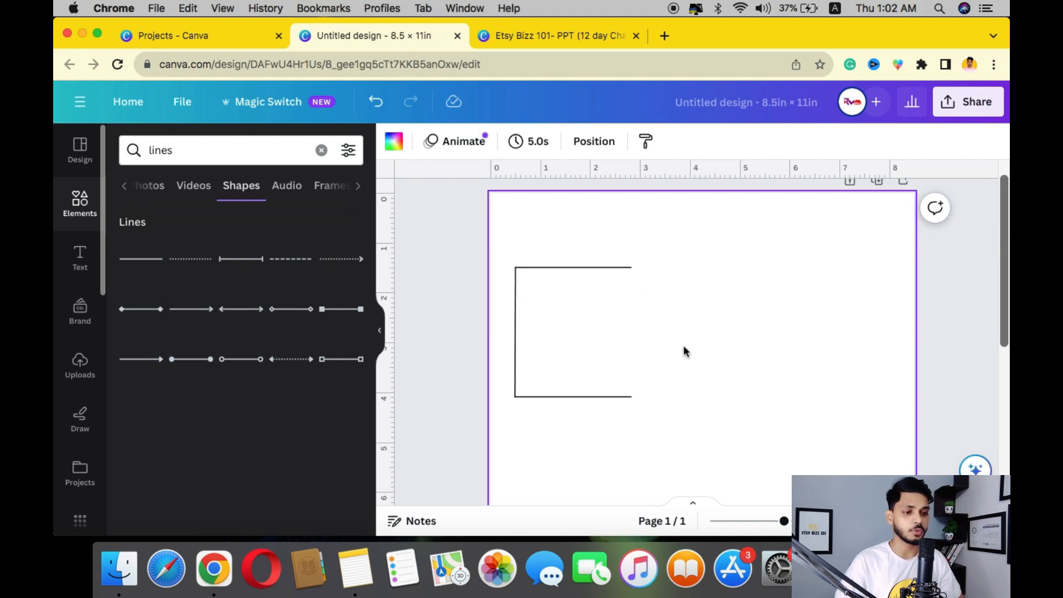
- Shorten the top line to about 1.9 in from its right end and level it horizontally
{"action": "left_click", "coordinate": [631, 273]}
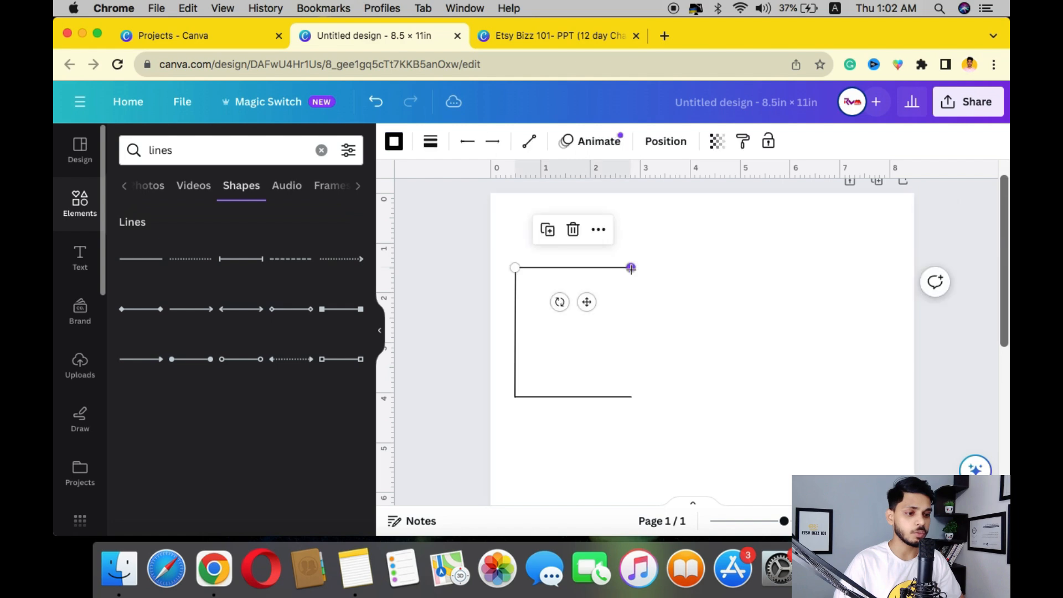
{"action": "left_click_drag", "start_coordinate": [631, 273], "coordinate": [621, 277]}
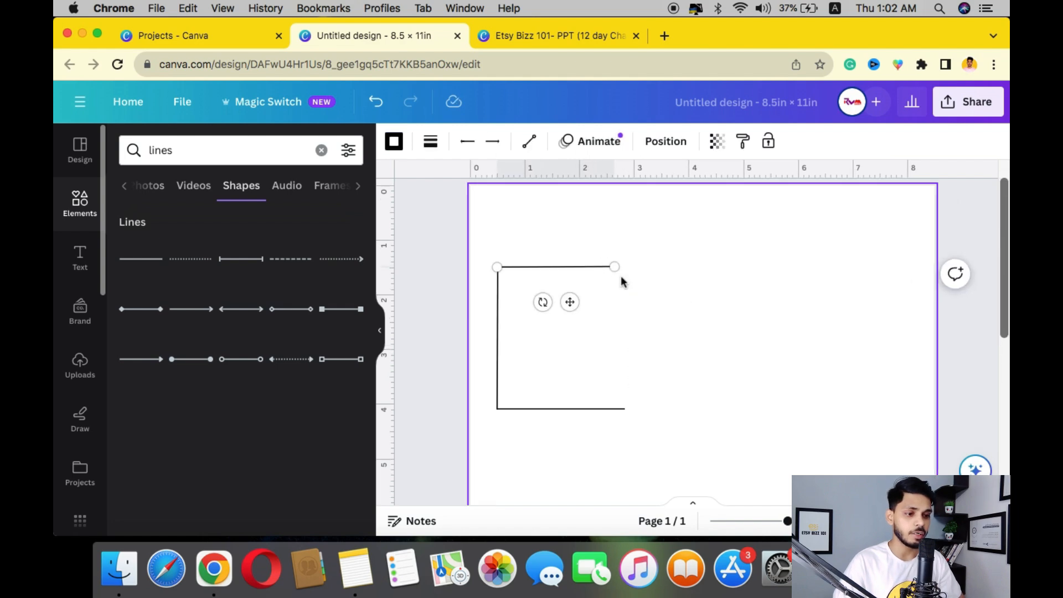
{"action": "scroll", "coordinate": [621, 276], "scroll_direction": "up", "scroll_amount": 5}
{"action": "scroll", "coordinate": [667, 309], "scroll_direction": "left", "scroll_amount": 3}
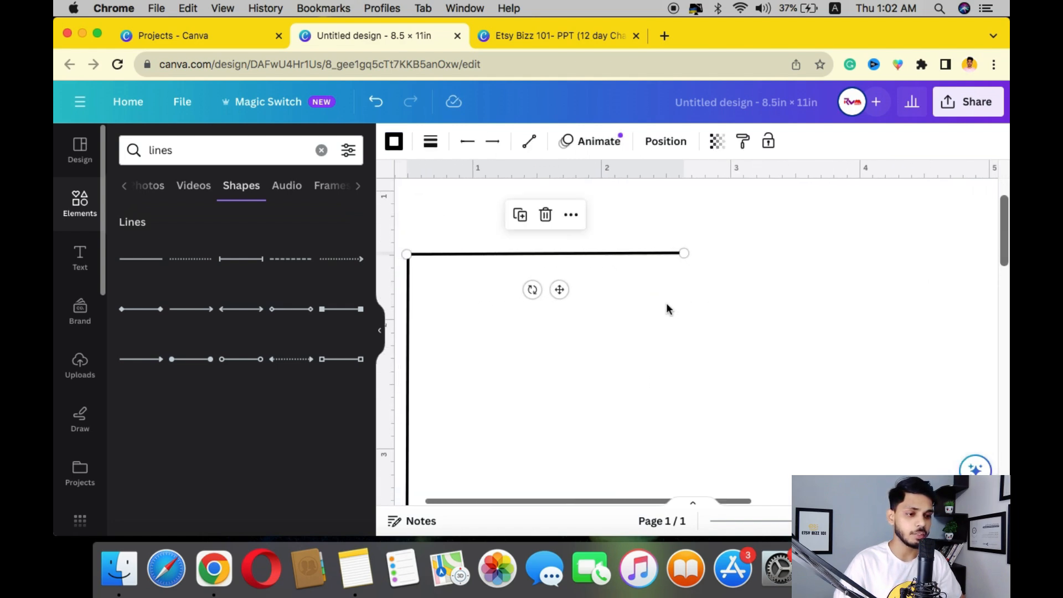
{"action": "left_click_drag", "start_coordinate": [682, 251], "coordinate": [681, 260]}
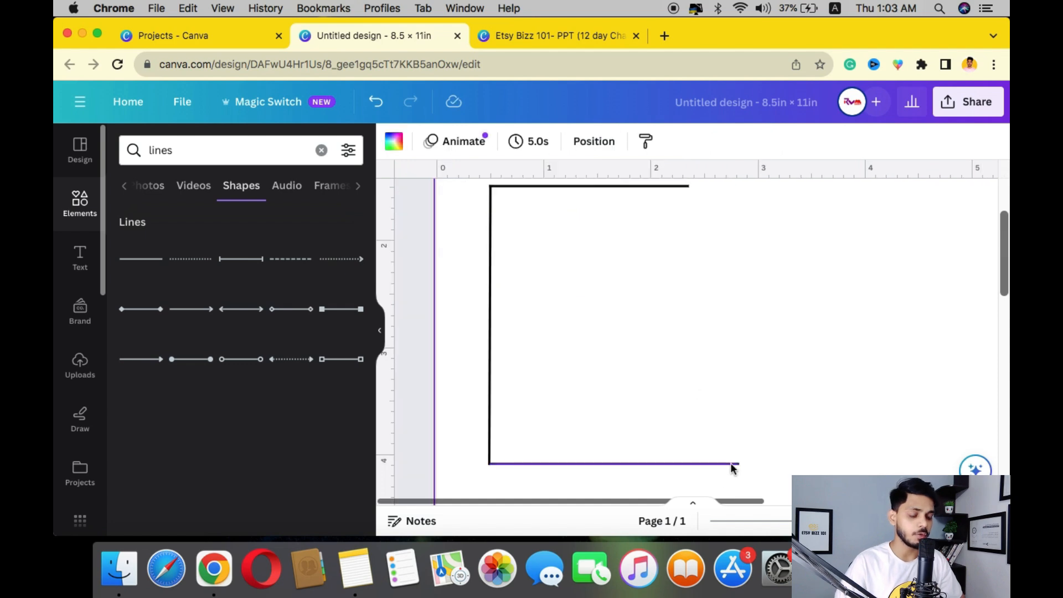
- Delete the lower horizontal line and shorten the left vertical line to about 2.4 in from its bottom end
{"action": "scroll", "coordinate": [731, 467], "scroll_direction": "up", "scroll_amount": 5}
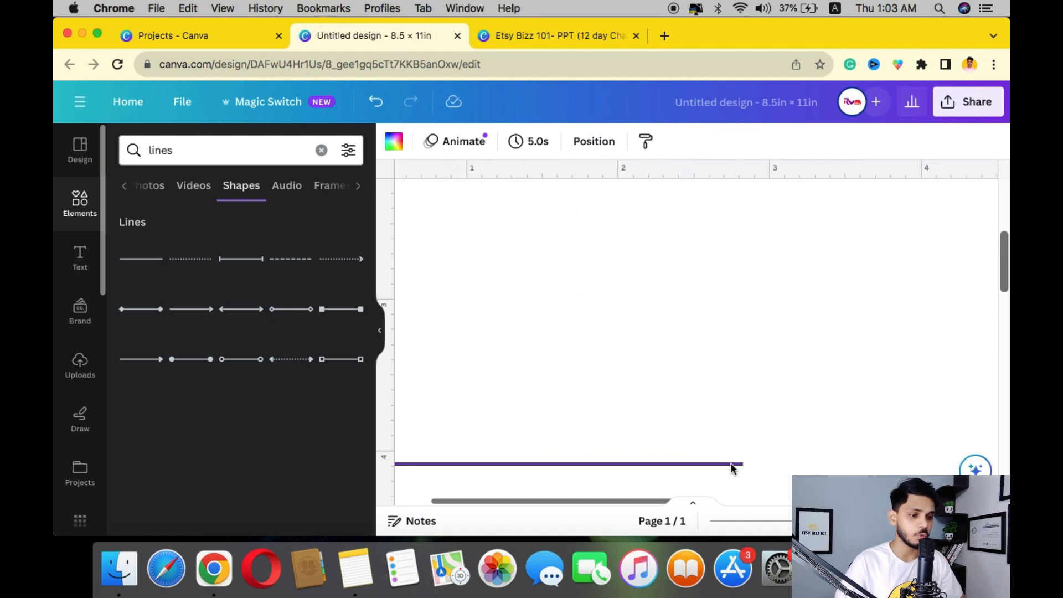
{"action": "scroll", "coordinate": [745, 467], "scroll_direction": "down", "scroll_amount": 5}
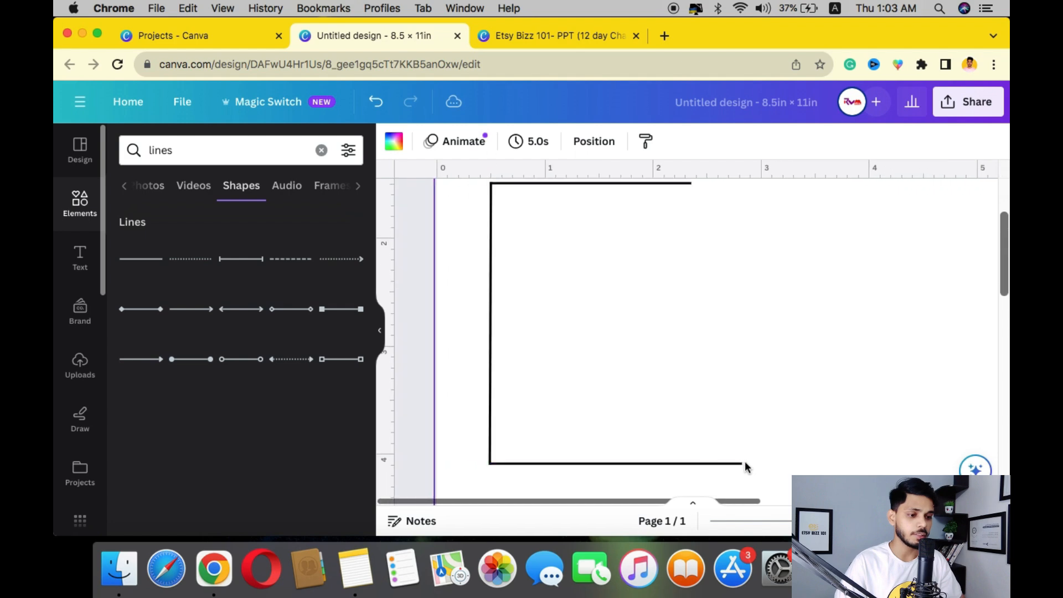
{"action": "scroll", "coordinate": [686, 457], "scroll_direction": "down", "scroll_amount": 3}
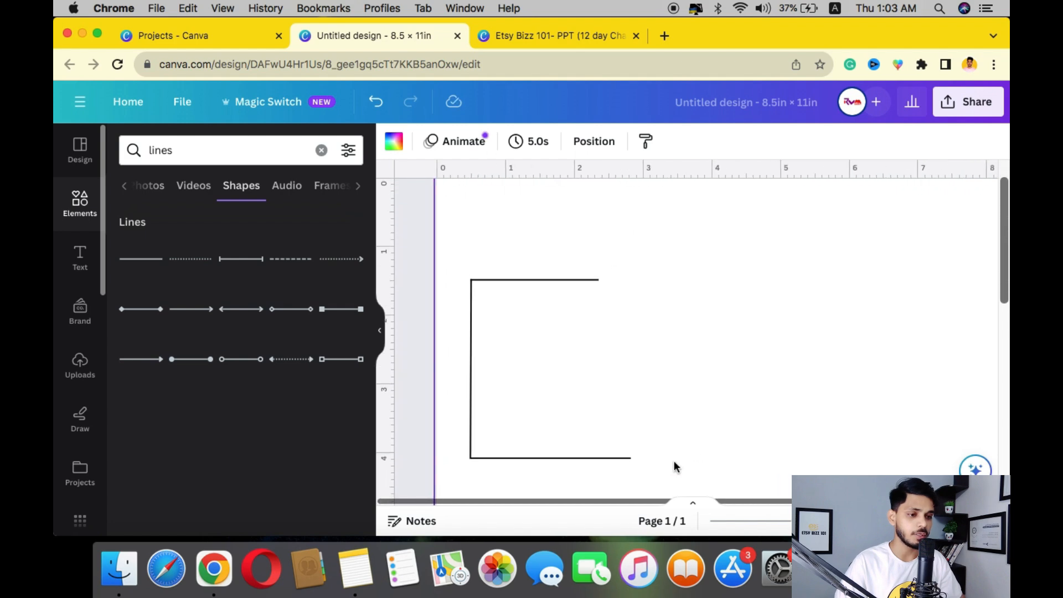
{"action": "left_click", "coordinate": [617, 459]}
{"action": "key", "text": "Delete"}
{"action": "left_click", "coordinate": [589, 282]}
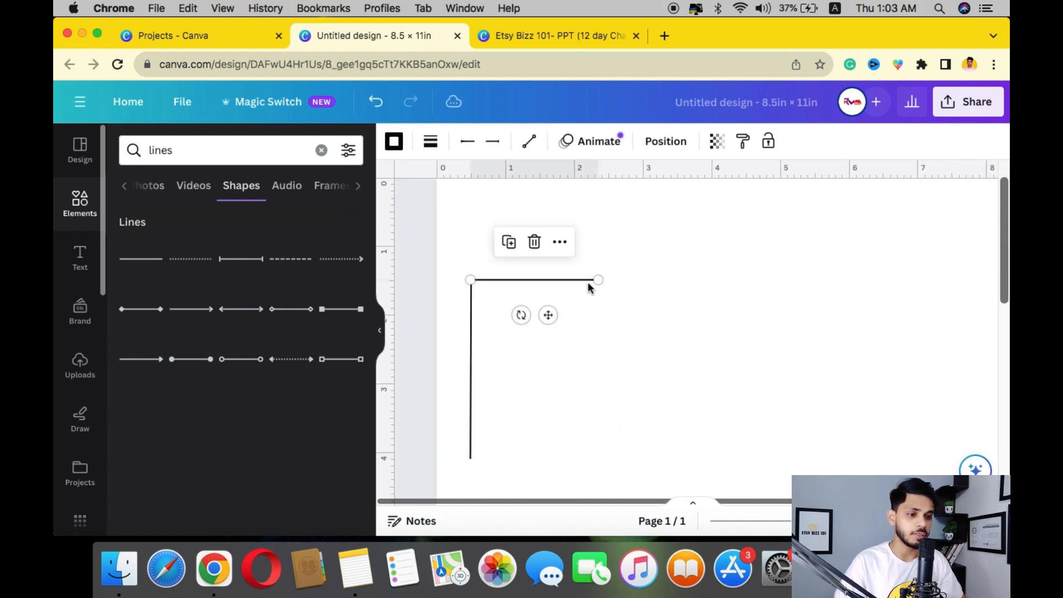
{"action": "left_click", "coordinate": [471, 450]}
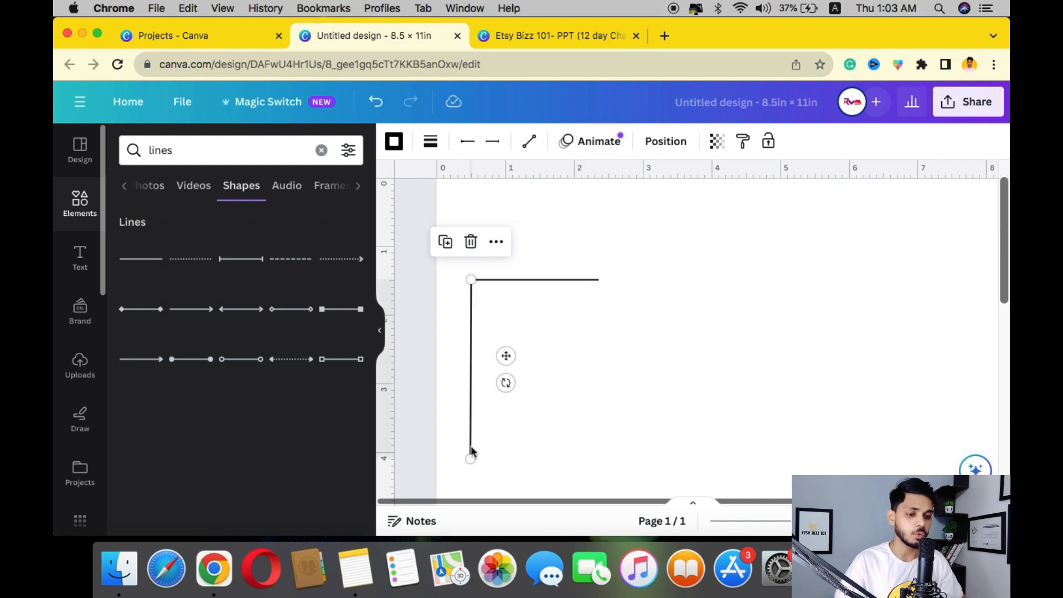
{"action": "left_click_drag", "start_coordinate": [471, 459], "coordinate": [471, 443]}
- Duplicate the shortened top line and place the copy at the bottom end of the left vertical line
{"action": "left_click", "coordinate": [546, 281]}
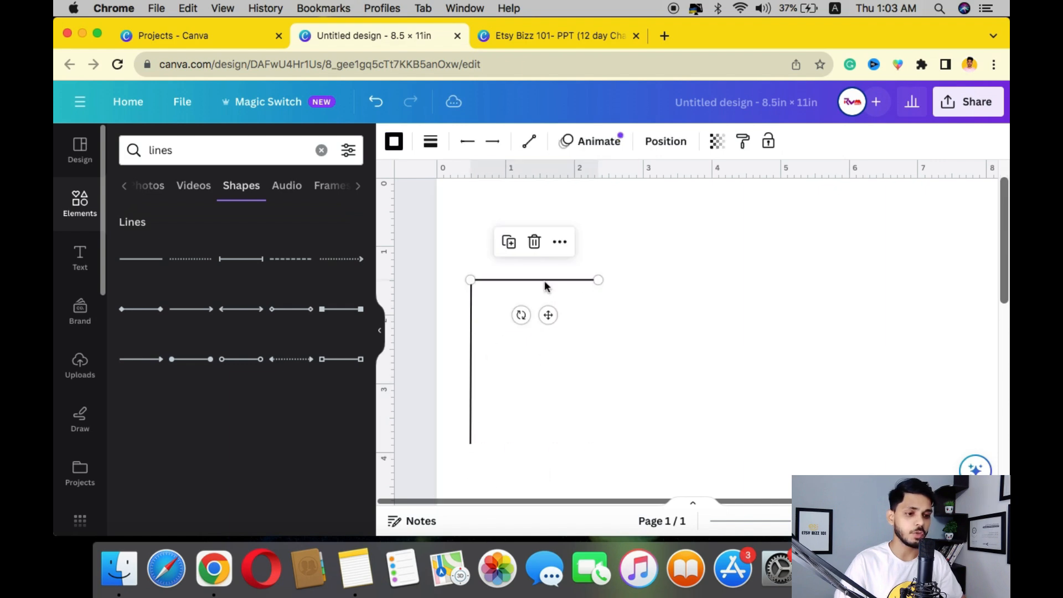
{"action": "left_click", "coordinate": [509, 242]}
{"action": "left_click_drag", "start_coordinate": [560, 325], "coordinate": [553, 481]}
{"action": "left_click", "coordinate": [516, 357]}
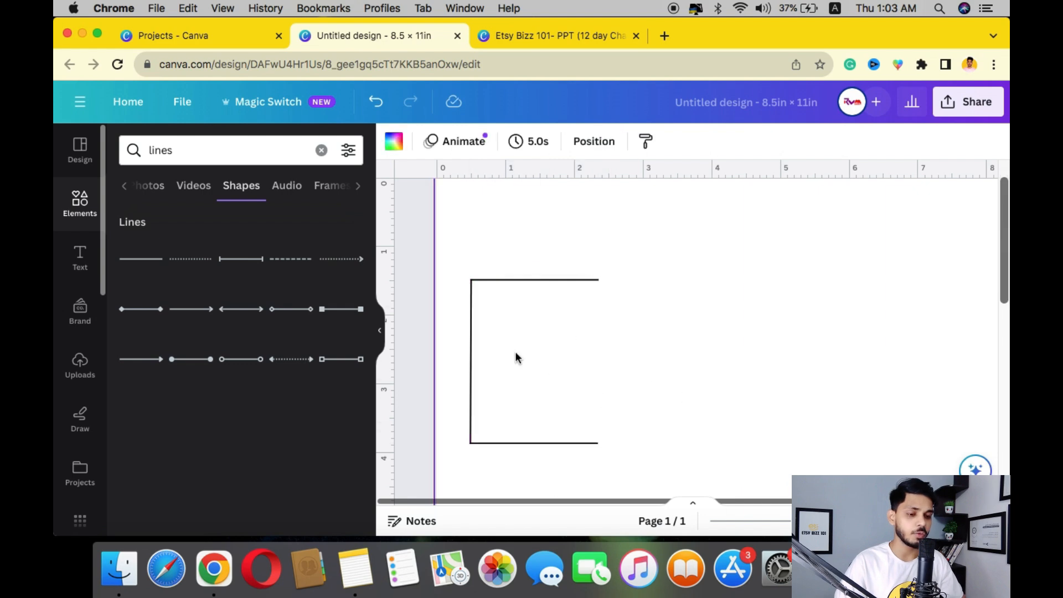
- Duplicate the left vertical line and place the copy at the right ends of the horizontals to close the box
{"action": "left_click", "coordinate": [472, 359]}
{"action": "left_click", "coordinate": [443, 242]}
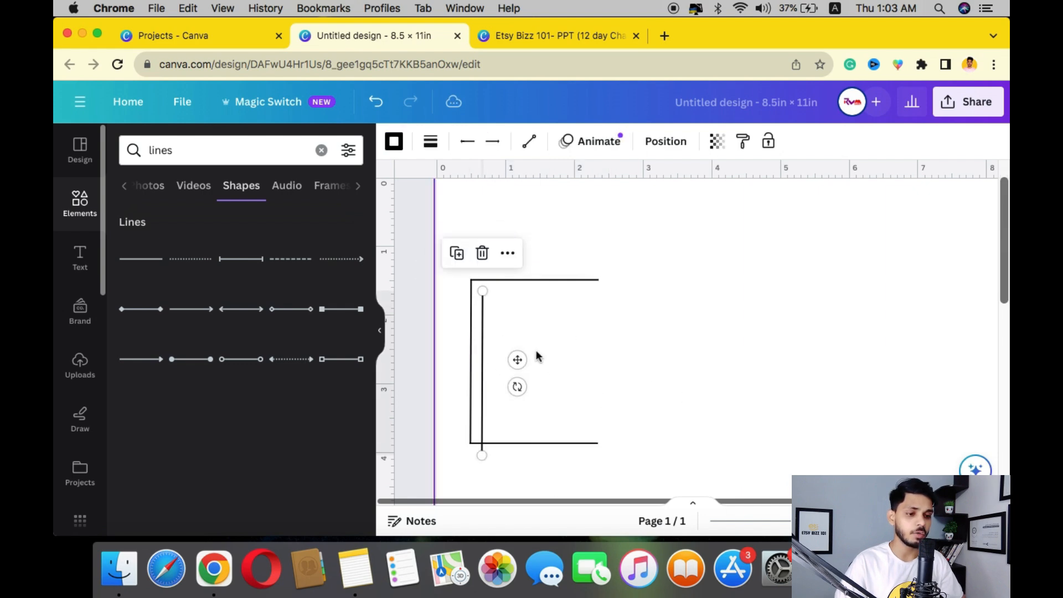
{"action": "left_click_drag", "start_coordinate": [518, 359], "coordinate": [629, 343]}
{"action": "left_click", "coordinate": [662, 367]}
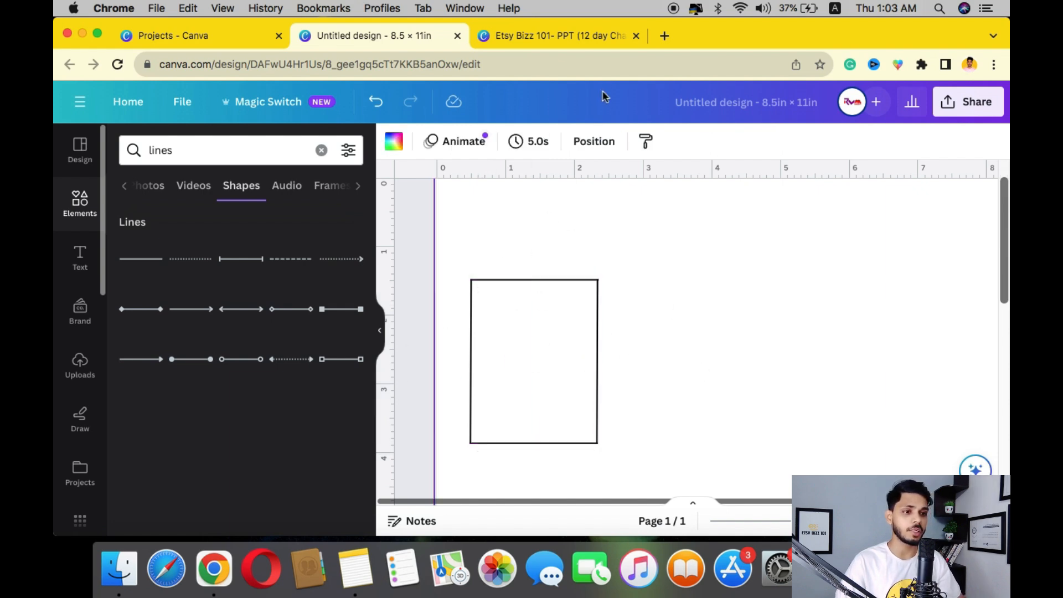
- Check the sample's day boxes, duplicate the box's top line, and place the copy just below it inside the box
{"action": "left_click", "coordinate": [576, 37]}
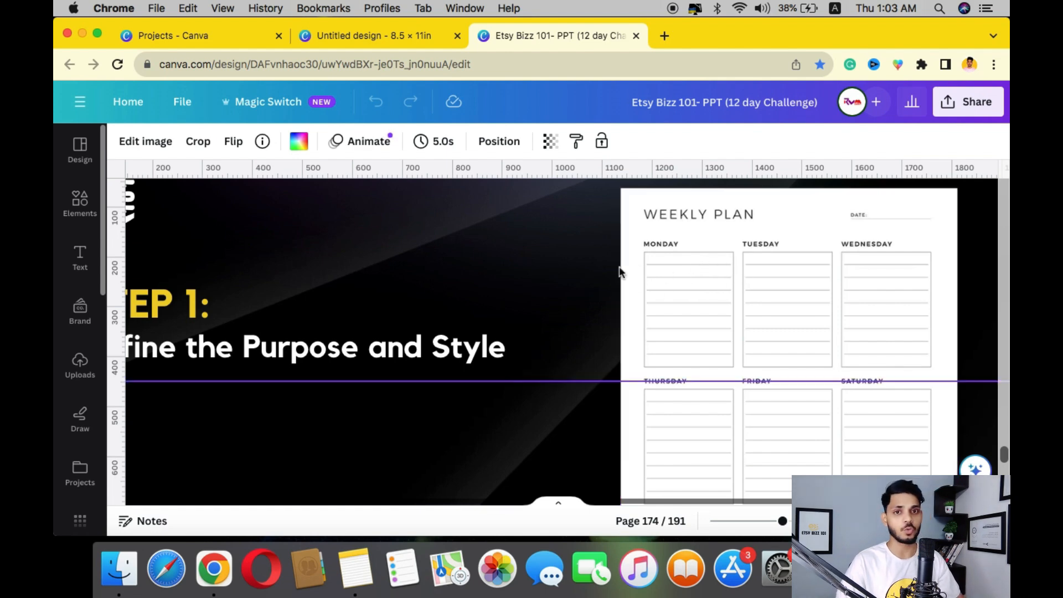
{"action": "left_click", "coordinate": [368, 37]}
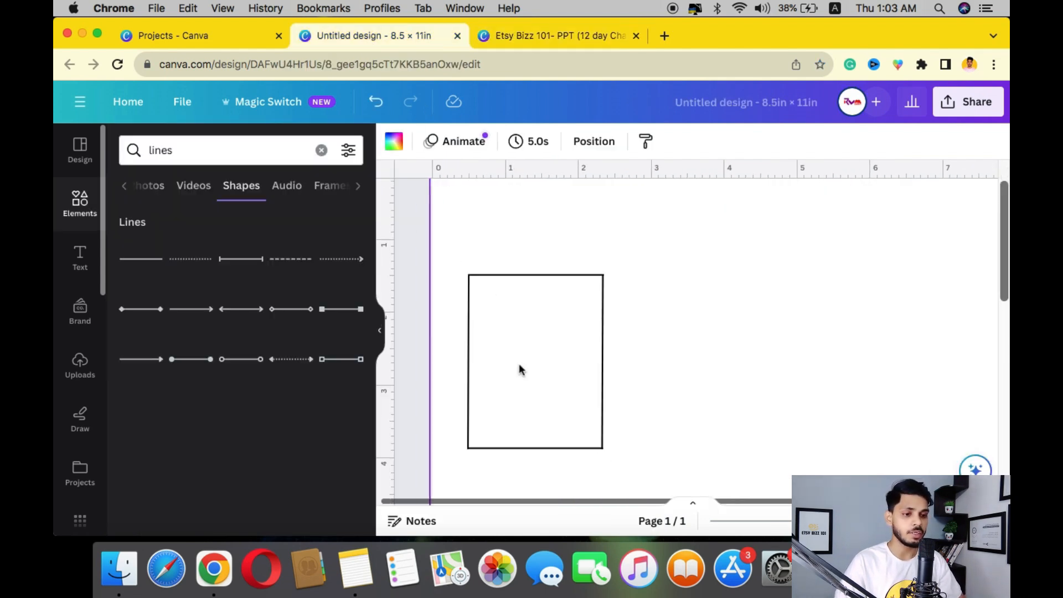
{"action": "left_click", "coordinate": [527, 225]}
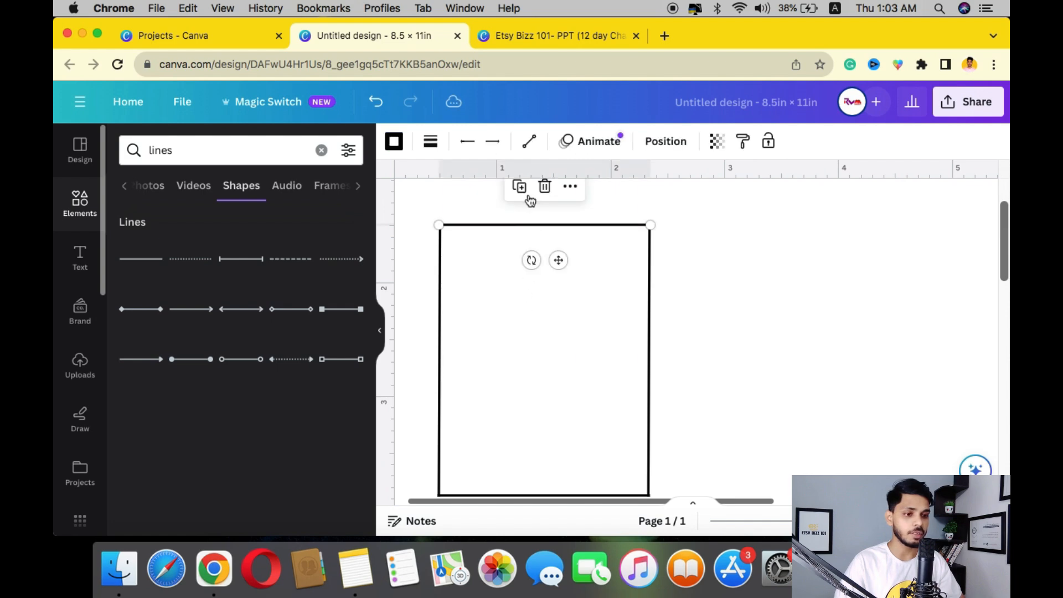
{"action": "left_click", "coordinate": [519, 186]}
{"action": "left_click_drag", "start_coordinate": [579, 279], "coordinate": [563, 279]}
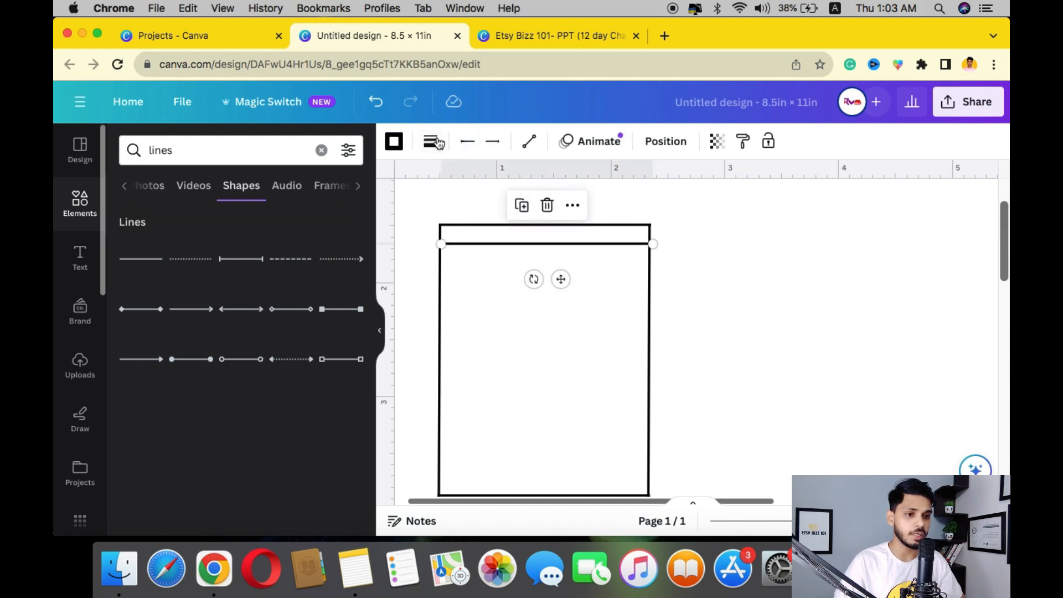
- Check the inner line's weight setting and compare it with the ruled day boxes in the Weekly Plan sample
{"action": "left_click", "coordinate": [431, 141]}
{"action": "left_click", "coordinate": [621, 253]}
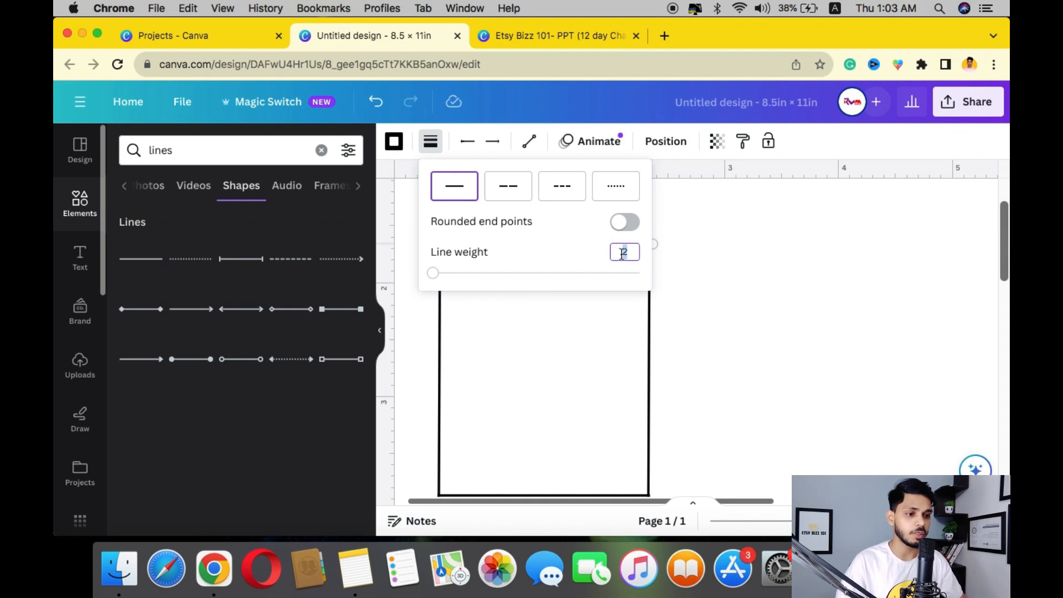
{"action": "left_click", "coordinate": [549, 37]}
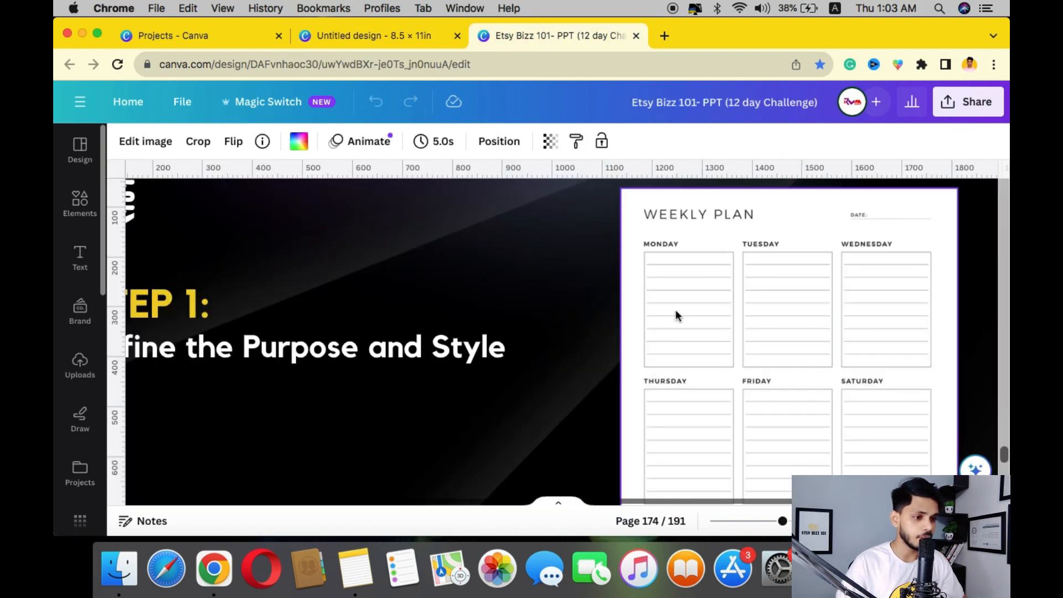
{"action": "left_click", "coordinate": [381, 36]}
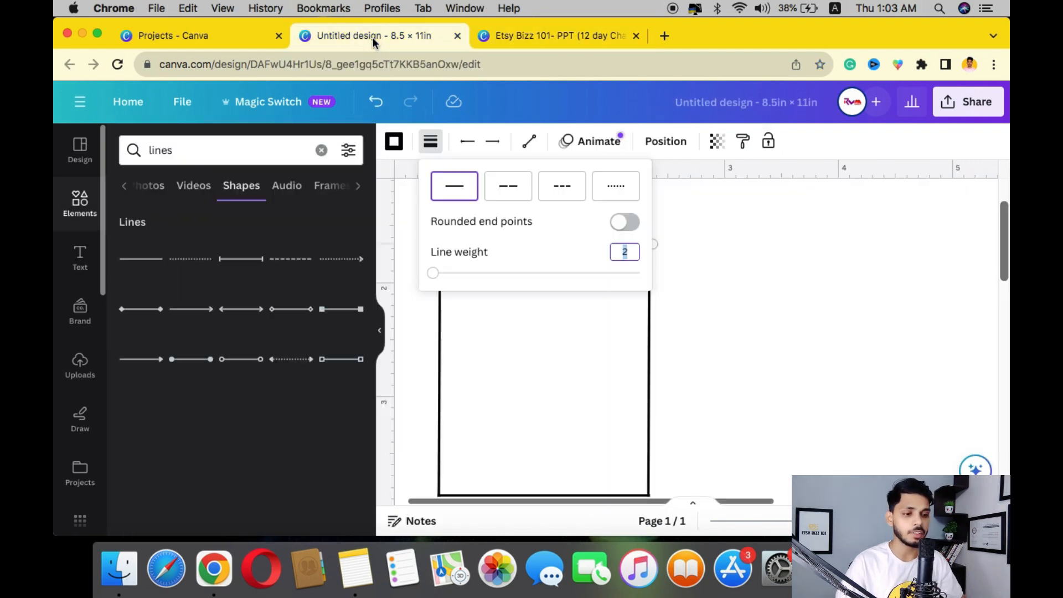
{"action": "right_click", "coordinate": [524, 345]}
{"action": "left_click", "coordinate": [509, 328]}
- Shorten the inner horizontal line from its right end to about 1.8 in, so it stops inside the box
{"action": "scroll", "coordinate": [509, 328], "scroll_direction": "up", "scroll_amount": 5}
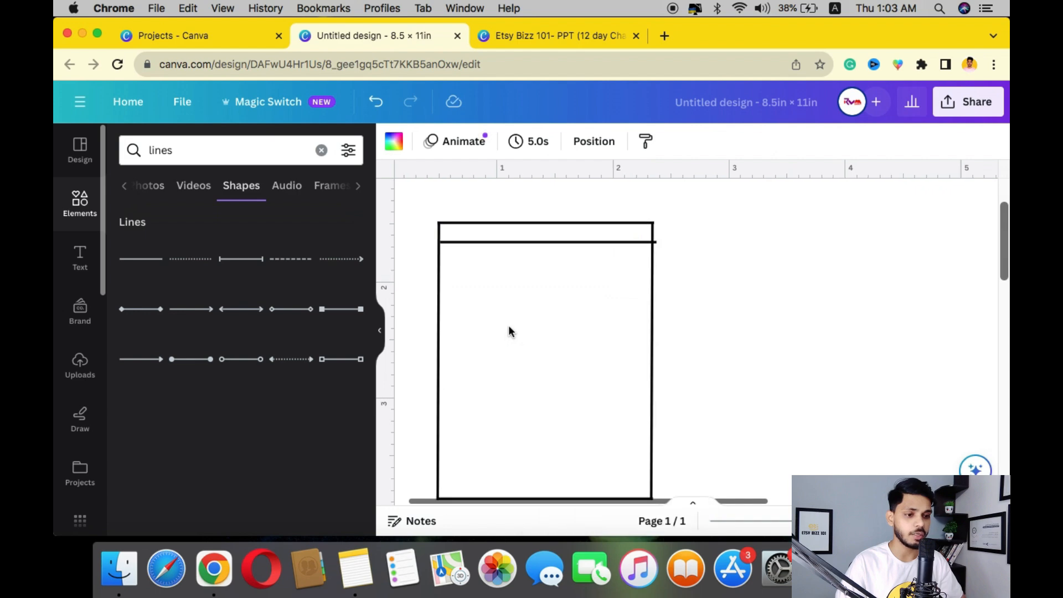
{"action": "scroll", "coordinate": [509, 325], "scroll_direction": "up", "scroll_amount": 3}
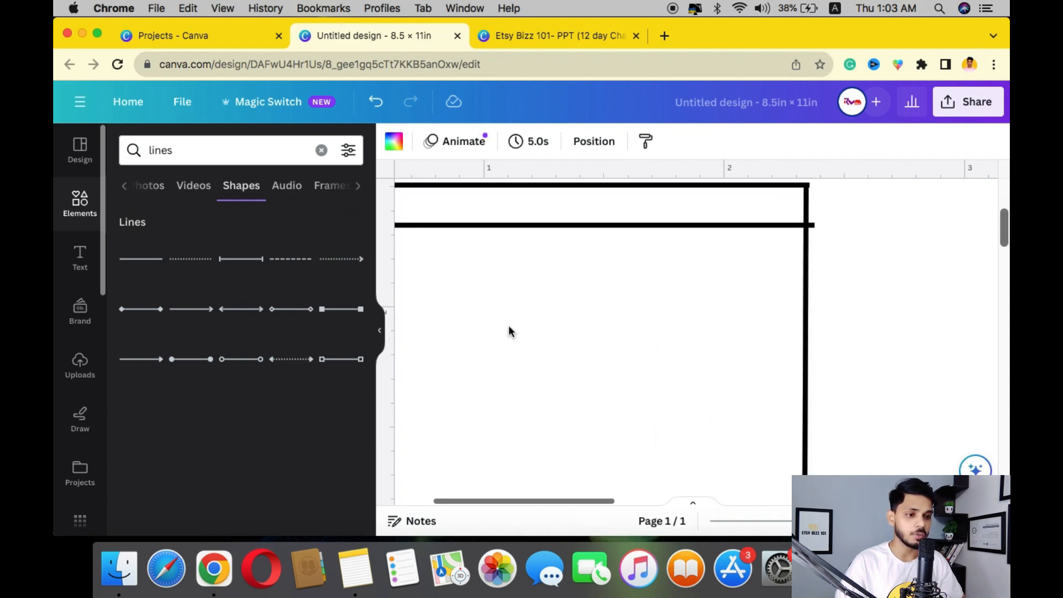
{"action": "left_click", "coordinate": [805, 225]}
{"action": "left_click", "coordinate": [806, 227]}
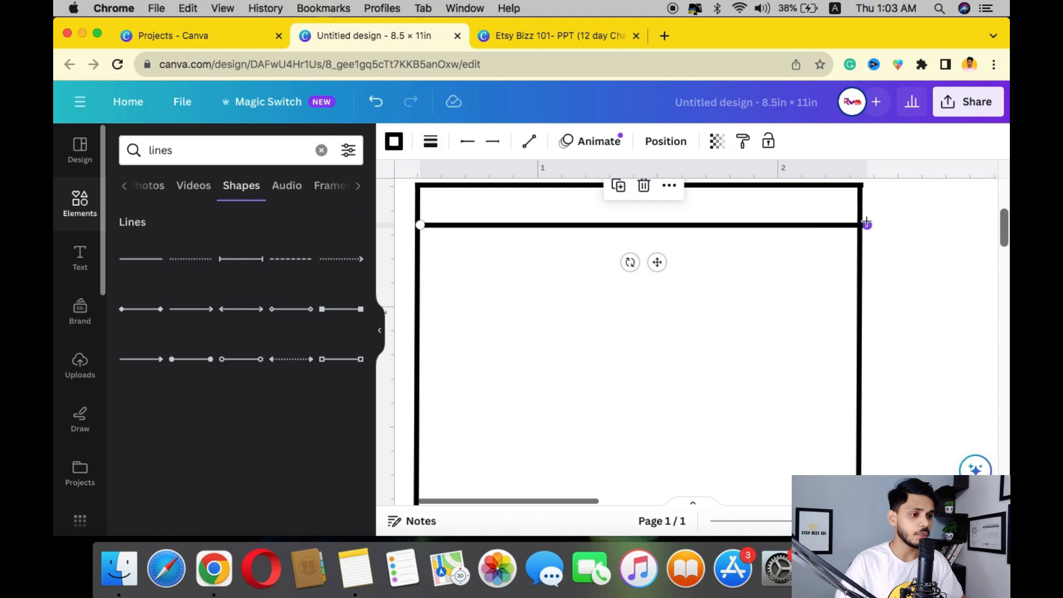
{"action": "left_click_drag", "start_coordinate": [862, 224], "coordinate": [841, 224]}
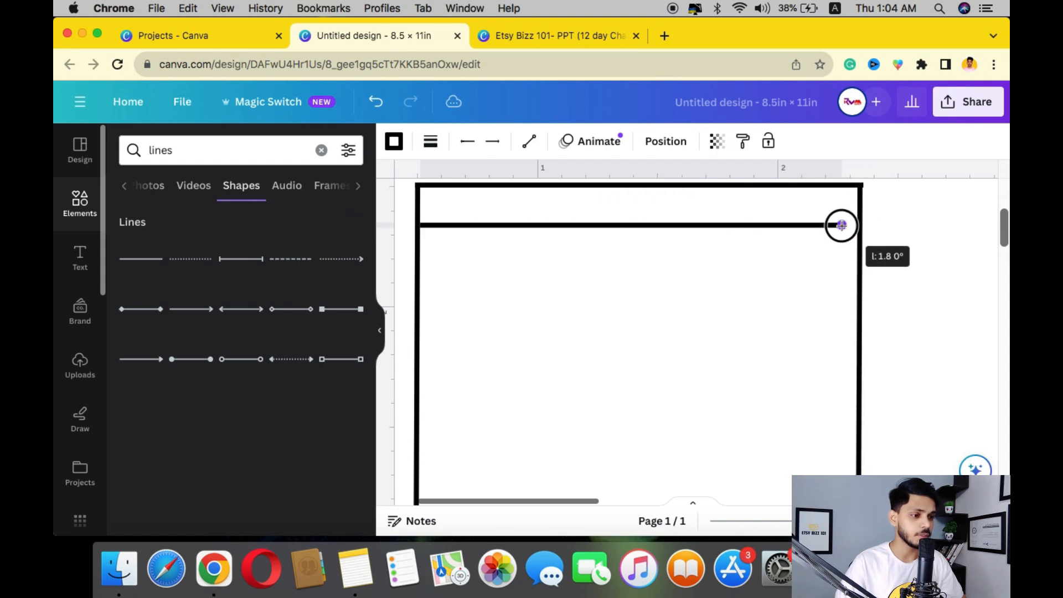
{"action": "left_click", "coordinate": [789, 314]}
- Nudge the shortened inner line sideways until it sits centred with equal gaps to both sides of the box
{"action": "left_click", "coordinate": [759, 227]}
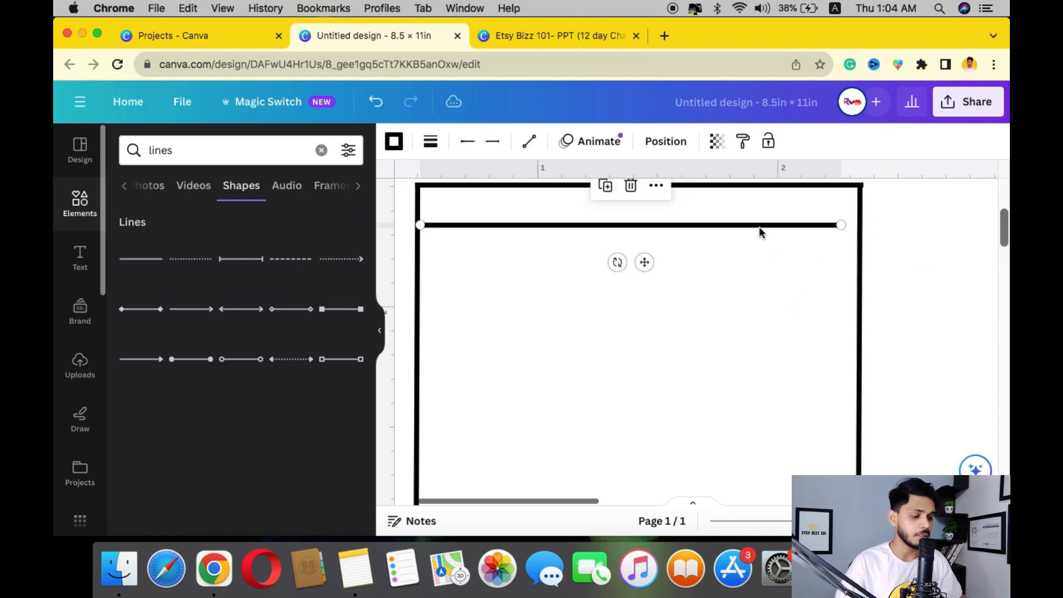
{"action": "key", "text": "Right"}
{"action": "key", "text": "Right"}
{"action": "key", "text": "Right"}
{"action": "key", "text": "Right"}
{"action": "key", "text": "Right"}
{"action": "key", "text": "Right"}
{"action": "key", "text": "Left"}
{"action": "key", "text": "Left"}
{"action": "key", "text": "Left"}
{"action": "key", "text": "Left"}
{"action": "key", "text": "Left"}
{"action": "key", "text": "Left"}
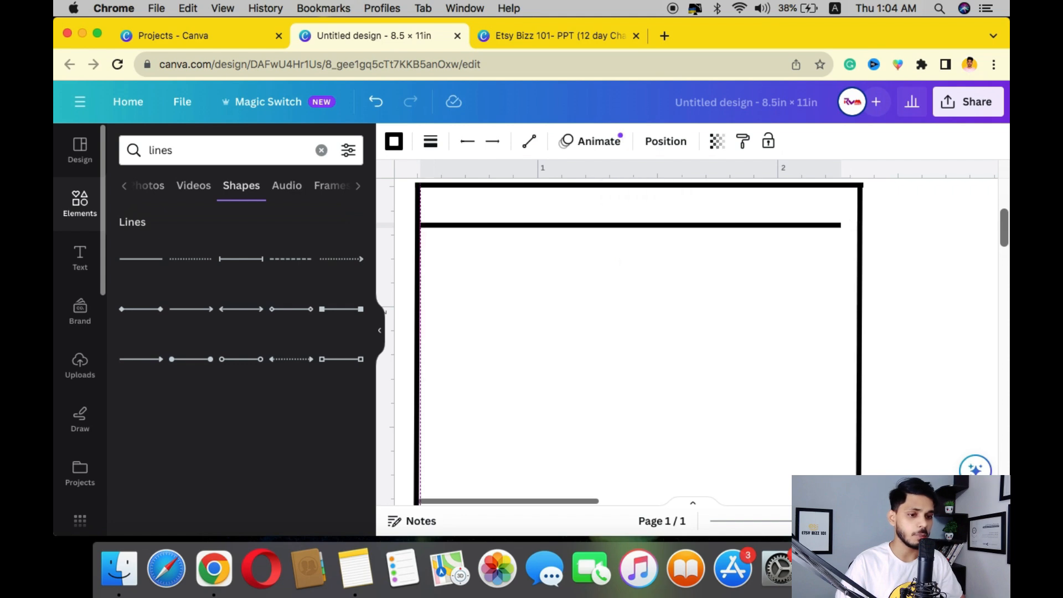
{"action": "scroll", "coordinate": [746, 229], "scroll_direction": "up", "scroll_amount": 3}
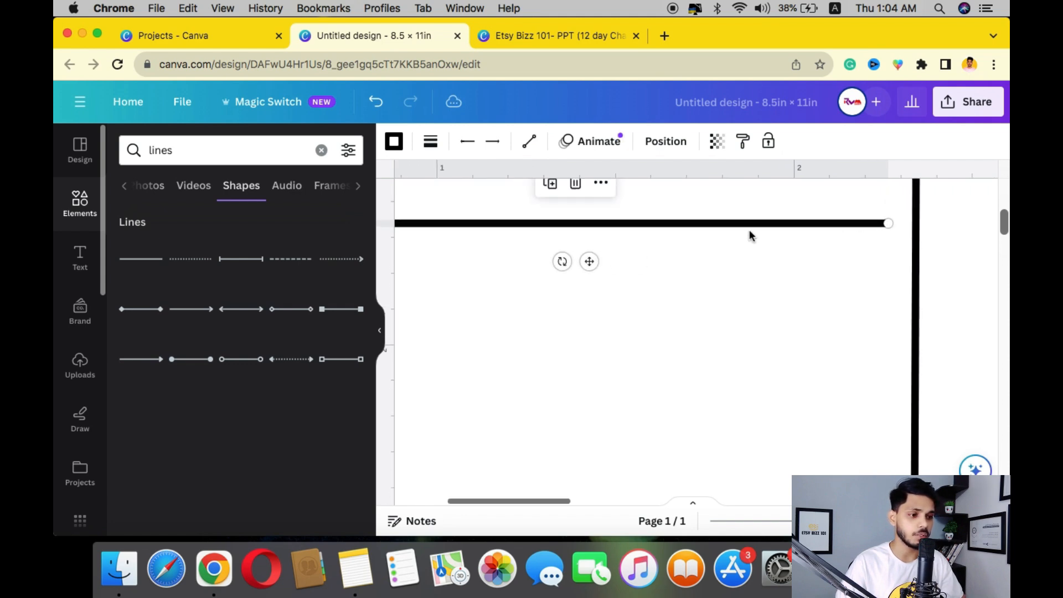
{"action": "scroll", "coordinate": [716, 302], "scroll_direction": "left", "scroll_amount": 1}
{"action": "scroll", "coordinate": [653, 219], "scroll_direction": "down", "scroll_amount": 3}
{"action": "left_click", "coordinate": [605, 423]}
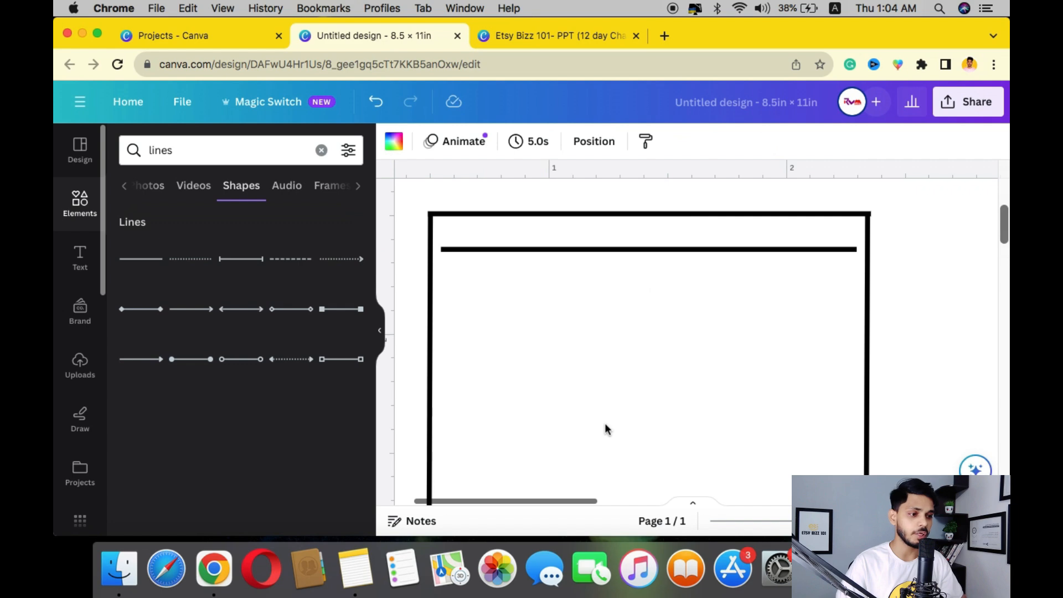
- Duplicate the inner line and place the copy a short distance below it, aligned with both of its ends
{"action": "scroll", "coordinate": [605, 423], "scroll_direction": "down", "scroll_amount": 5}
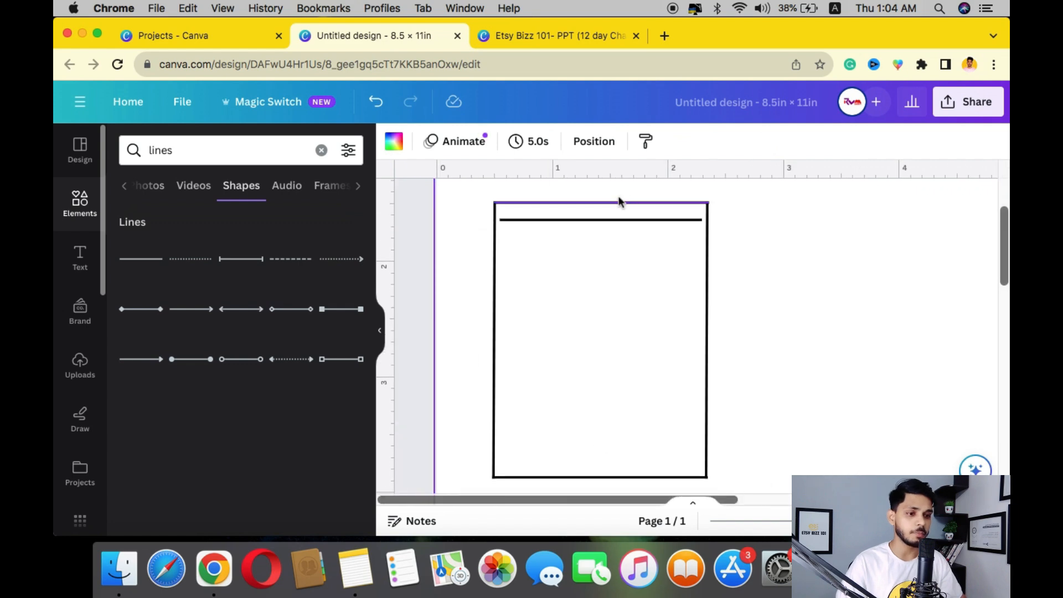
{"action": "left_click", "coordinate": [608, 220]}
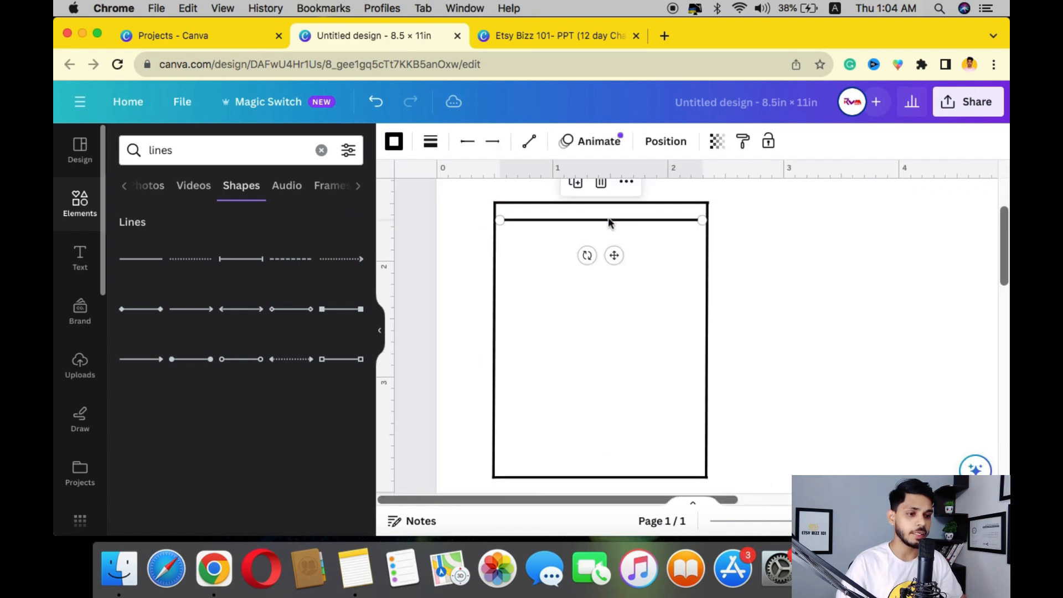
{"action": "left_click", "coordinate": [581, 191]}
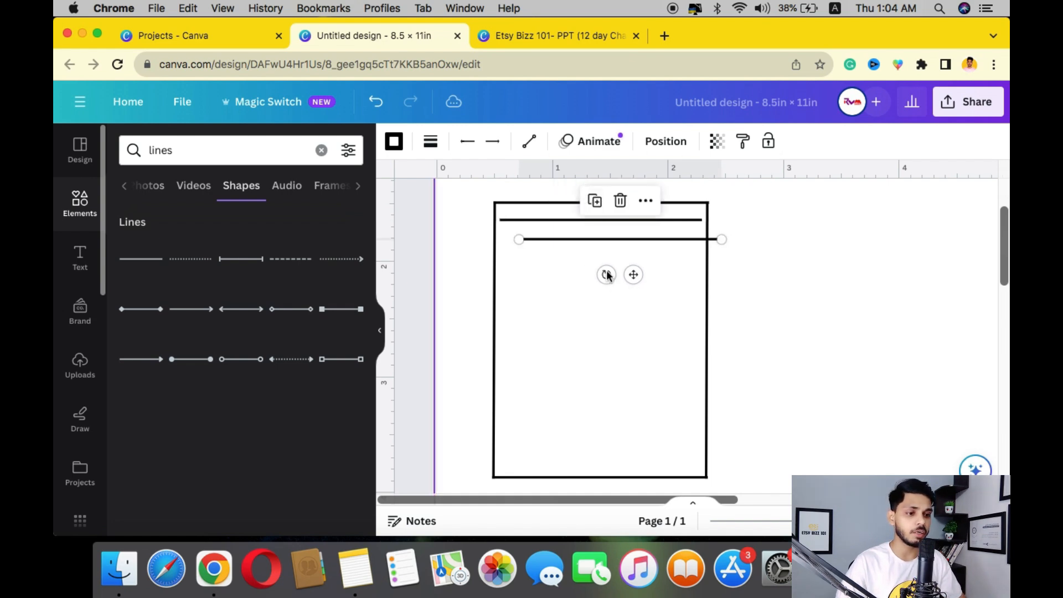
{"action": "left_click_drag", "start_coordinate": [632, 273], "coordinate": [617, 271]}
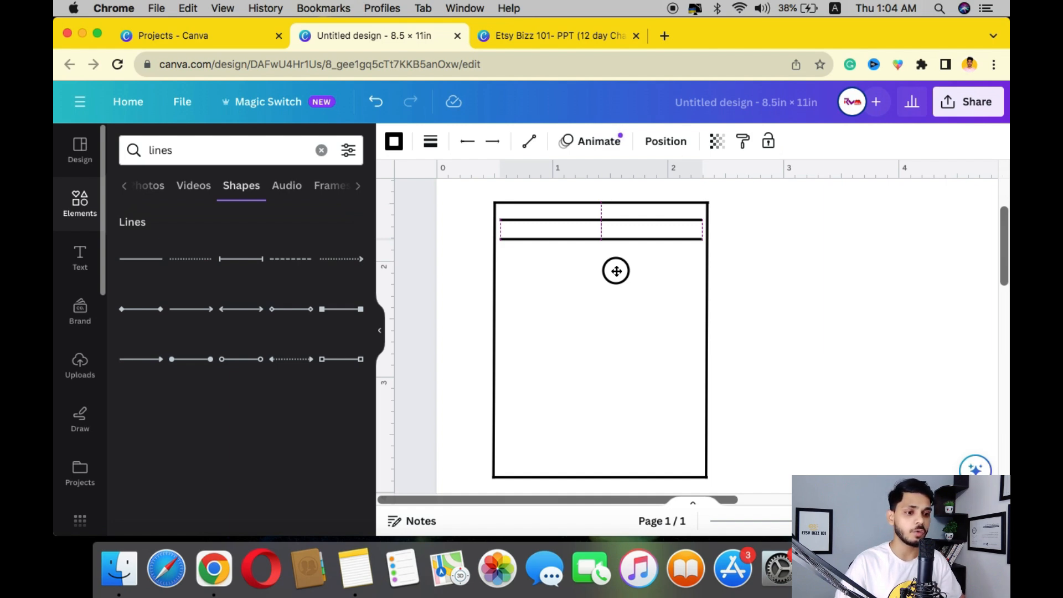
{"action": "left_click_drag", "start_coordinate": [617, 270], "coordinate": [616, 271]}
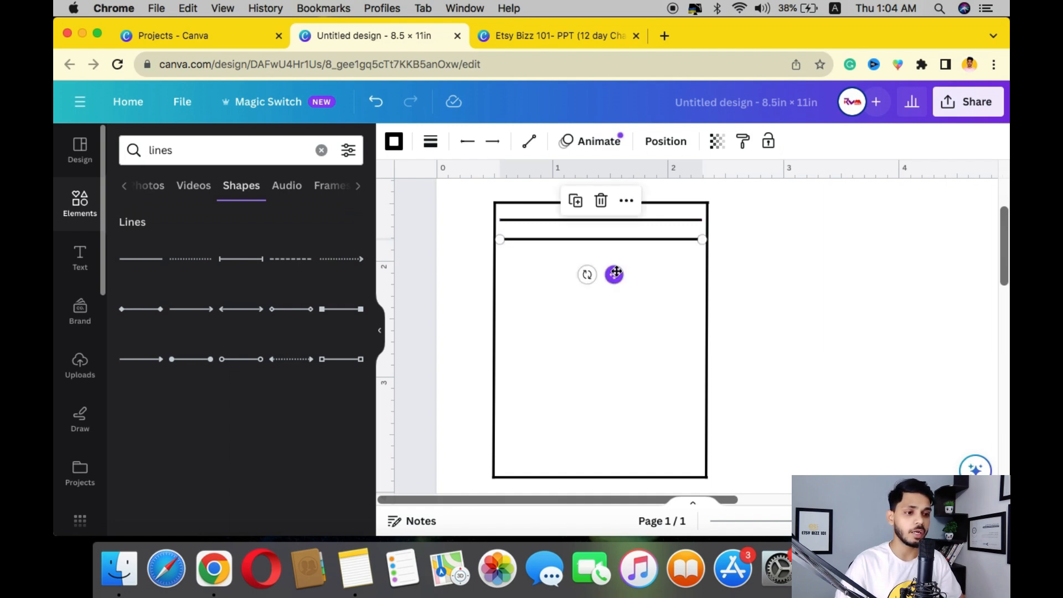
- Repeat the evenly spaced line duplication down the box to reach thirteen ruled lines, deleting the extra copy at the bottom
{"action": "left_click", "coordinate": [576, 206]}
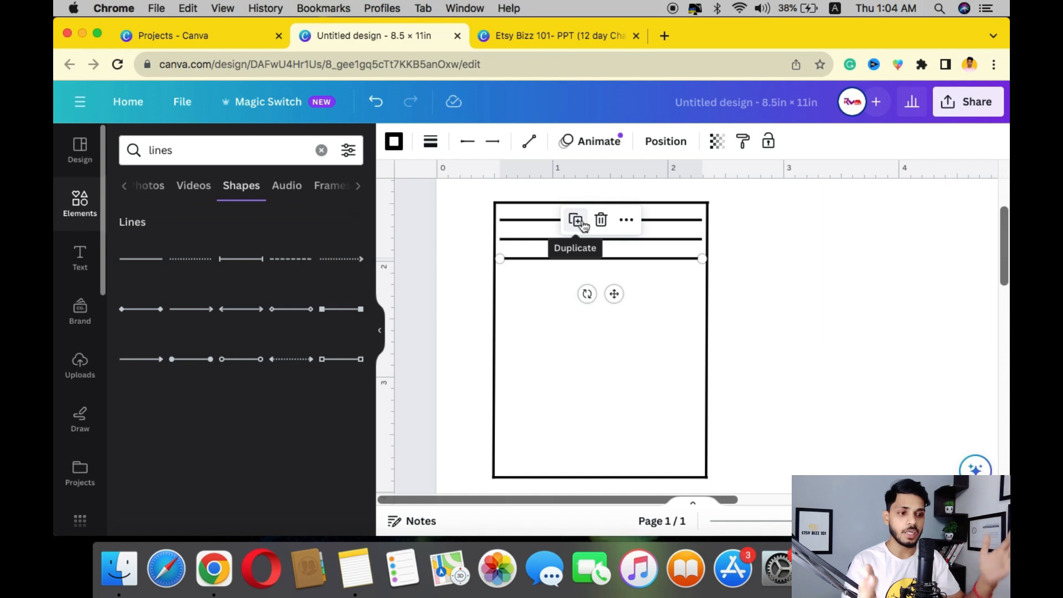
{"action": "left_click", "coordinate": [581, 221]}
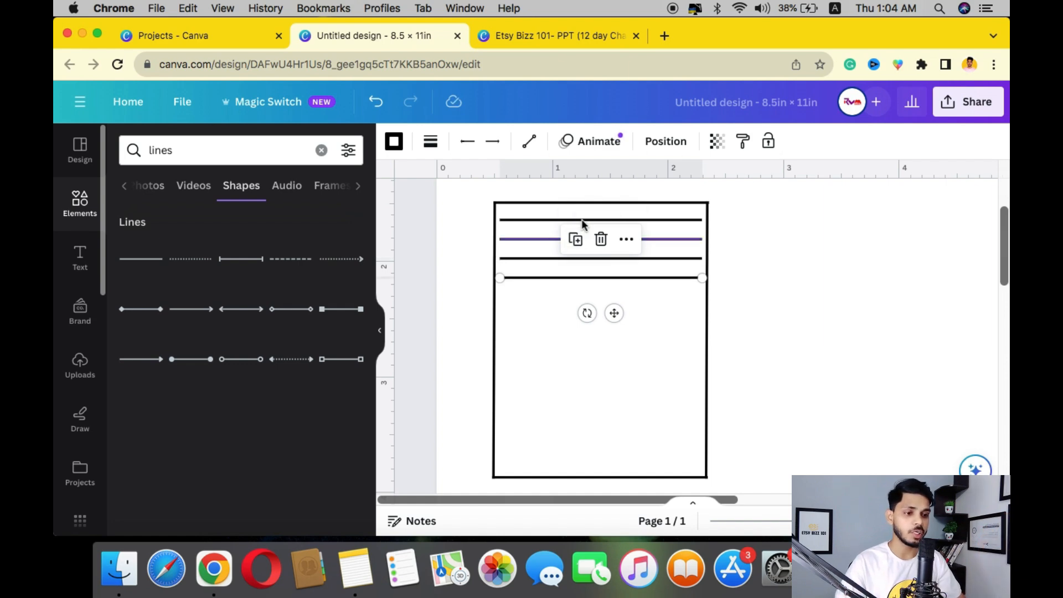
{"action": "left_click", "coordinate": [577, 243]}
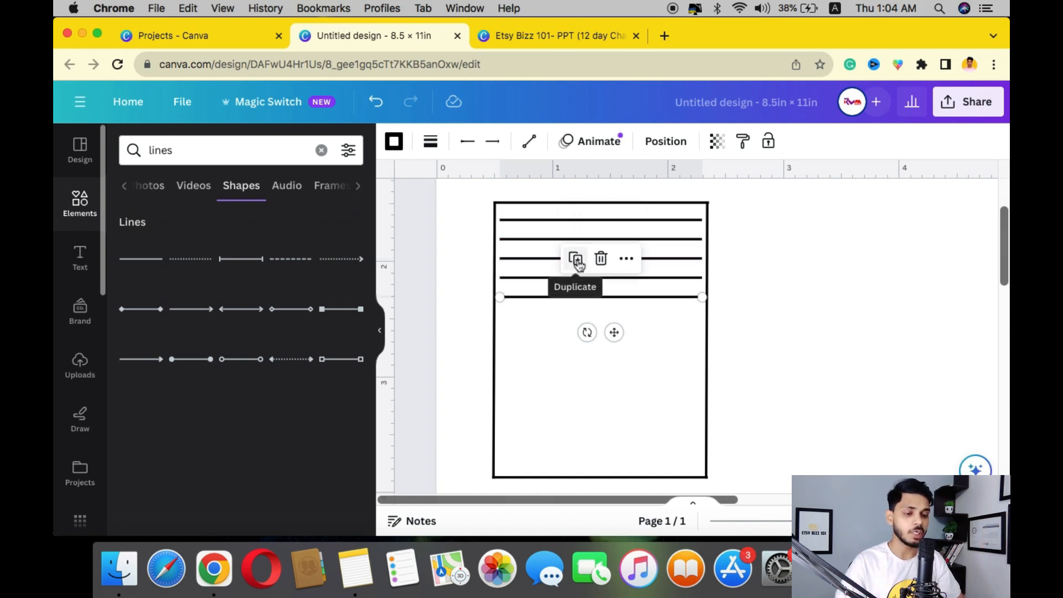
{"action": "left_click", "coordinate": [576, 258]}
{"action": "left_click", "coordinate": [576, 277]}
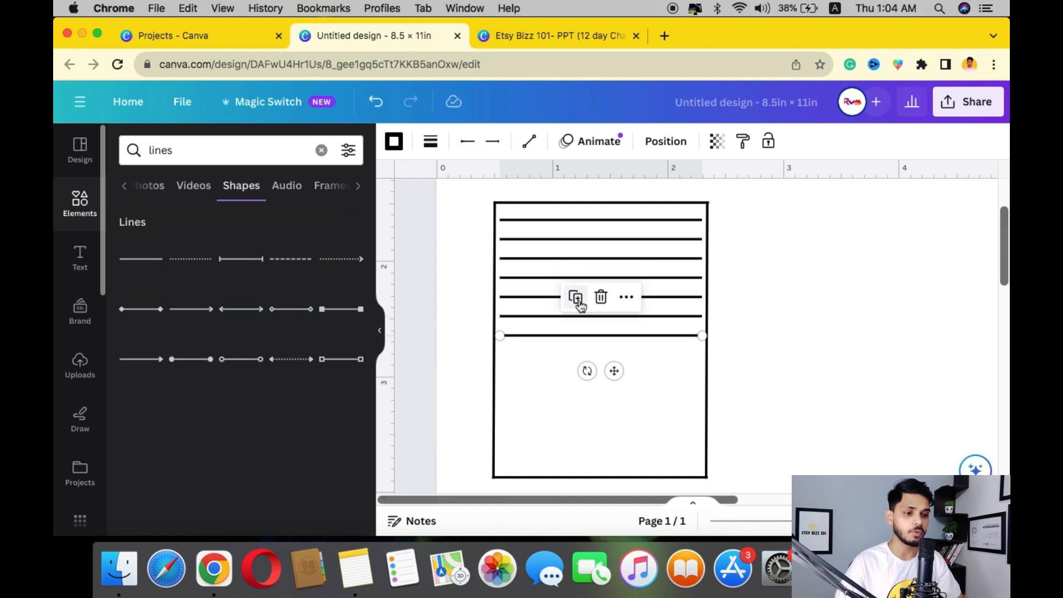
{"action": "left_click", "coordinate": [576, 297]}
{"action": "key", "text": "super+d"}
{"action": "key", "text": "super+d"}
{"action": "key", "text": "super+d"}
{"action": "key", "text": "super+d"}
{"action": "key", "text": "super+d"}
{"action": "key", "text": "super+d"}
{"action": "key", "text": "BackSpace"}
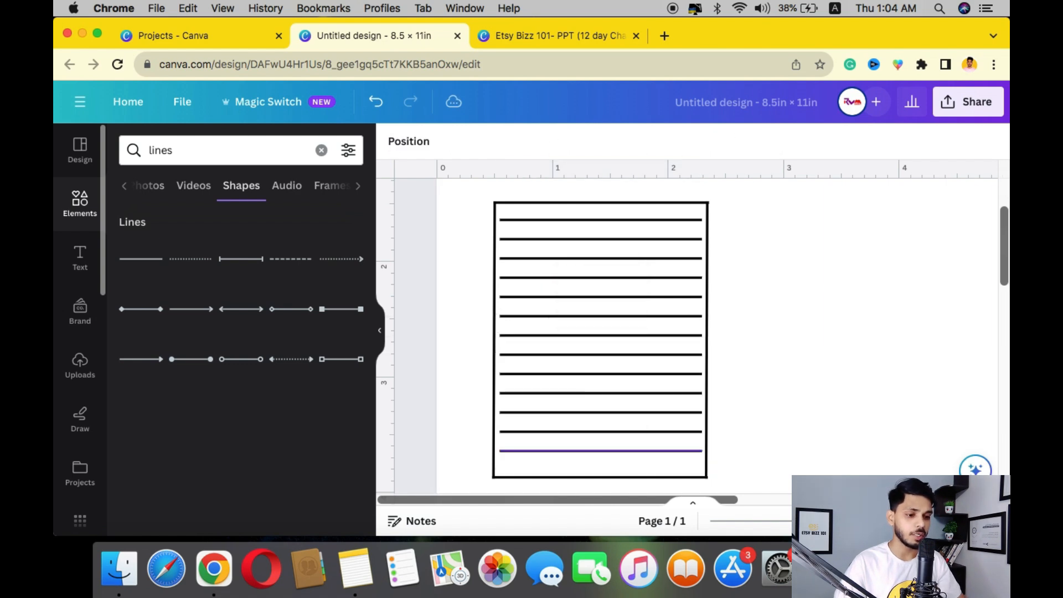
{"action": "left_click", "coordinate": [756, 458]}
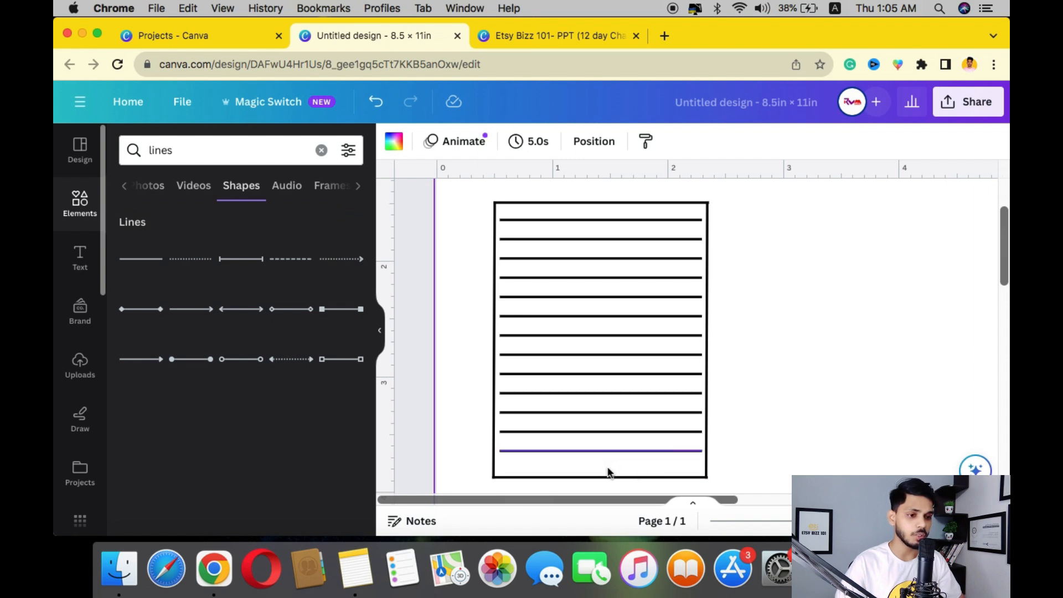
- Move the box's bottom line up so its gap to the last ruled line matches the ruled spacing
{"action": "scroll", "coordinate": [792, 399], "scroll_direction": "up", "scroll_amount": 2}
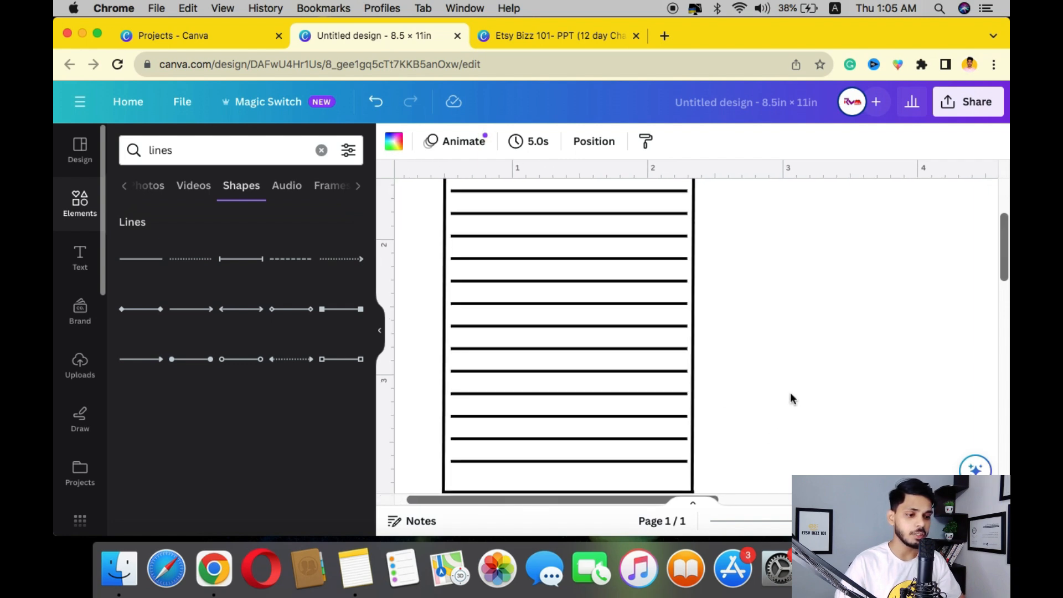
{"action": "scroll", "coordinate": [792, 399], "scroll_direction": "down", "scroll_amount": 3}
{"action": "left_click_drag", "start_coordinate": [619, 406], "coordinate": [620, 393]}
{"action": "left_click", "coordinate": [433, 409]}
- Shorten the left vertical line so its lower end meets the raised bottom line exactly at the corner
{"action": "scroll", "coordinate": [434, 413], "scroll_direction": "up", "scroll_amount": 2}
{"action": "scroll", "coordinate": [434, 413], "scroll_direction": "up", "scroll_amount": 2}
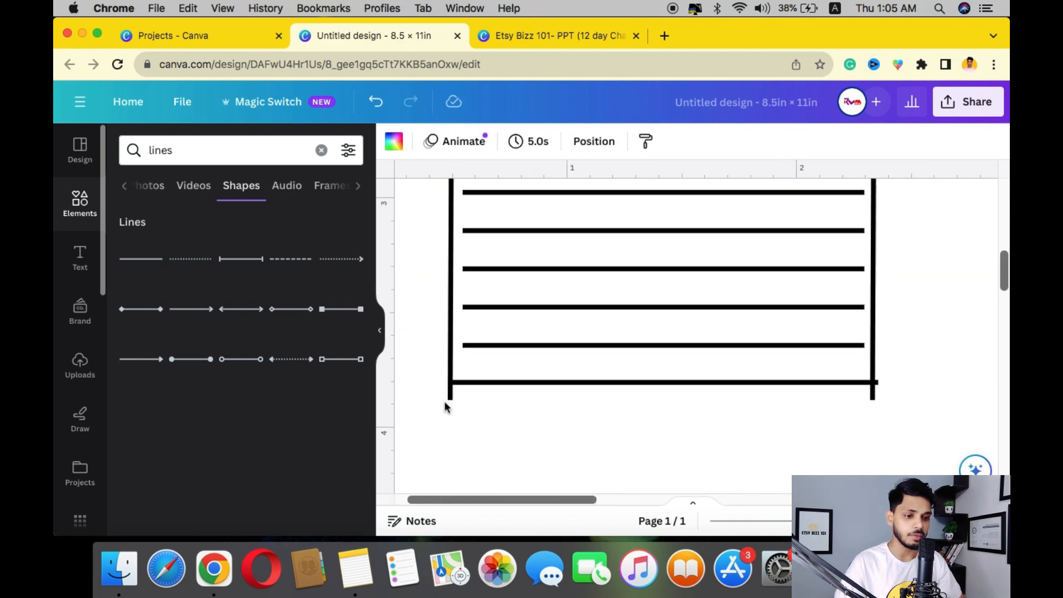
{"action": "left_click", "coordinate": [451, 399]}
{"action": "left_click_drag", "start_coordinate": [452, 399], "coordinate": [451, 383]}
{"action": "left_click", "coordinate": [474, 410]}
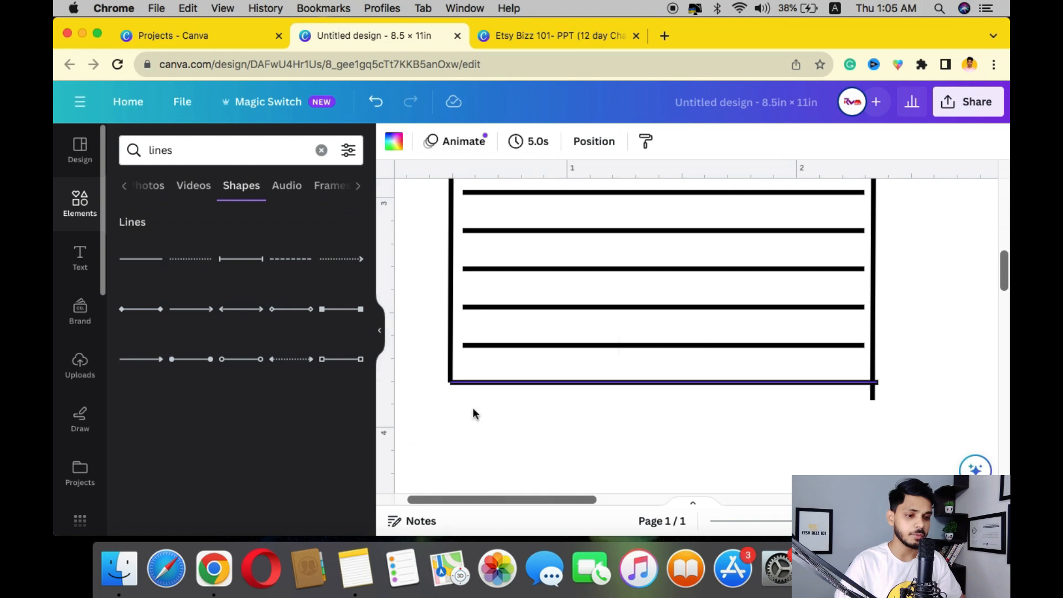
{"action": "scroll", "coordinate": [473, 410], "scroll_direction": "up", "scroll_amount": 3}
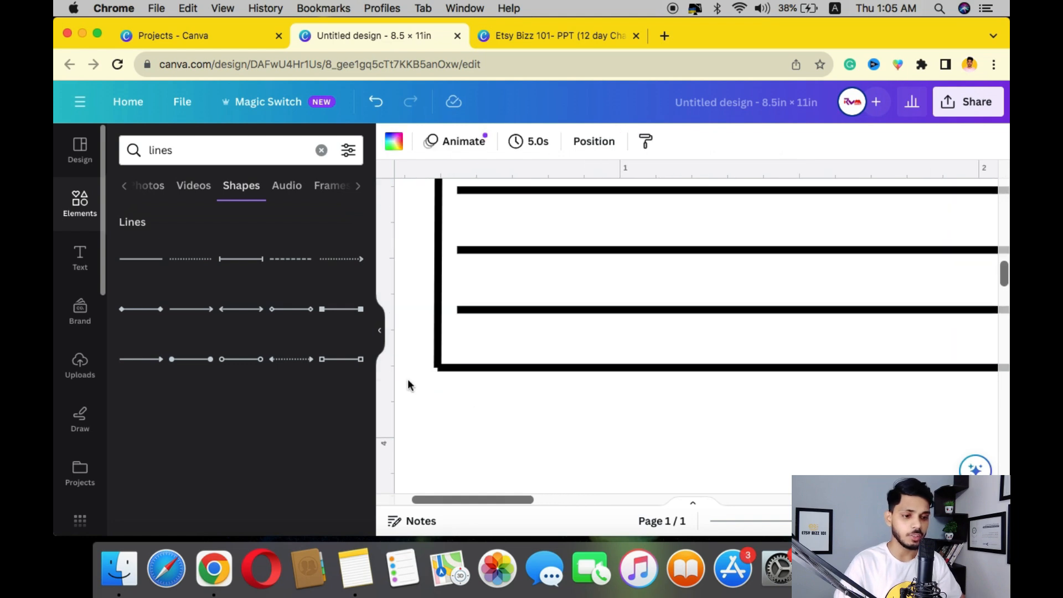
{"action": "left_click", "coordinate": [437, 352]}
{"action": "left_click_drag", "start_coordinate": [438, 369], "coordinate": [437, 370]}
{"action": "left_click", "coordinate": [560, 426]}
- Shorten the right vertical line to the raised bottom line so the lower right corner closes cleanly
{"action": "scroll", "coordinate": [559, 428], "scroll_direction": "right", "scroll_amount": 10}
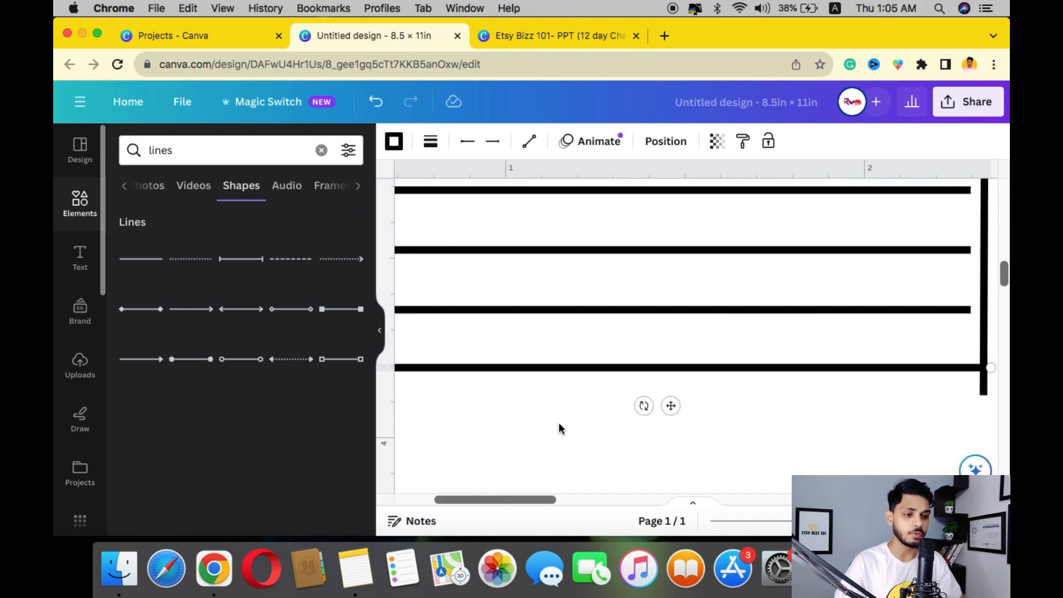
{"action": "left_click", "coordinate": [767, 389]}
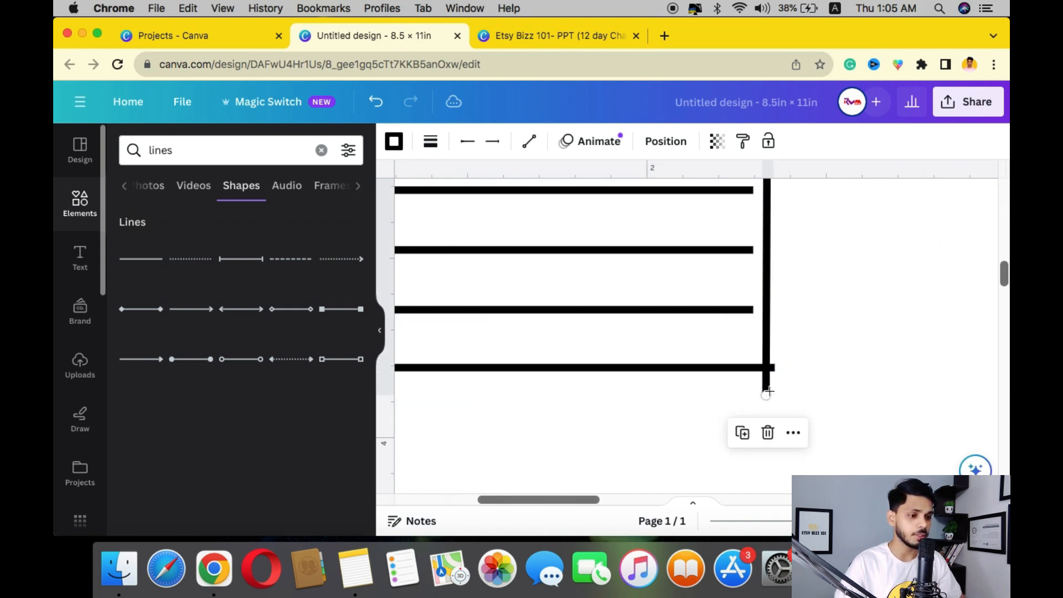
{"action": "left_click_drag", "start_coordinate": [772, 384], "coordinate": [753, 366]}
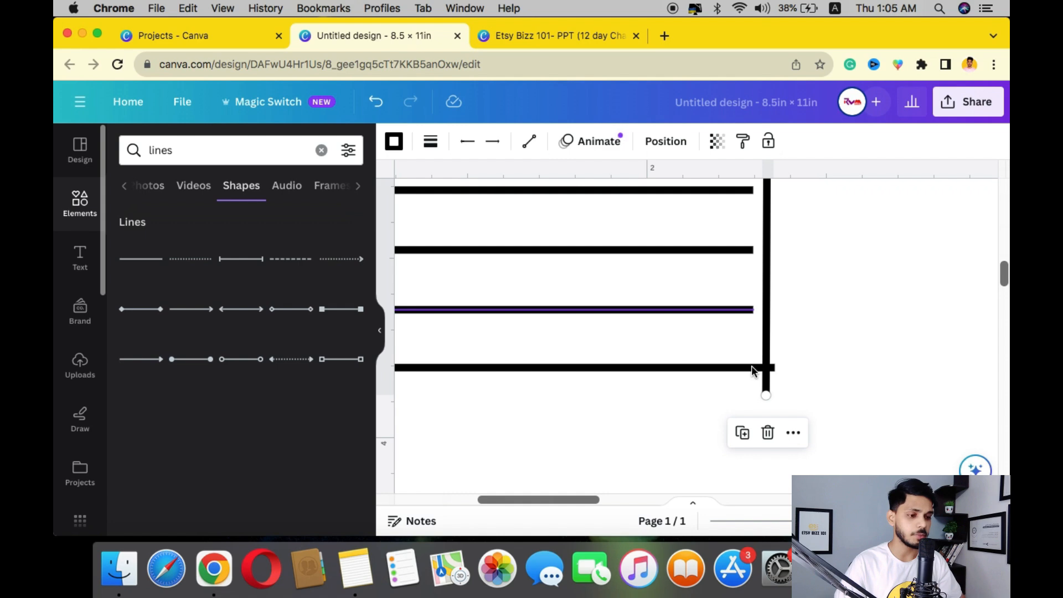
{"action": "scroll", "coordinate": [753, 366], "scroll_direction": "down", "scroll_amount": 3}
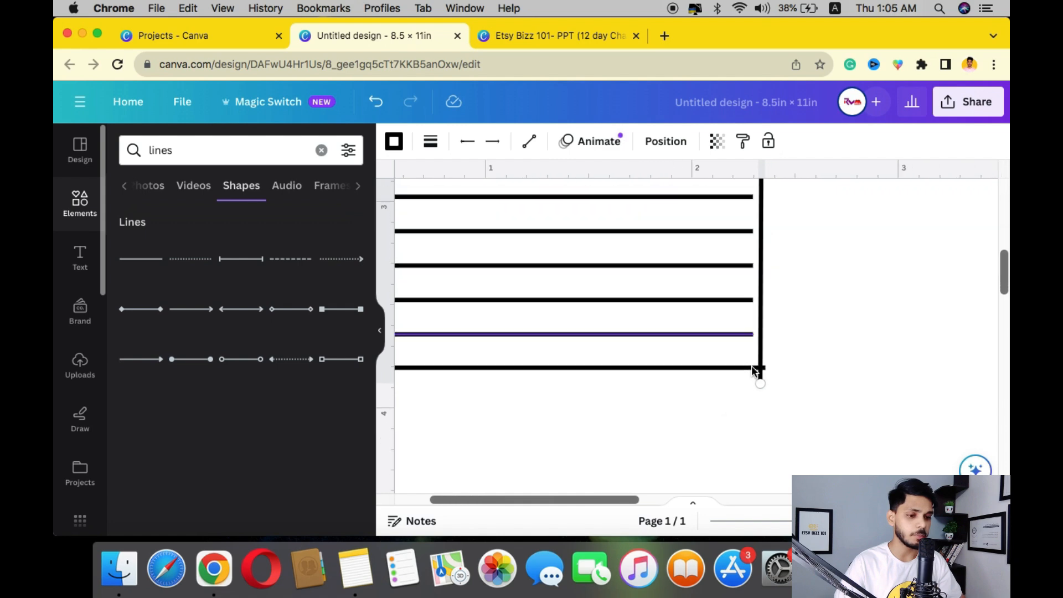
{"action": "scroll", "coordinate": [757, 384], "scroll_direction": "up", "scroll_amount": 5}
{"action": "left_click_drag", "start_coordinate": [735, 367], "coordinate": [742, 343]}
{"action": "left_click", "coordinate": [753, 395]}
- Review the finished ruled box on the whole page and compare its size and placement with the Weekly Plan sample
{"action": "scroll", "coordinate": [754, 395], "scroll_direction": "down", "scroll_amount": 8}
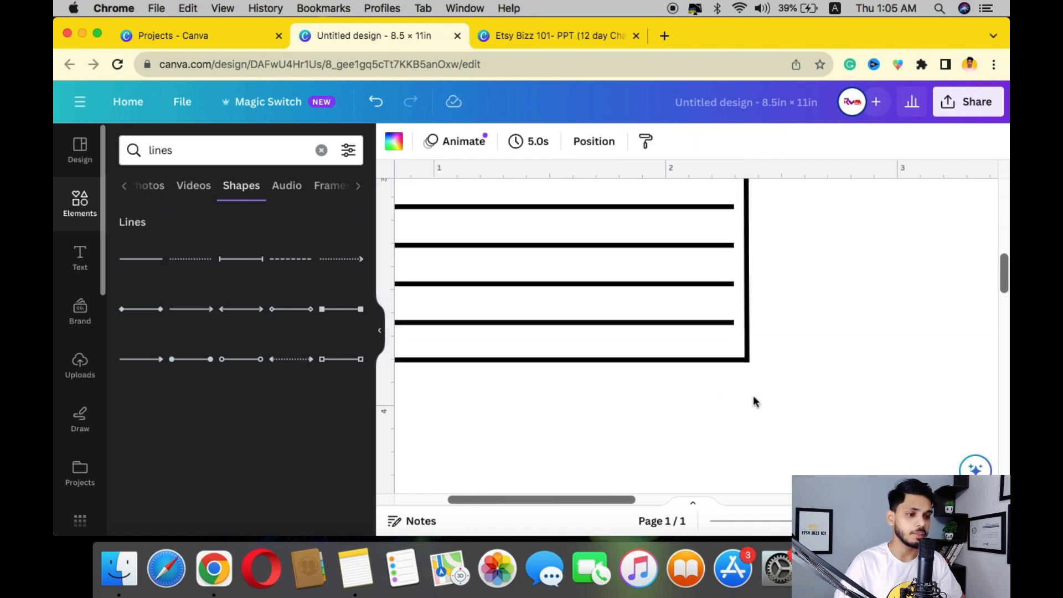
{"action": "scroll", "coordinate": [754, 397], "scroll_direction": "down", "scroll_amount": 4}
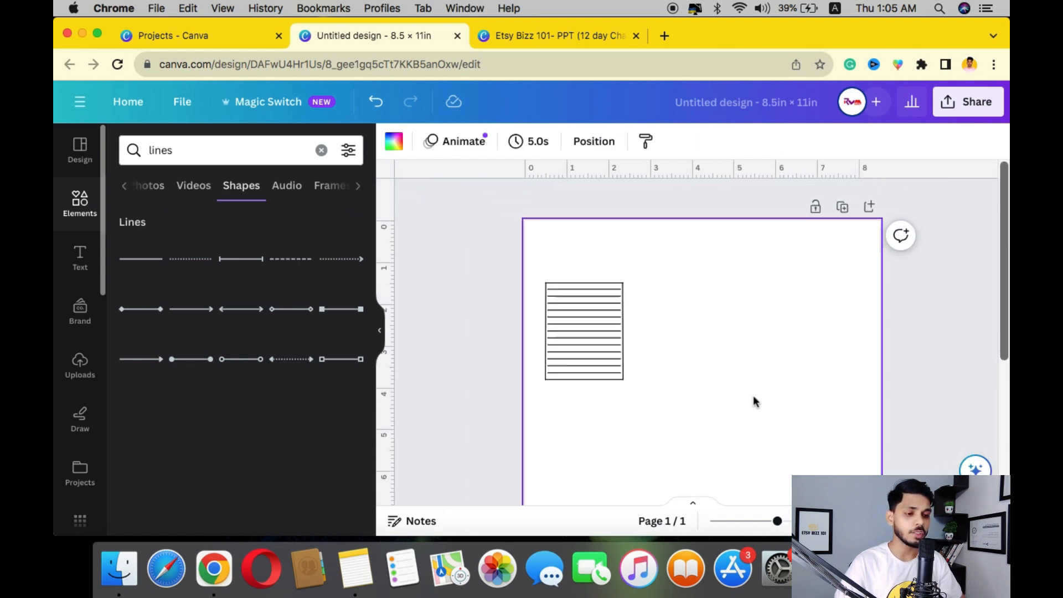
{"action": "left_click", "coordinate": [570, 36]}
{"action": "left_click", "coordinate": [399, 35]}
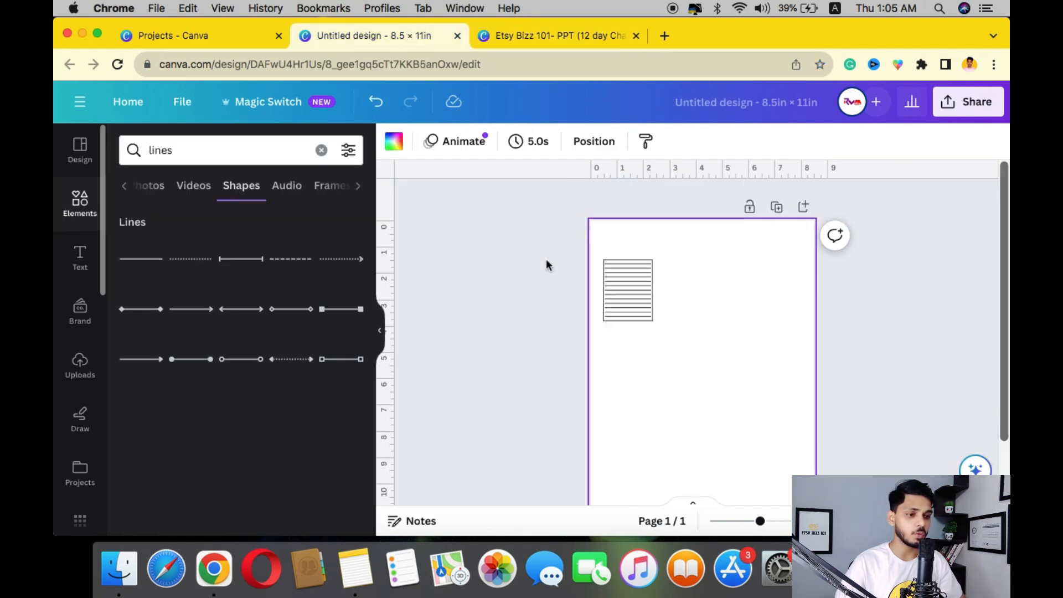
{"action": "scroll", "coordinate": [583, 365], "scroll_direction": "down", "scroll_amount": 2}
{"action": "scroll", "coordinate": [584, 365], "scroll_direction": "down", "scroll_amount": 2}
{"action": "scroll", "coordinate": [583, 365], "scroll_direction": "up", "scroll_amount": 3}
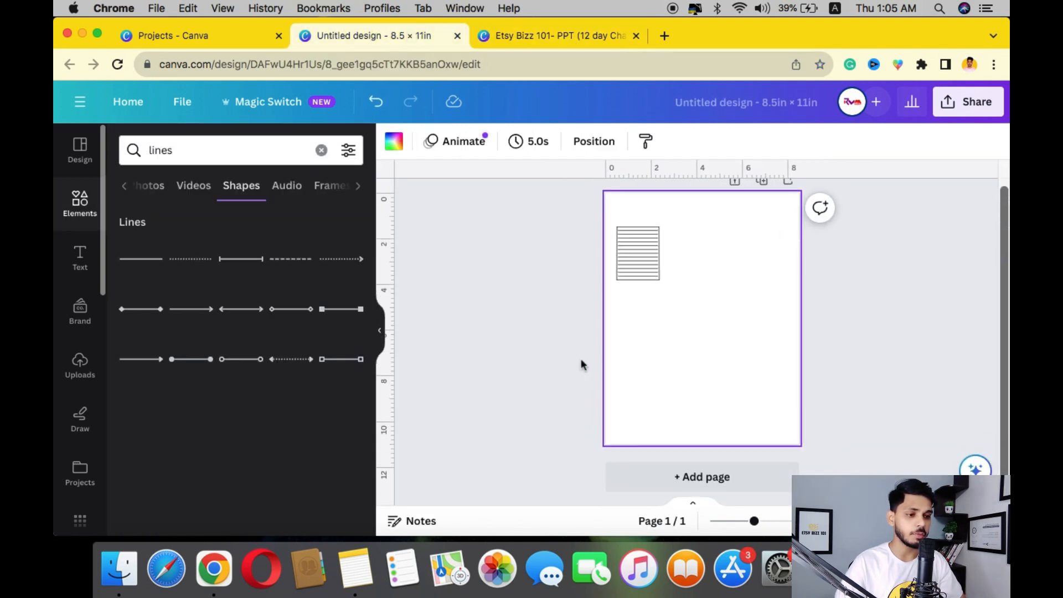
{"action": "scroll", "coordinate": [583, 365], "scroll_direction": "up", "scroll_amount": 2}
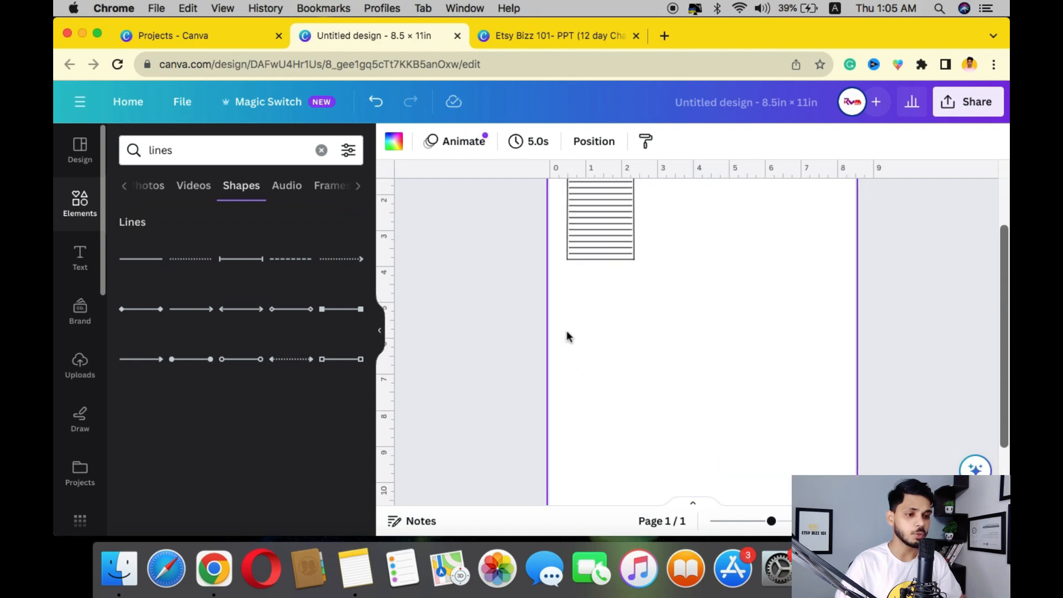
- Group all lines of the ruled box and enlarge the group to about 2.6 × 3.3 in
{"action": "scroll", "coordinate": [567, 336], "scroll_direction": "up", "scroll_amount": 3}
{"action": "left_click_drag", "start_coordinate": [561, 246], "coordinate": [636, 347]}
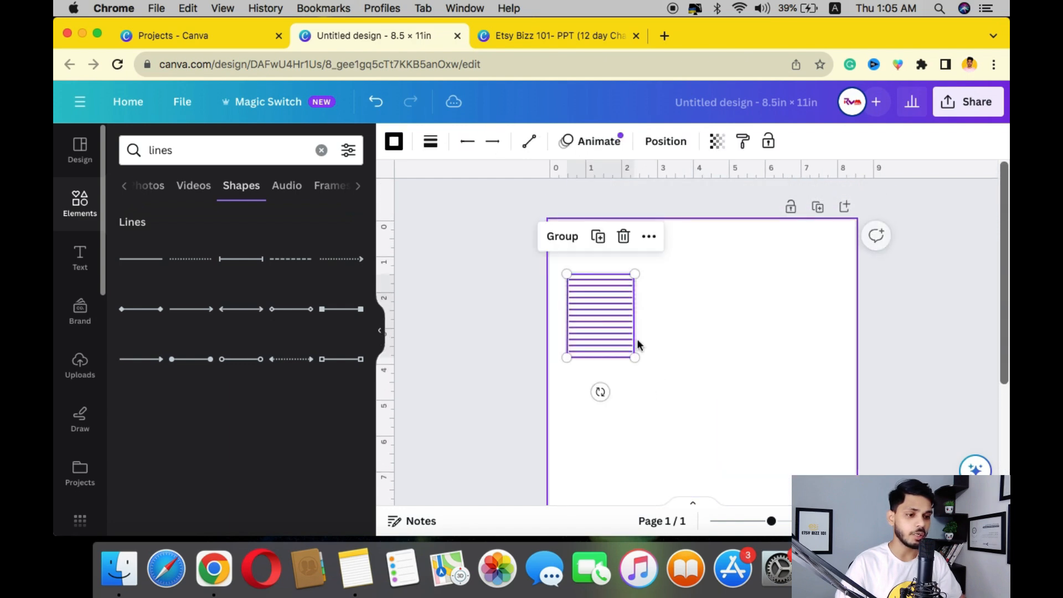
{"action": "left_click", "coordinate": [565, 237]}
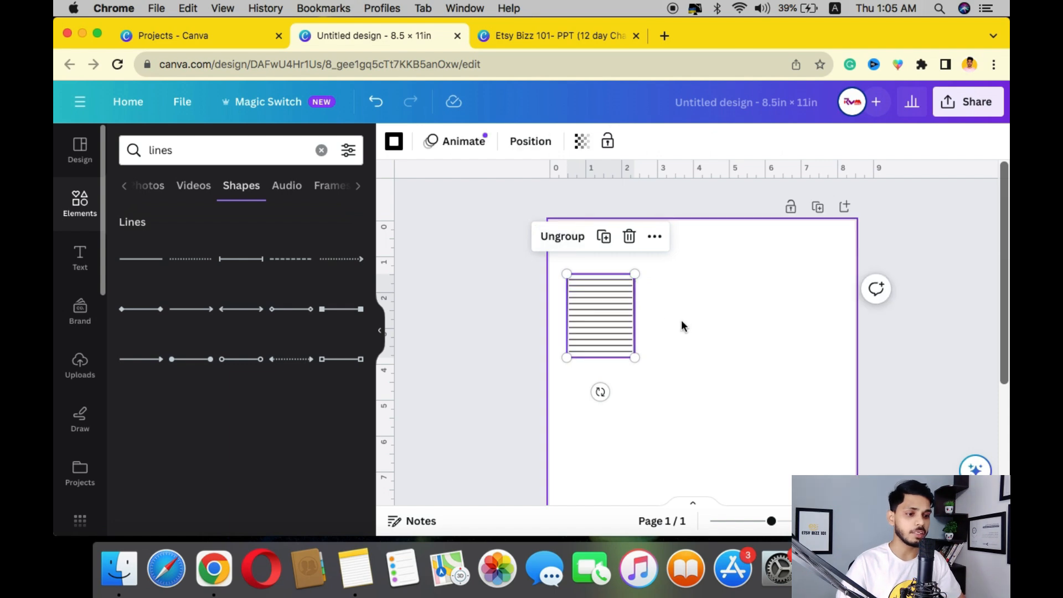
{"action": "left_click", "coordinate": [680, 325]}
{"action": "left_click_drag", "start_coordinate": [660, 240], "coordinate": [548, 381]}
{"action": "left_click_drag", "start_coordinate": [635, 274], "coordinate": [670, 244]}
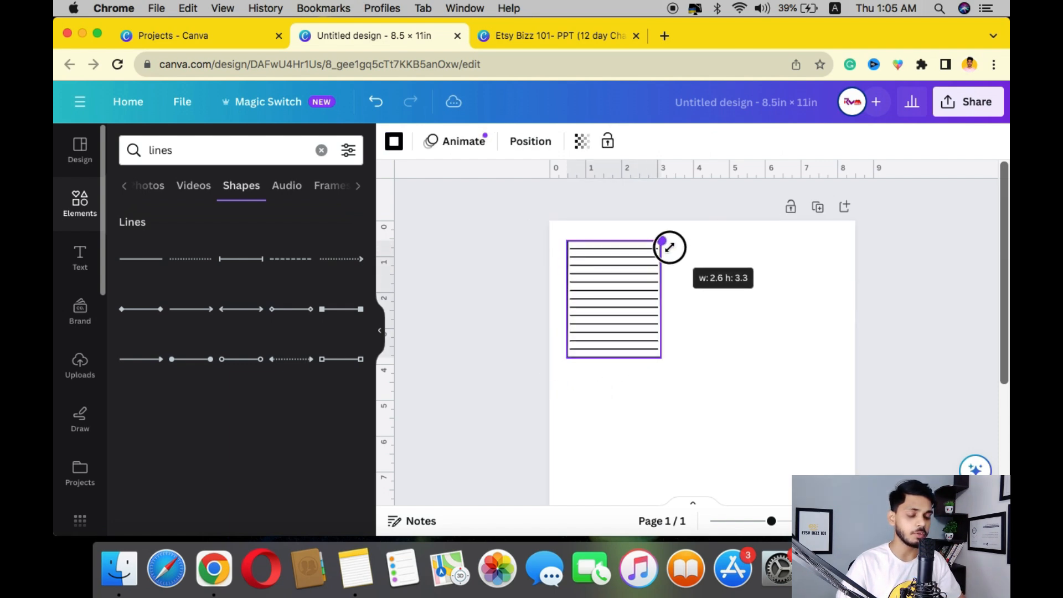
- Place the grouped box near the page's left edge and duplicate it twice to form an evenly spaced row of three
{"action": "left_click_drag", "start_coordinate": [625, 313], "coordinate": [722, 328]}
{"action": "left_click", "coordinate": [615, 223]}
{"action": "left_click", "coordinate": [727, 235]}
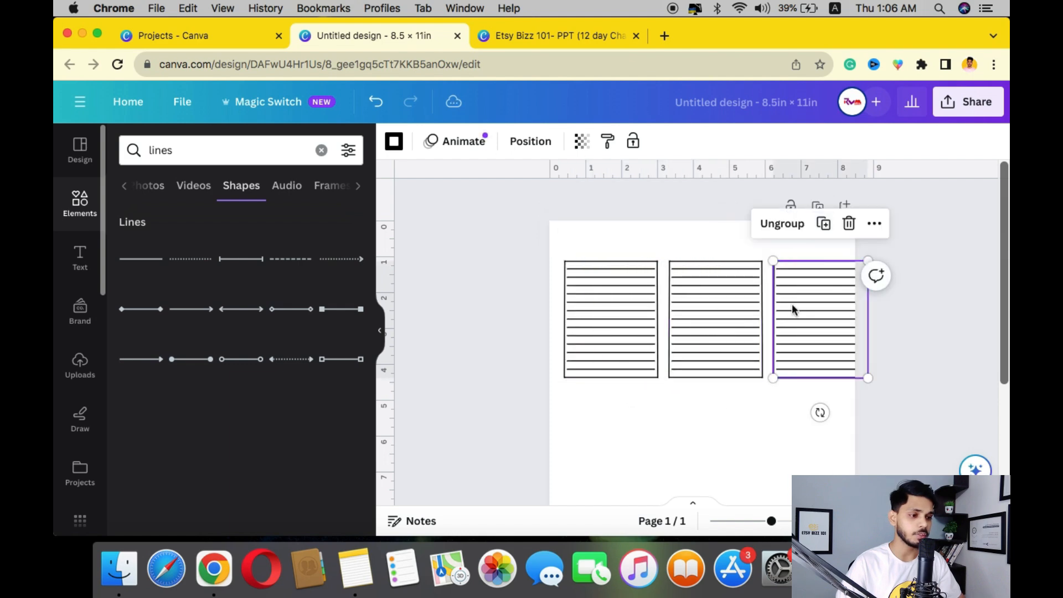
- Scale the three boxes down together so the whole row fits within the page width
{"action": "left_click", "coordinate": [725, 436]}
{"action": "left_click_drag", "start_coordinate": [615, 417], "coordinate": [802, 288]}
{"action": "left_click", "coordinate": [773, 424]}
{"action": "scroll", "coordinate": [773, 424], "scroll_direction": "down", "scroll_amount": 2, "text": "ctrl"}
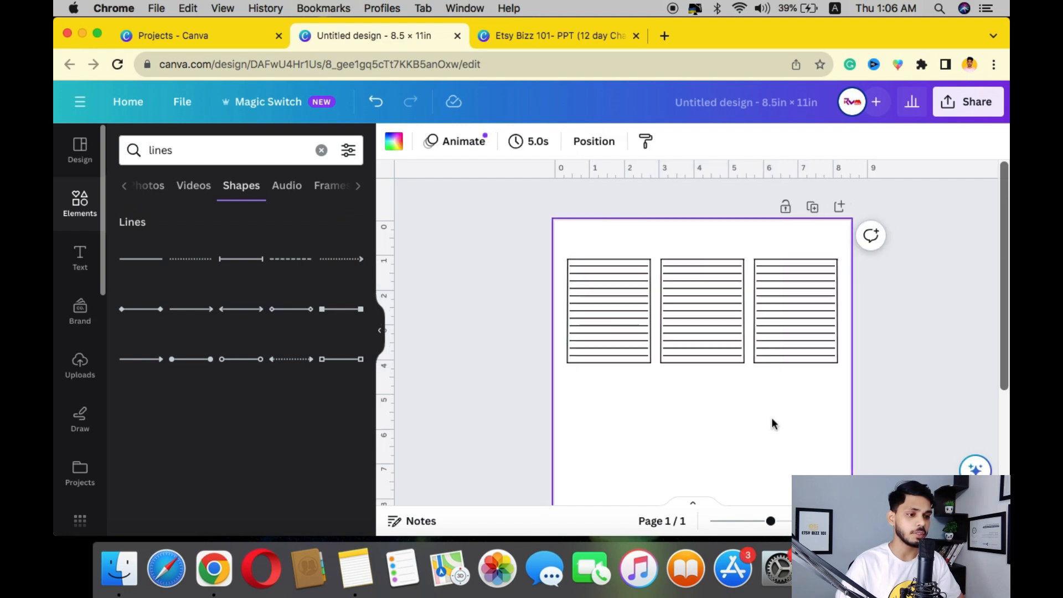
- Duplicate the row of three boxes and place the copy directly below, aligned with the first row
{"action": "scroll", "coordinate": [773, 424], "scroll_direction": "down", "scroll_amount": 2}
{"action": "scroll", "coordinate": [773, 424], "scroll_direction": "up", "scroll_amount": 2}
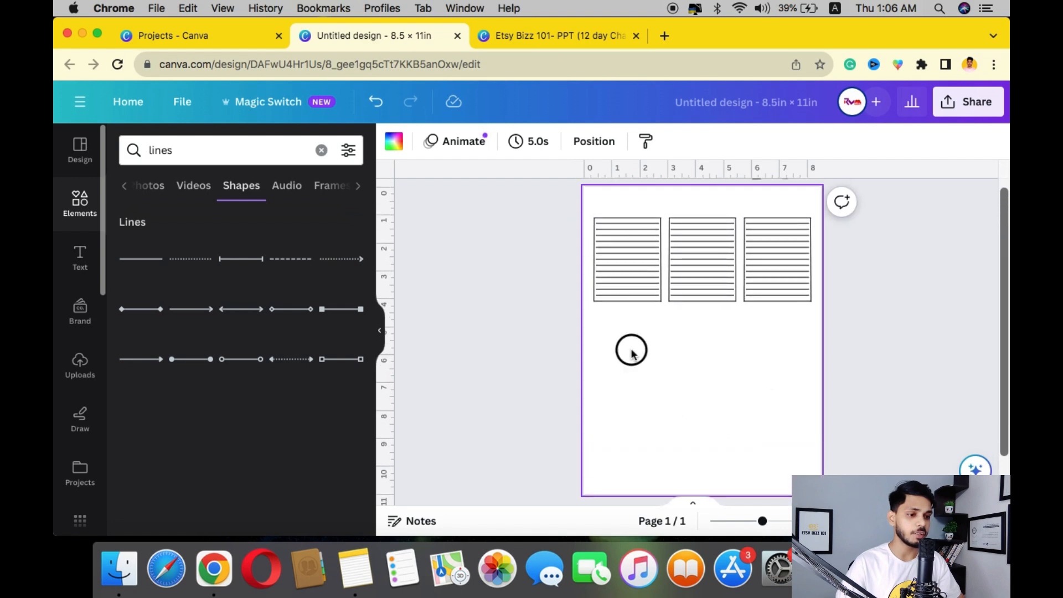
{"action": "left_click_drag", "start_coordinate": [632, 350], "coordinate": [742, 213]}
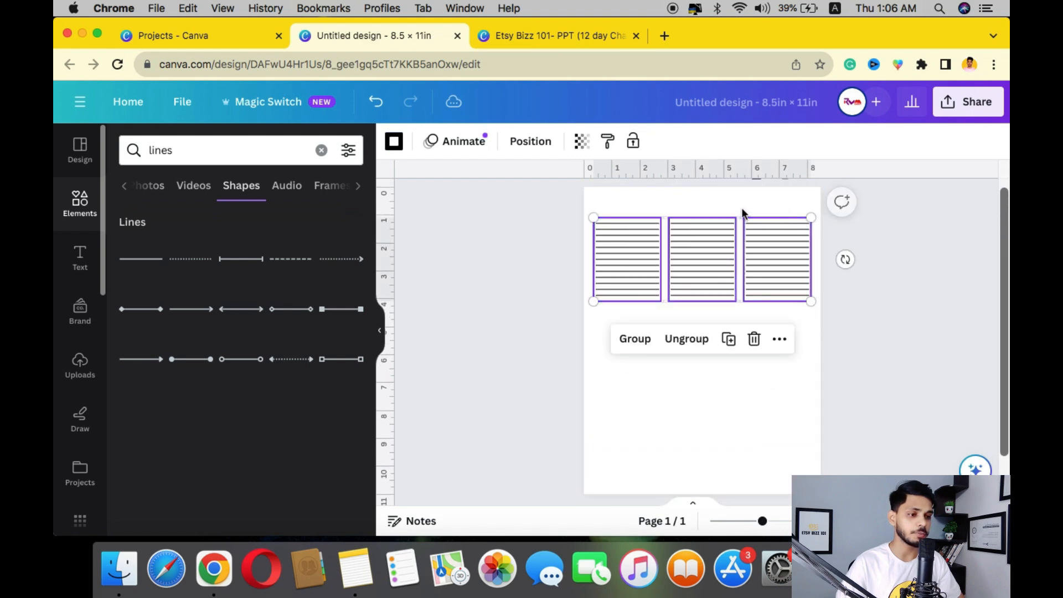
{"action": "left_click", "coordinate": [732, 344]}
{"action": "left_click_drag", "start_coordinate": [717, 275], "coordinate": [711, 373]}
{"action": "left_click", "coordinate": [907, 406]}
- Duplicate the first two boxes of the second row and place the copies beneath them as a third row
{"action": "scroll", "coordinate": [906, 406], "scroll_direction": "down", "scroll_amount": 2}
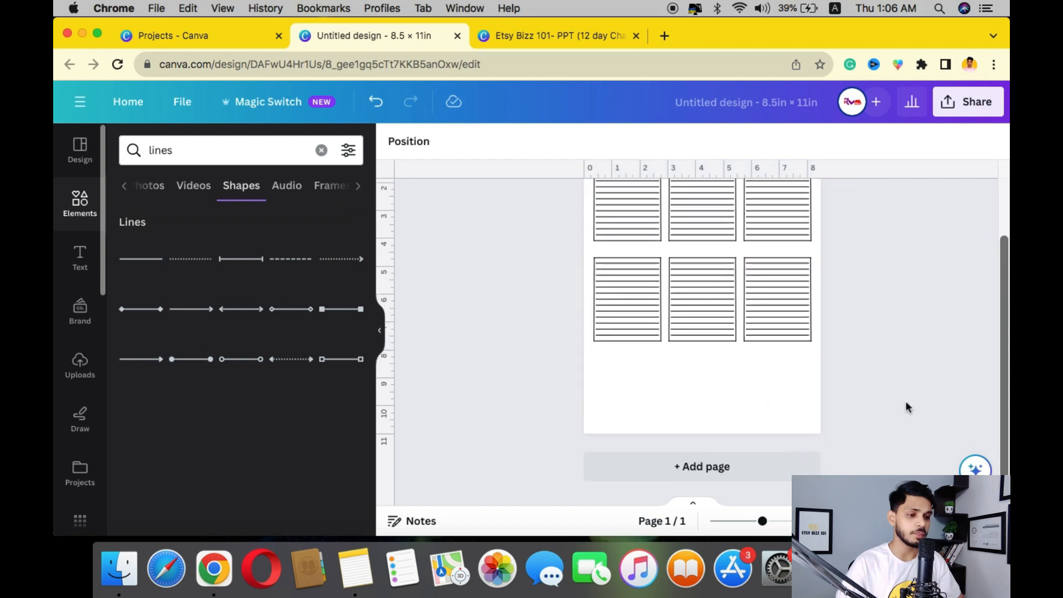
{"action": "left_click_drag", "start_coordinate": [629, 376], "coordinate": [691, 258]}
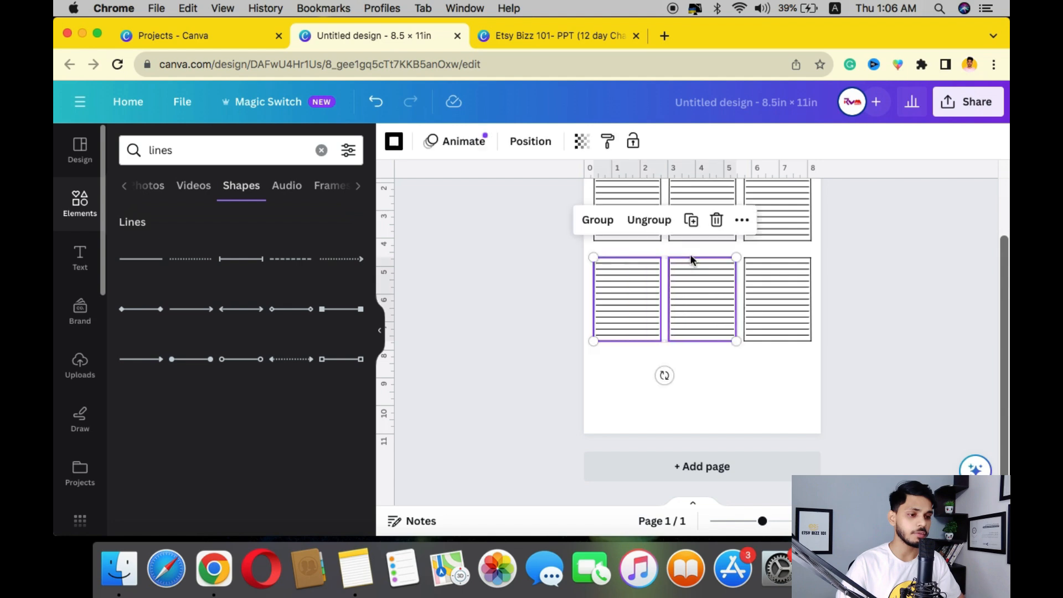
{"action": "left_click", "coordinate": [691, 220]}
{"action": "left_click_drag", "start_coordinate": [694, 306], "coordinate": [688, 386]}
{"action": "left_click", "coordinate": [570, 302]}
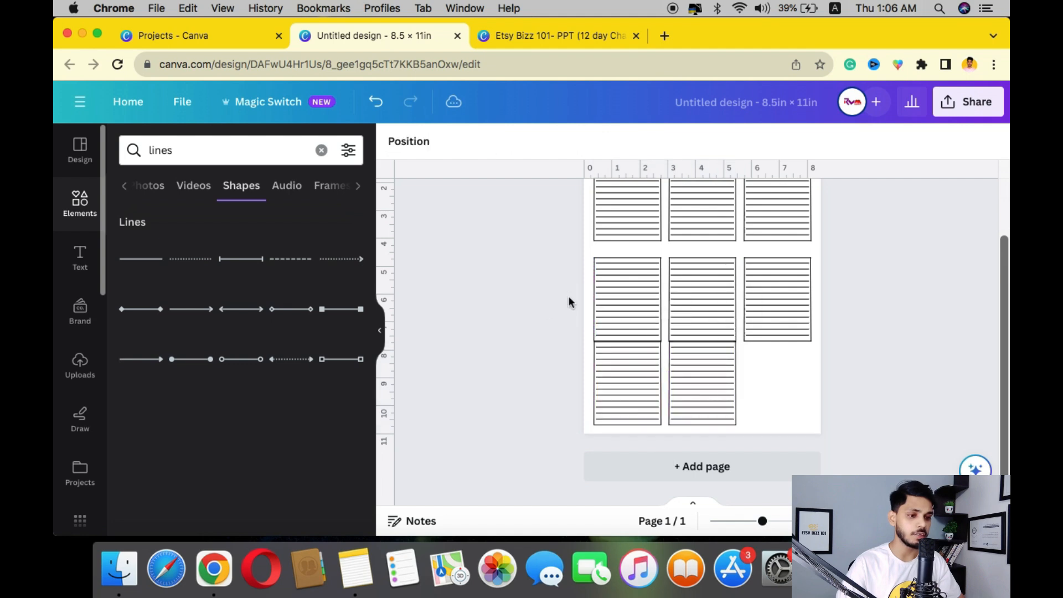
- Move the middle row of boxes up so the vertical gaps between the three rows are equal
{"action": "left_click_drag", "start_coordinate": [571, 275], "coordinate": [796, 290]}
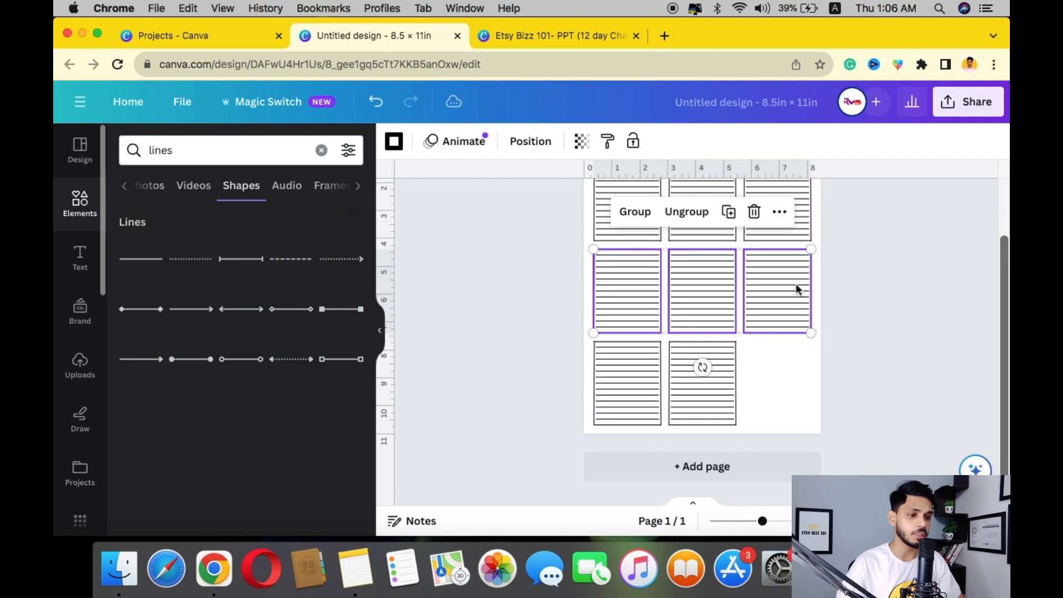
{"action": "left_click", "coordinate": [543, 272]}
{"action": "scroll", "coordinate": [542, 272], "scroll_direction": "up", "scroll_amount": 2}
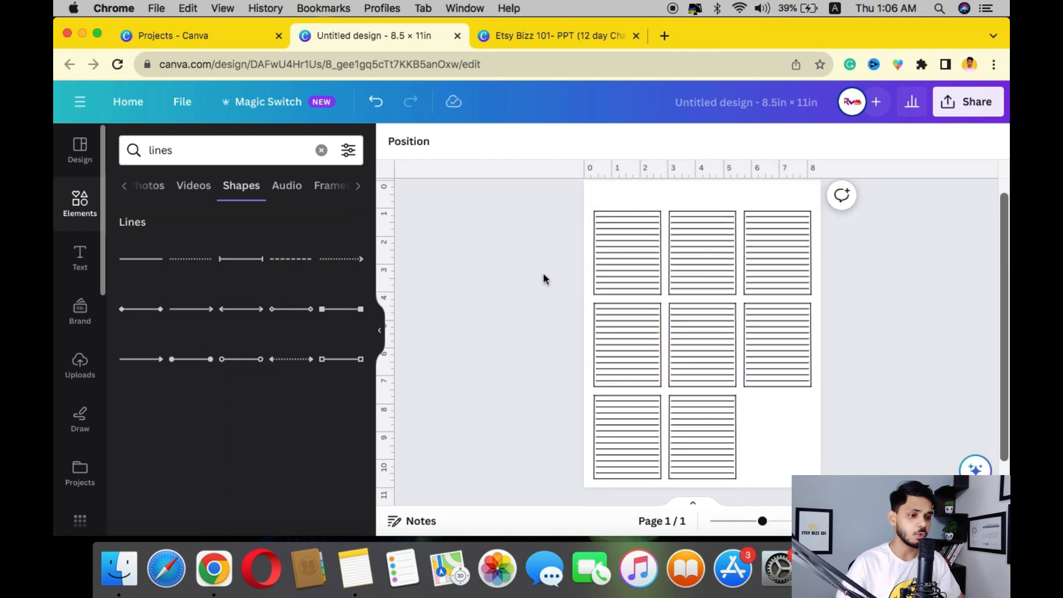
- Scale all eight boxes down together slightly to widen the margins around the grid
{"action": "left_click_drag", "start_coordinate": [556, 233], "coordinate": [826, 448]}
{"action": "left_click_drag", "start_coordinate": [812, 211], "coordinate": [806, 216]}
{"action": "left_click", "coordinate": [533, 285]}
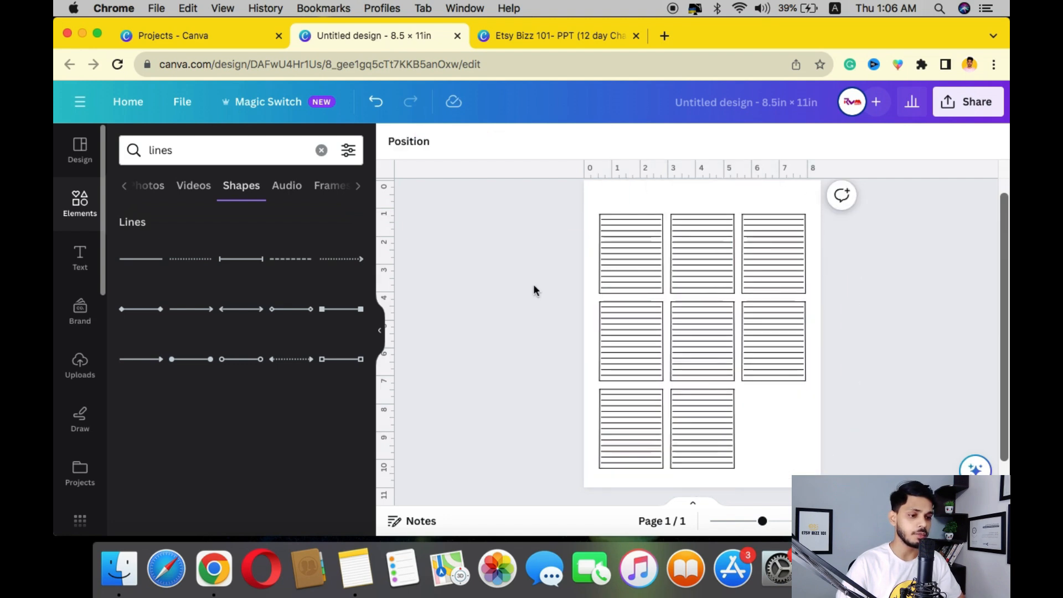
- Move the middle and bottom rows down to leave wider, even gaps above each row of boxes
{"action": "scroll", "coordinate": [534, 286], "scroll_direction": "down", "scroll_amount": 2}
{"action": "scroll", "coordinate": [533, 285], "scroll_direction": "up", "scroll_amount": 3}
{"action": "left_click", "coordinate": [534, 286]}
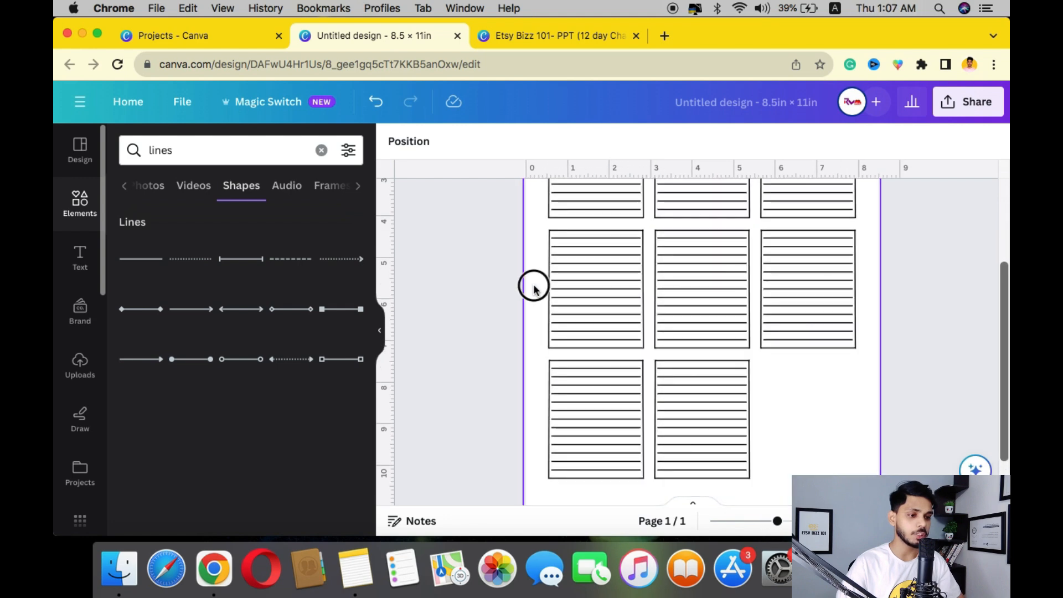
{"action": "left_click_drag", "start_coordinate": [533, 285], "coordinate": [819, 297]}
{"action": "left_click_drag", "start_coordinate": [520, 408], "coordinate": [712, 410]}
{"action": "scroll", "coordinate": [709, 366], "scroll_direction": "down", "scroll_amount": 2}
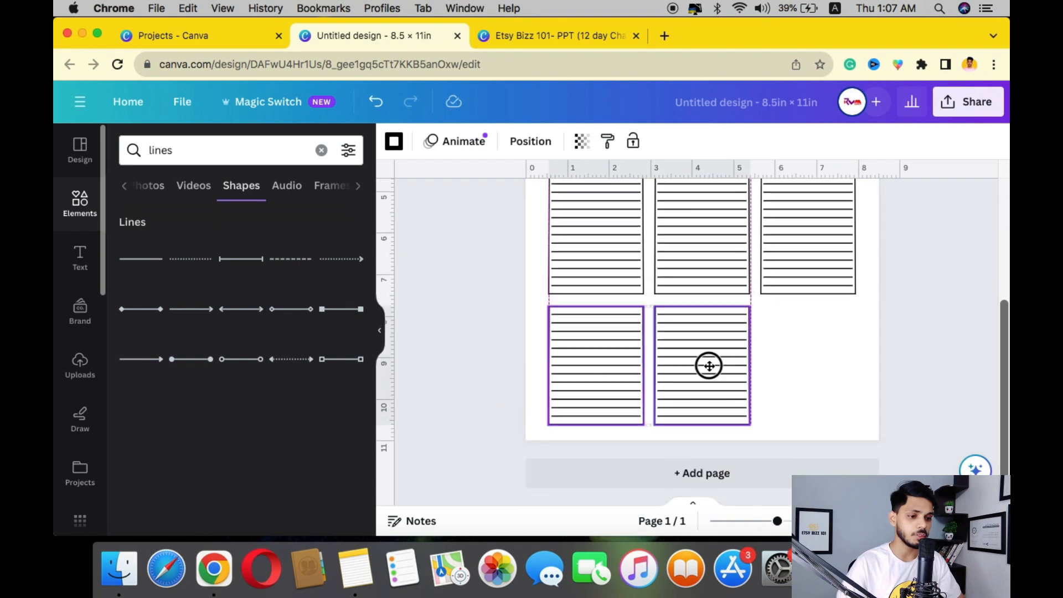
{"action": "scroll", "coordinate": [708, 363], "scroll_direction": "up", "scroll_amount": 2}
{"action": "left_click_drag", "start_coordinate": [506, 291], "coordinate": [831, 291]}
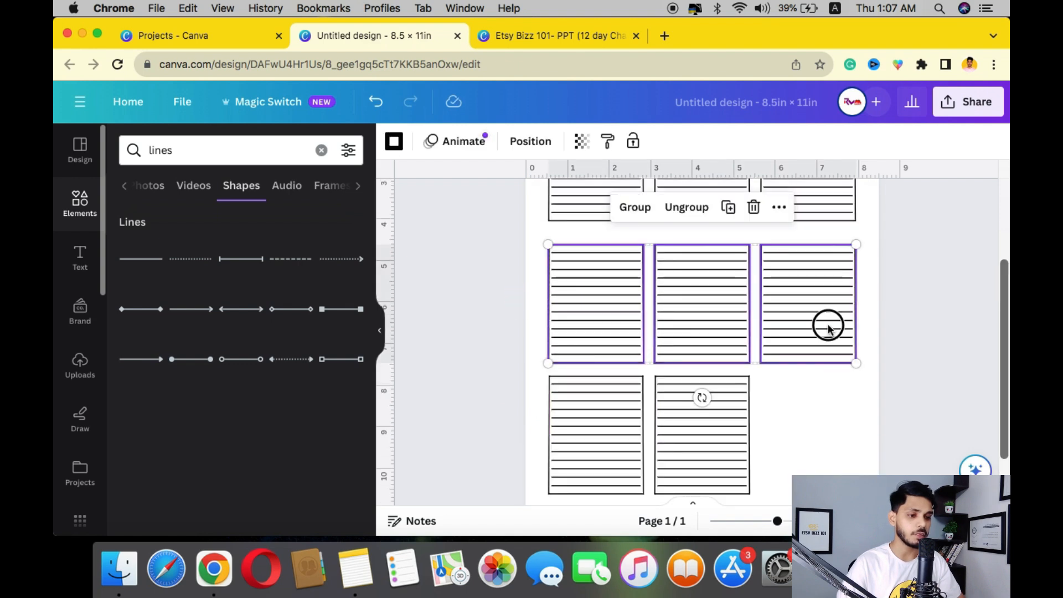
{"action": "left_click_drag", "start_coordinate": [828, 328], "coordinate": [829, 318]}
{"action": "left_click", "coordinate": [491, 336]}
{"action": "scroll", "coordinate": [516, 400], "scroll_direction": "down", "scroll_amount": 2}
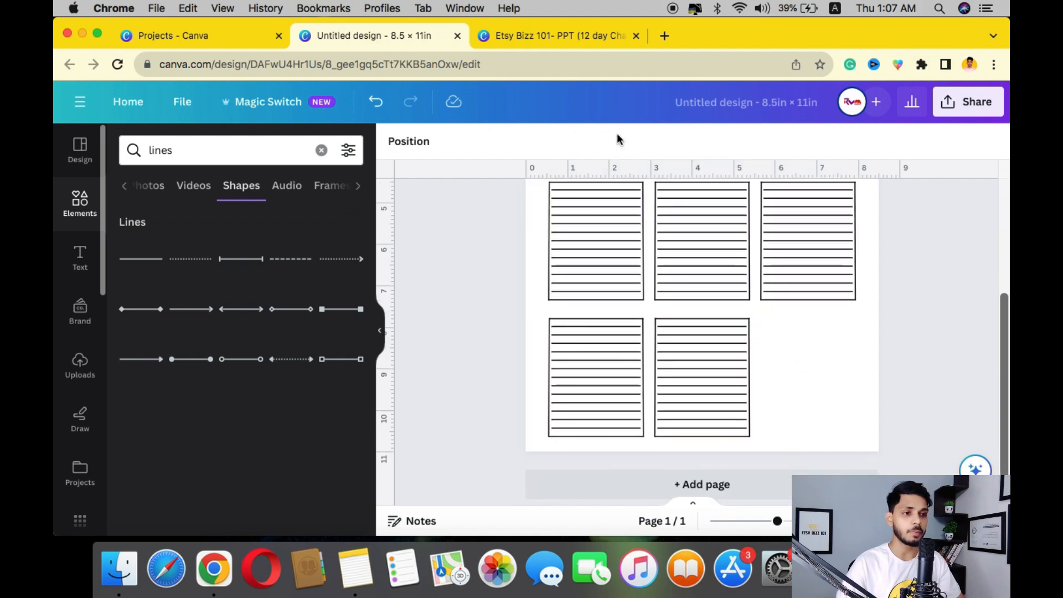
- Following the sample's wide Notes box, ungroup the second box of the bottom row and move its right line to the grid's right edge
{"action": "left_click", "coordinate": [577, 37]}
{"action": "scroll", "coordinate": [790, 306], "scroll_direction": "down", "scroll_amount": 5}
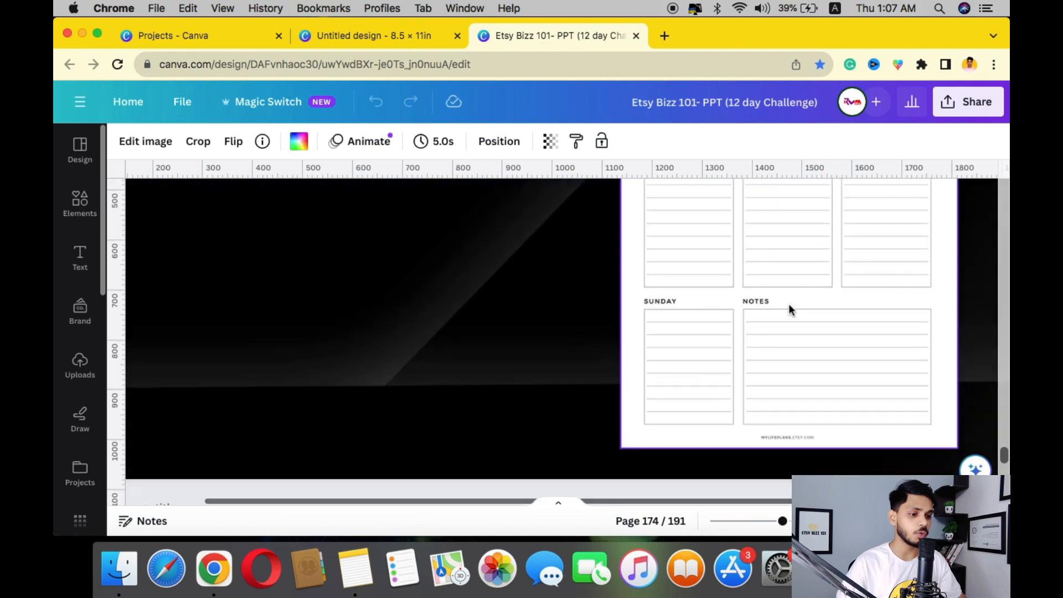
{"action": "left_click", "coordinate": [403, 36]}
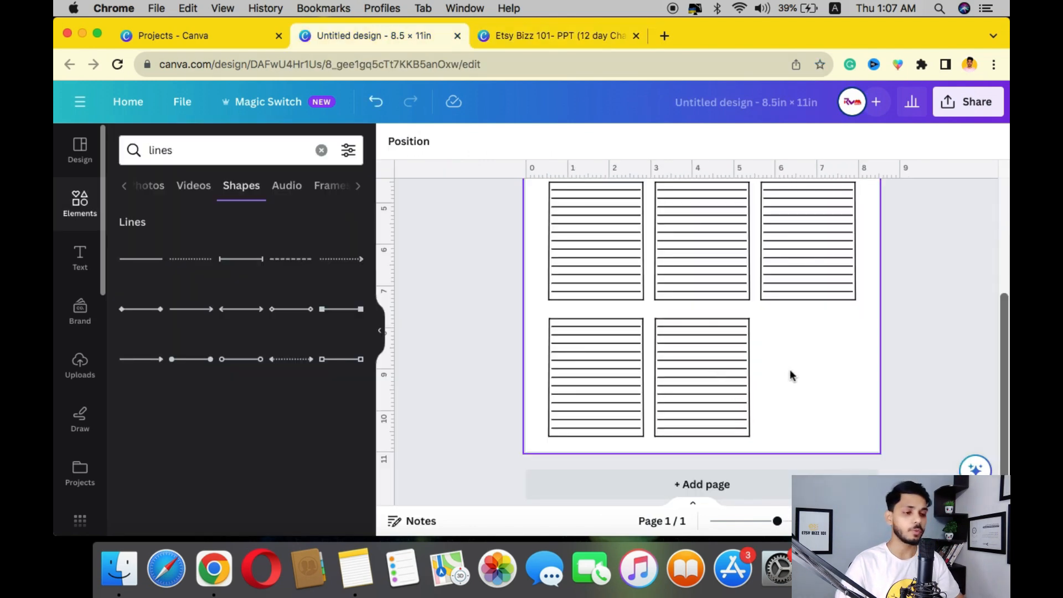
{"action": "left_click", "coordinate": [764, 350]}
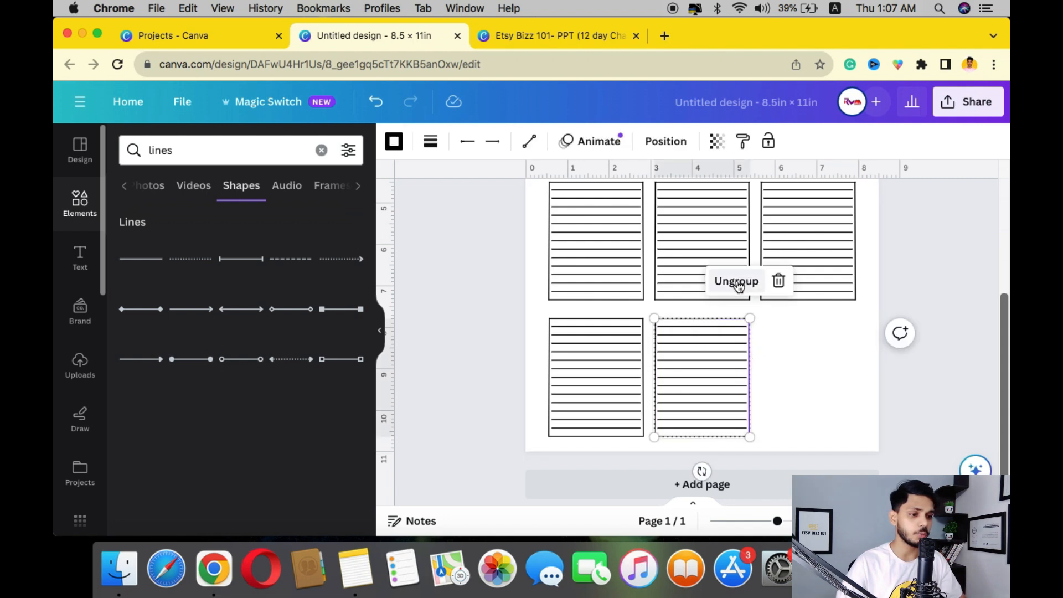
{"action": "left_click", "coordinate": [738, 282]}
{"action": "left_click", "coordinate": [755, 363]}
{"action": "left_click", "coordinate": [749, 360]}
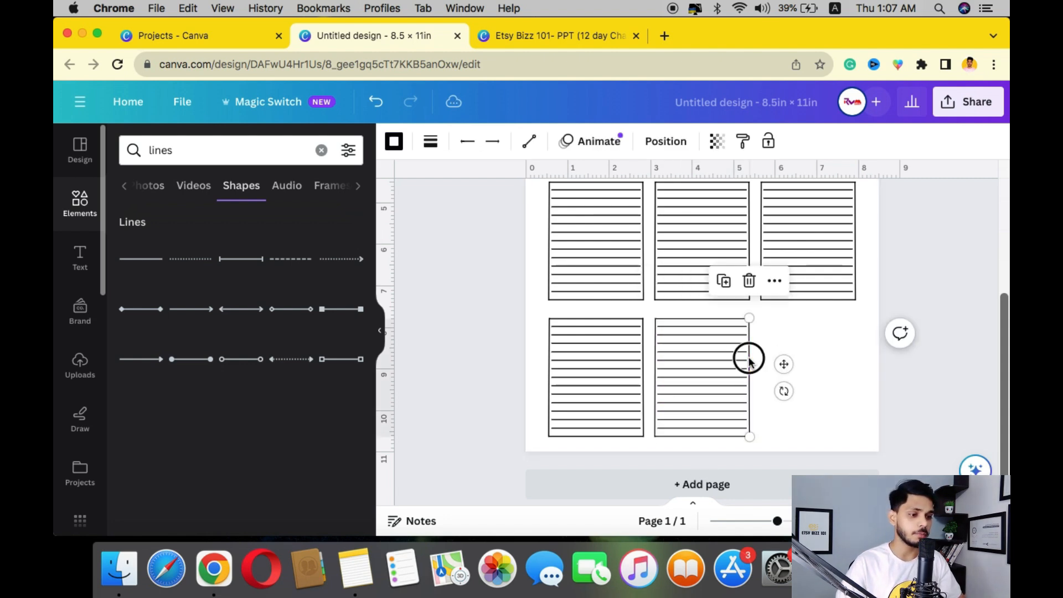
{"action": "left_click_drag", "start_coordinate": [749, 360], "coordinate": [856, 358]}
{"action": "left_click", "coordinate": [926, 366]}
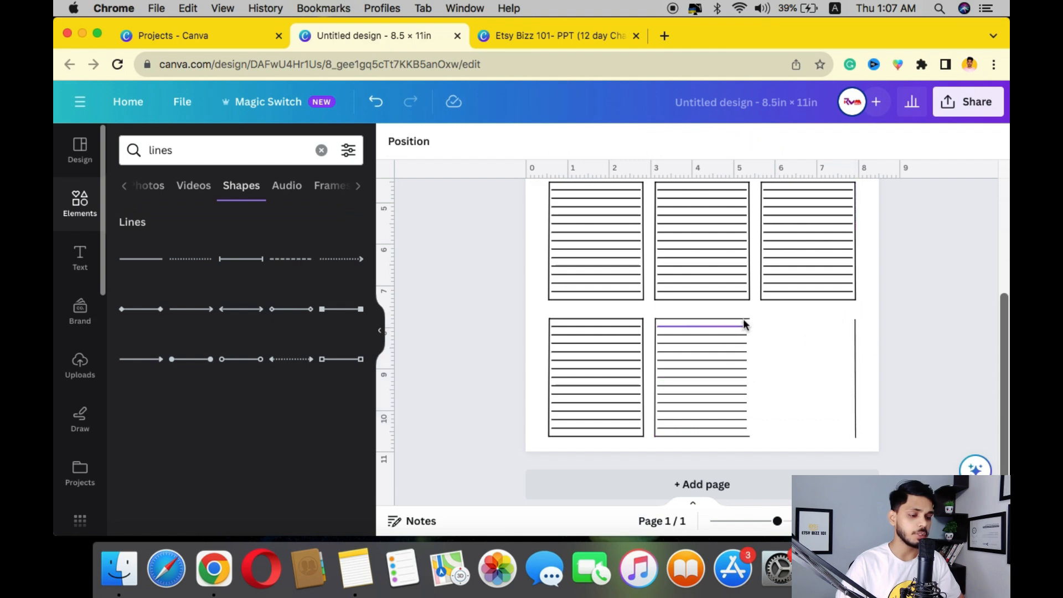
- Extend the ungrouped box's top line to meet the relocated right line at the corner
{"action": "scroll", "coordinate": [744, 324], "scroll_direction": "up", "scroll_amount": 3}
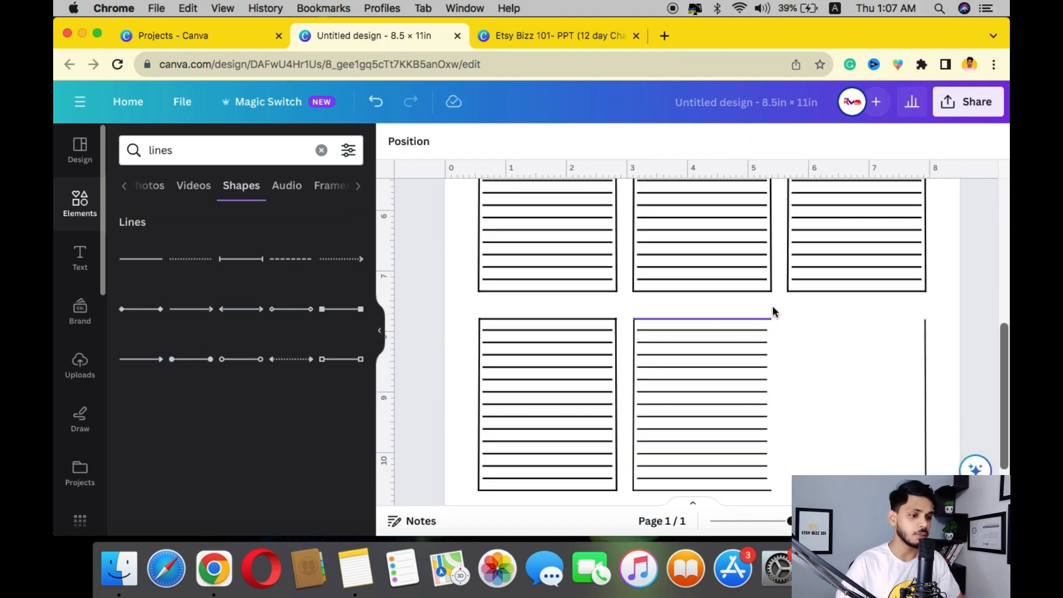
{"action": "left_click", "coordinate": [770, 321]}
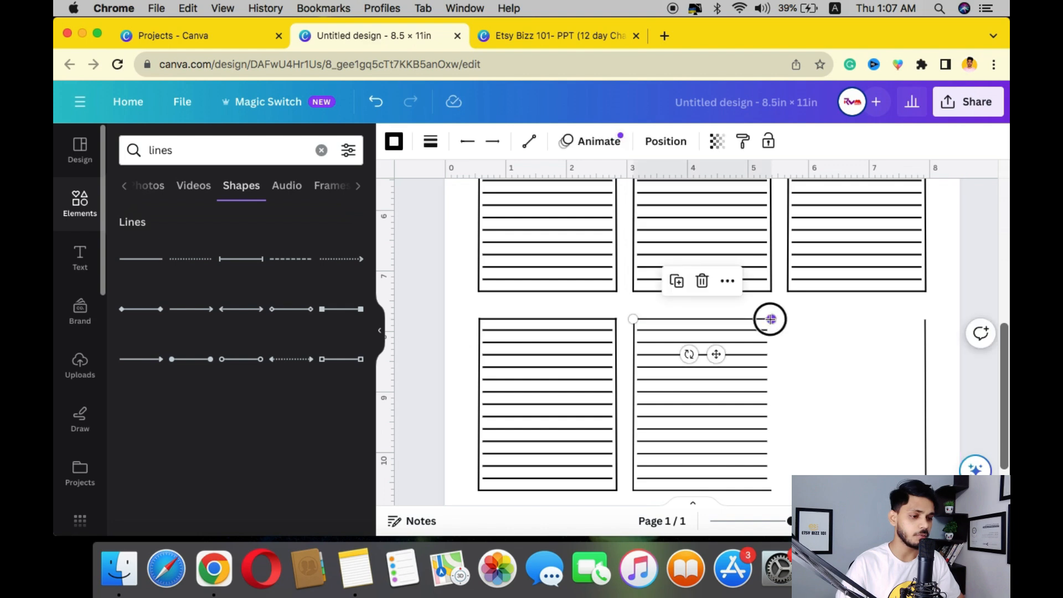
{"action": "left_click_drag", "start_coordinate": [770, 320], "coordinate": [925, 320]}
- Stretch the first two ruled lines across the widened box and delete its other horizontal lines below them
{"action": "left_click", "coordinate": [762, 335]}
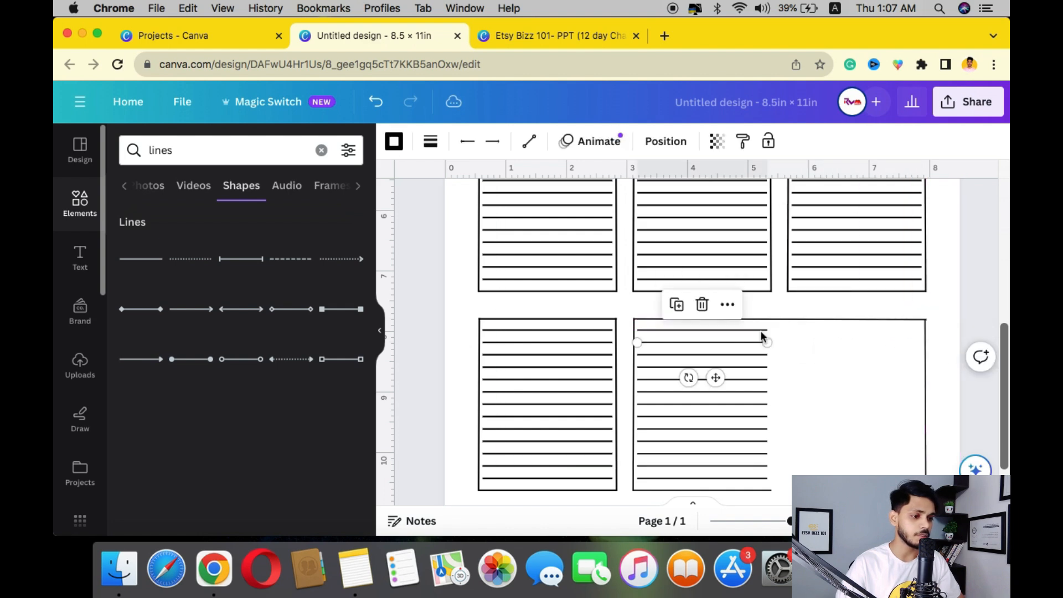
{"action": "left_click", "coordinate": [765, 331]}
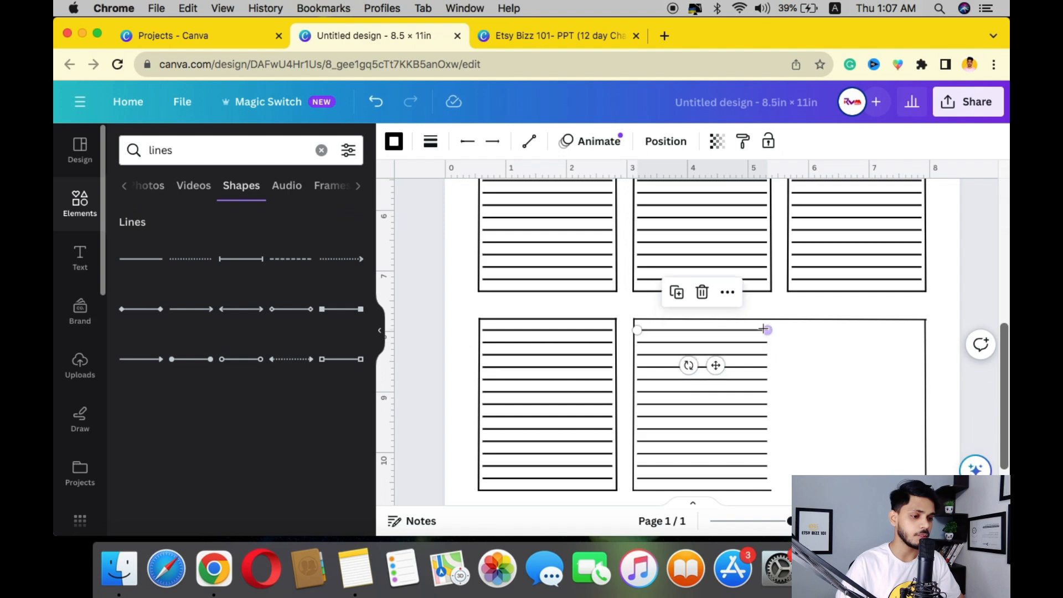
{"action": "left_click_drag", "start_coordinate": [770, 330], "coordinate": [840, 330]}
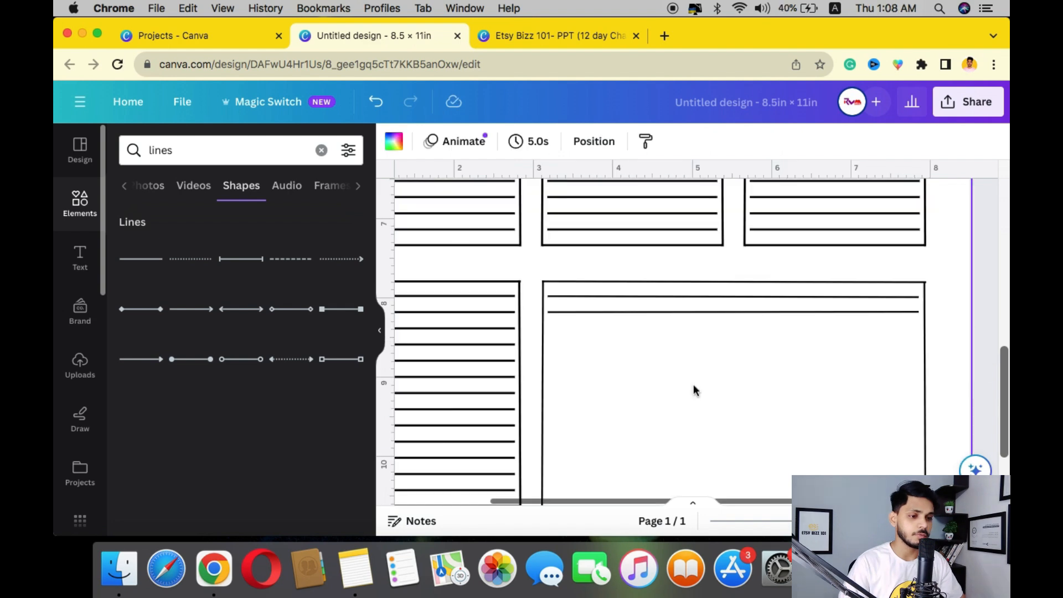
- Duplicate the pair of ruled lines repeatedly downward until fourteen evenly spaced lines fill the wide box
{"action": "scroll", "coordinate": [696, 391], "scroll_direction": "down", "scroll_amount": 1}
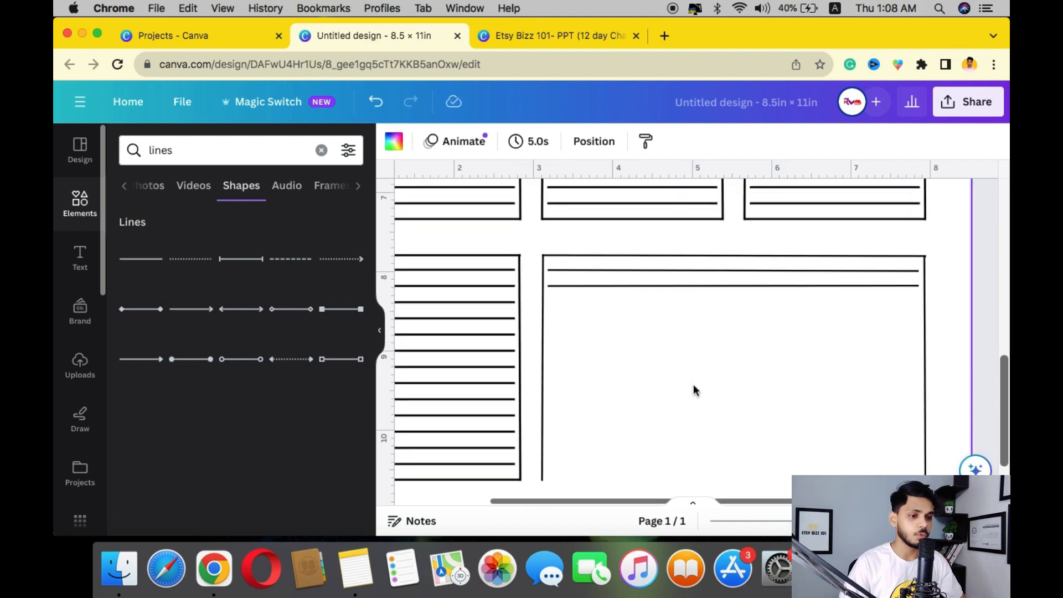
{"action": "left_click_drag", "start_coordinate": [726, 328], "coordinate": [722, 270]}
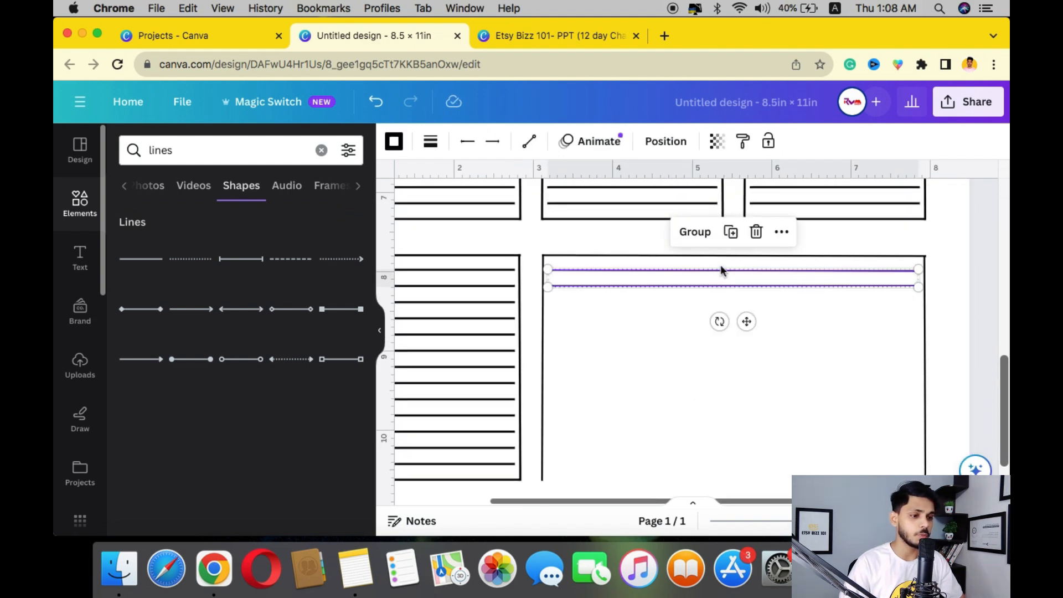
{"action": "left_click", "coordinate": [730, 233]}
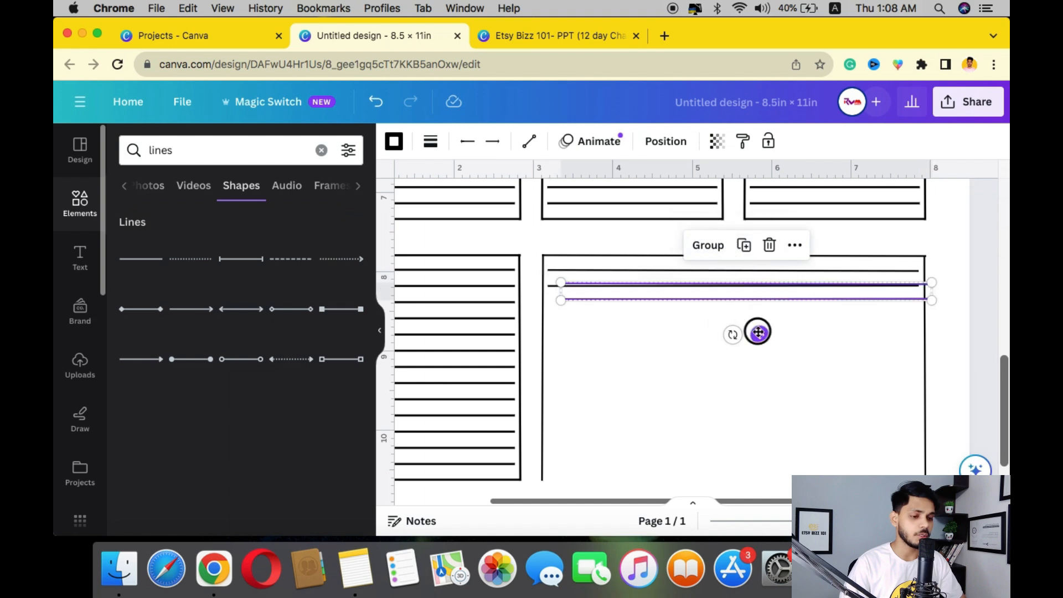
{"action": "left_click_drag", "start_coordinate": [757, 331], "coordinate": [745, 351]}
{"action": "left_click", "coordinate": [731, 263]}
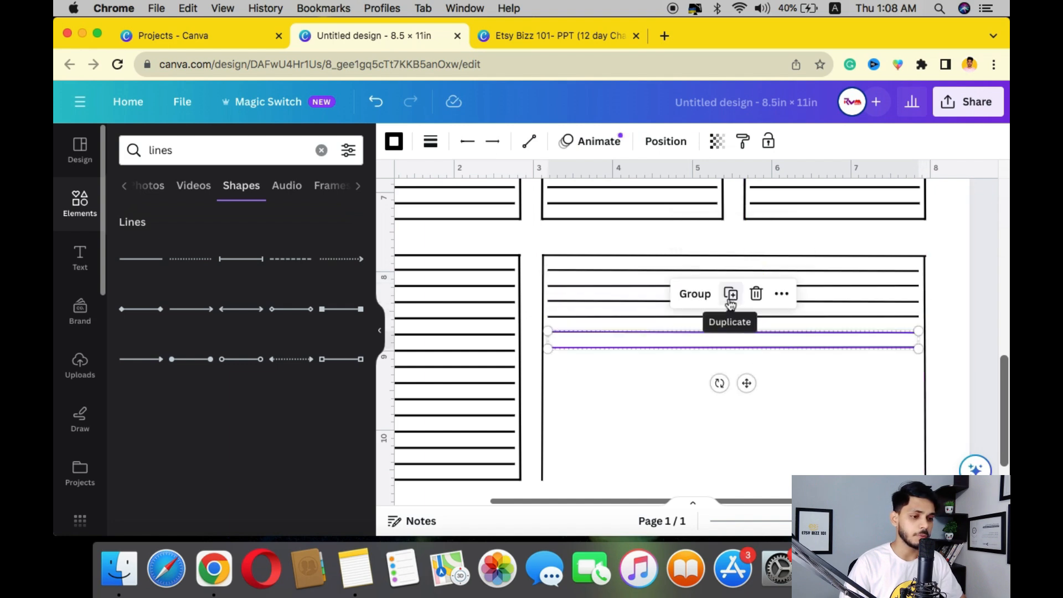
{"action": "left_click", "coordinate": [732, 292]}
{"action": "left_click", "coordinate": [730, 325]}
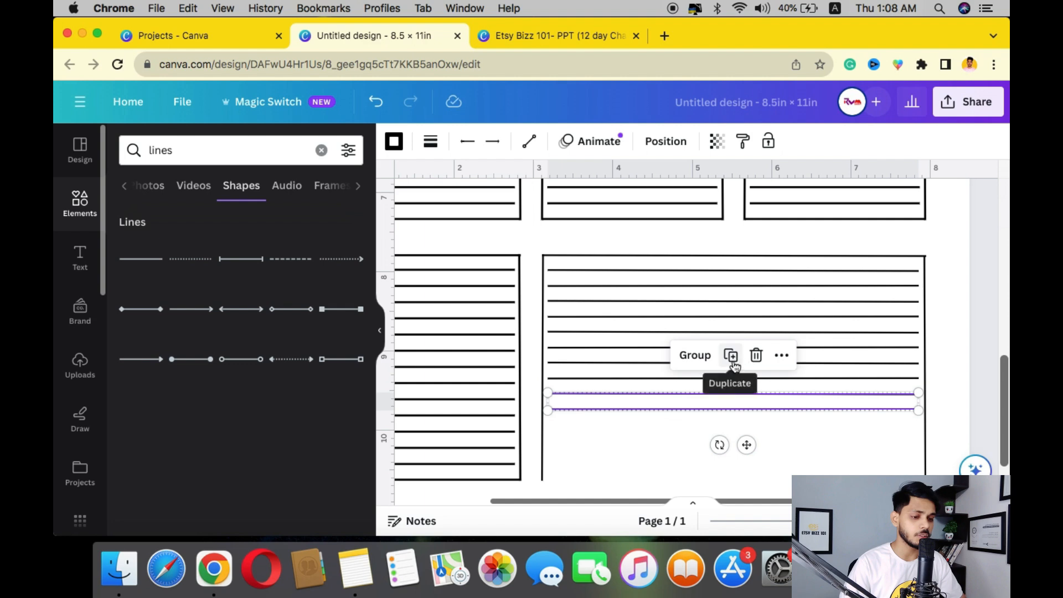
{"action": "left_click", "coordinate": [733, 356]}
{"action": "left_click", "coordinate": [731, 386]}
{"action": "scroll", "coordinate": [646, 423], "scroll_direction": "down", "scroll_amount": 2}
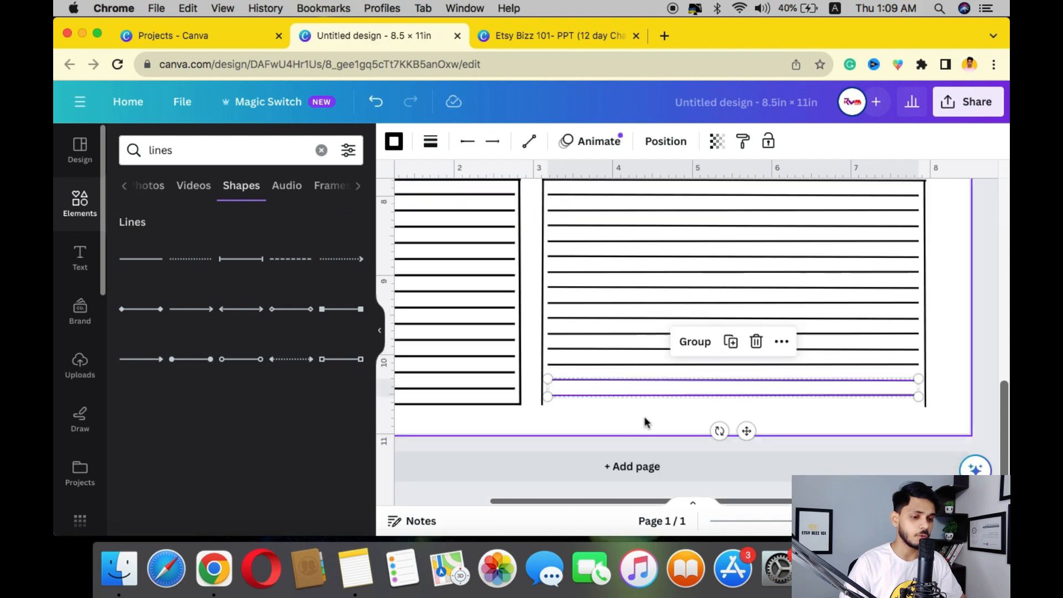
{"action": "left_click", "coordinate": [642, 423]}
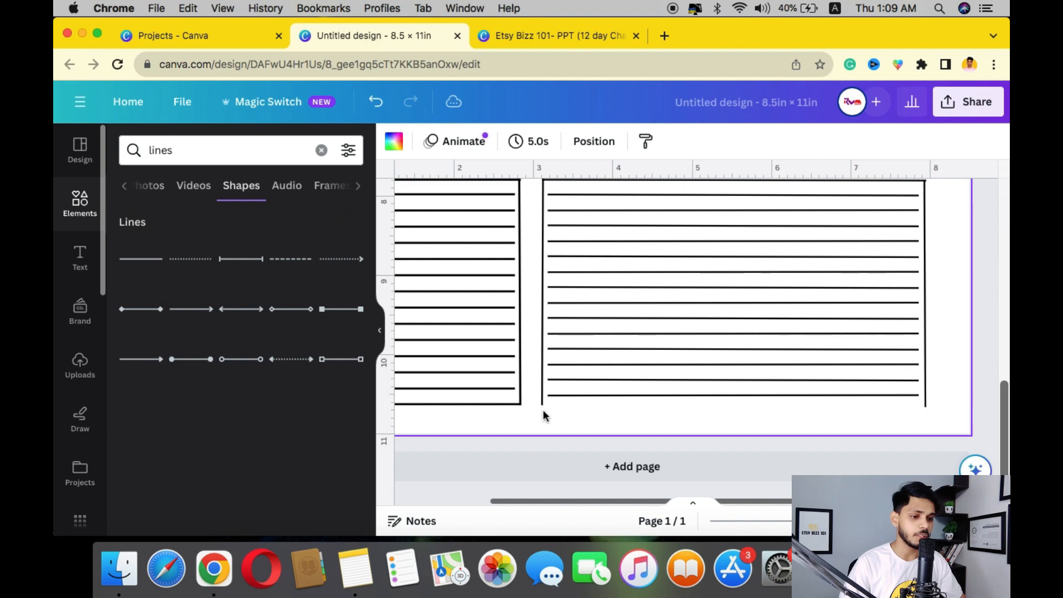
- Shorten the wide box's left and right vertical lines so they end level with its last ruled line
{"action": "left_click", "coordinate": [542, 403]}
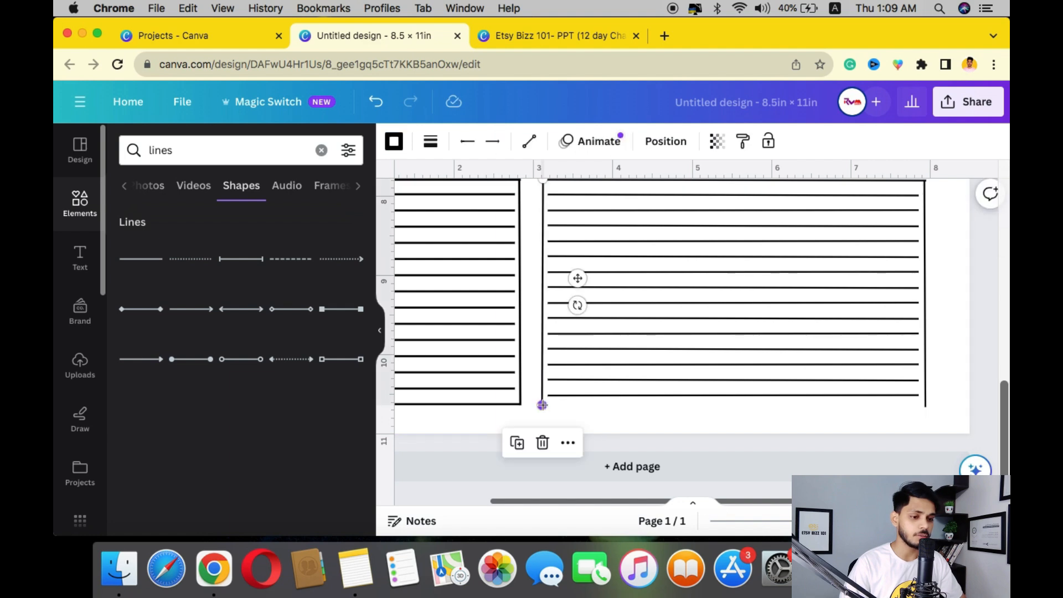
{"action": "left_click_drag", "start_coordinate": [542, 404], "coordinate": [542, 397]}
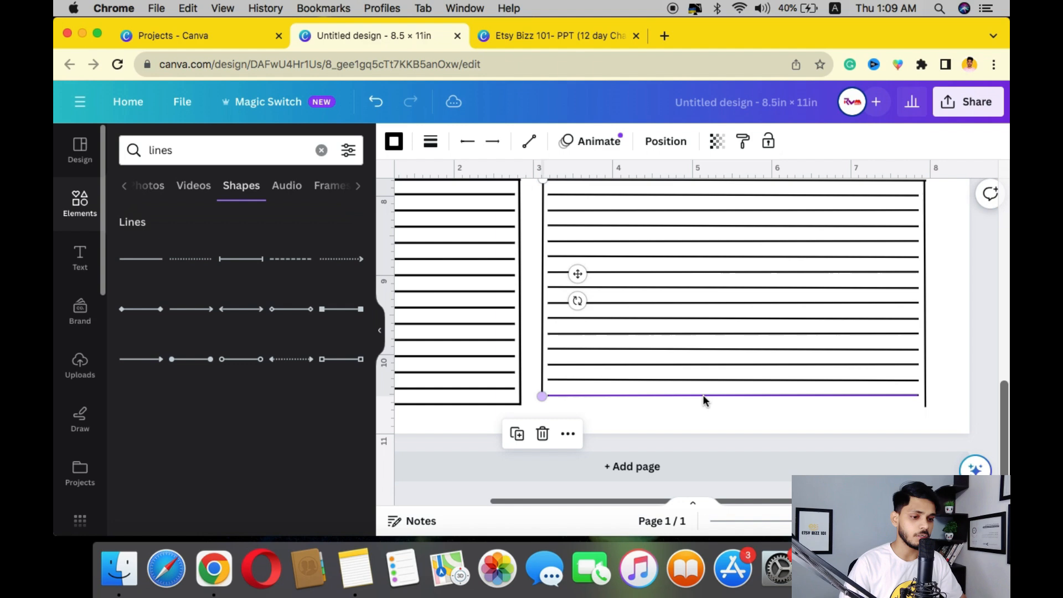
{"action": "left_click", "coordinate": [773, 411]}
{"action": "left_click", "coordinate": [927, 405]}
{"action": "left_click", "coordinate": [712, 422]}
{"action": "scroll", "coordinate": [712, 427], "scroll_direction": "up", "scroll_amount": 4}
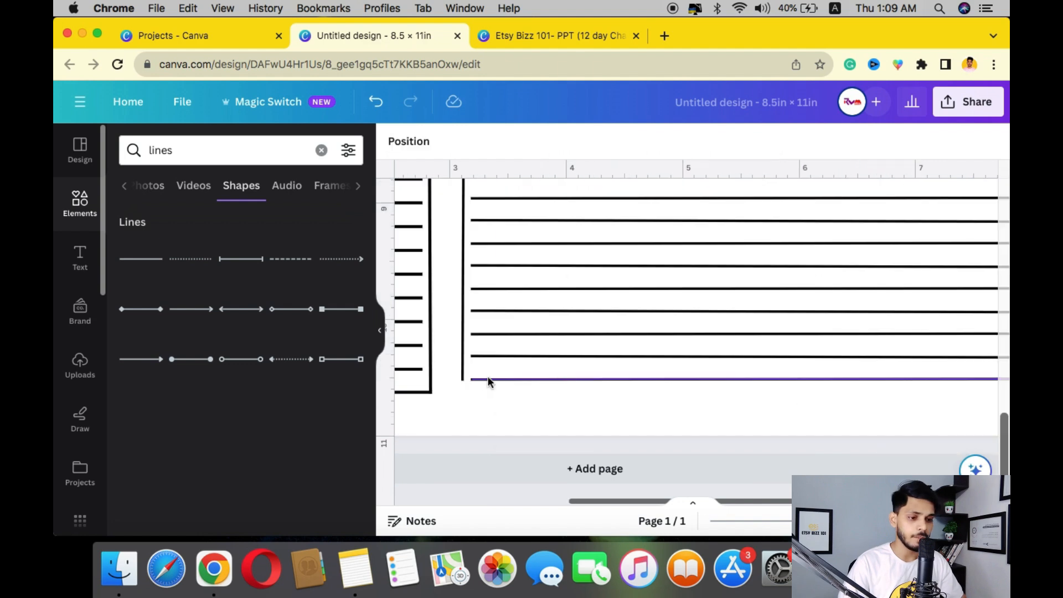
- Extend the last ruled line to both side lines as the wide box's bottom border, and stretch the whole box to the neighbouring box's height
{"action": "left_click", "coordinate": [476, 381]}
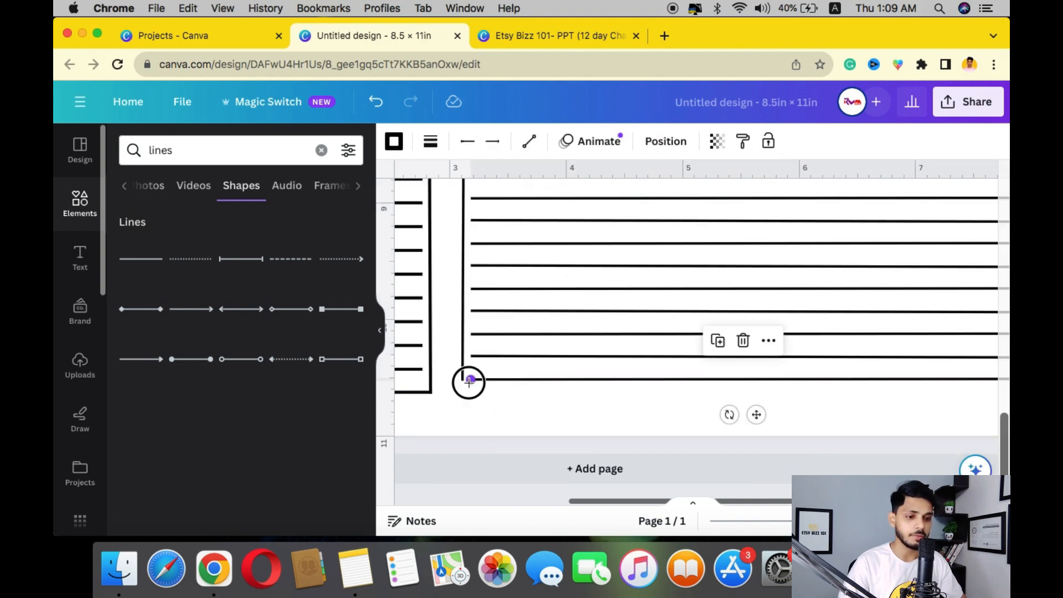
{"action": "scroll", "coordinate": [793, 406], "scroll_direction": "down", "scroll_amount": 10}
{"action": "left_click_drag", "start_coordinate": [643, 423], "coordinate": [890, 270]}
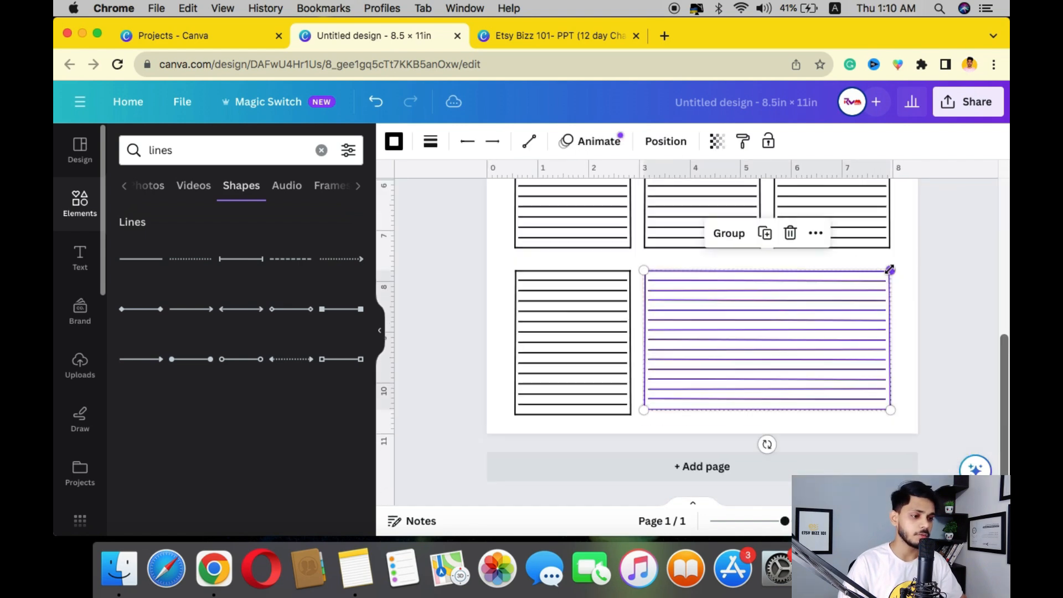
{"action": "left_click", "coordinate": [497, 309]}
{"action": "scroll", "coordinate": [497, 309], "scroll_direction": "down", "scroll_amount": 5}
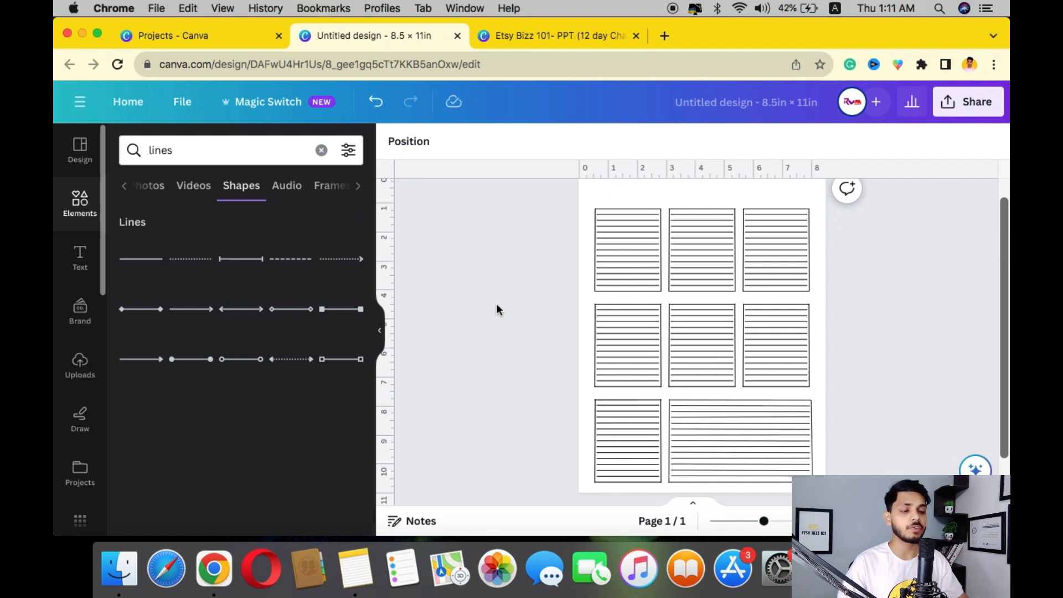
{"action": "scroll", "coordinate": [496, 305], "scroll_direction": "down", "scroll_amount": 3}
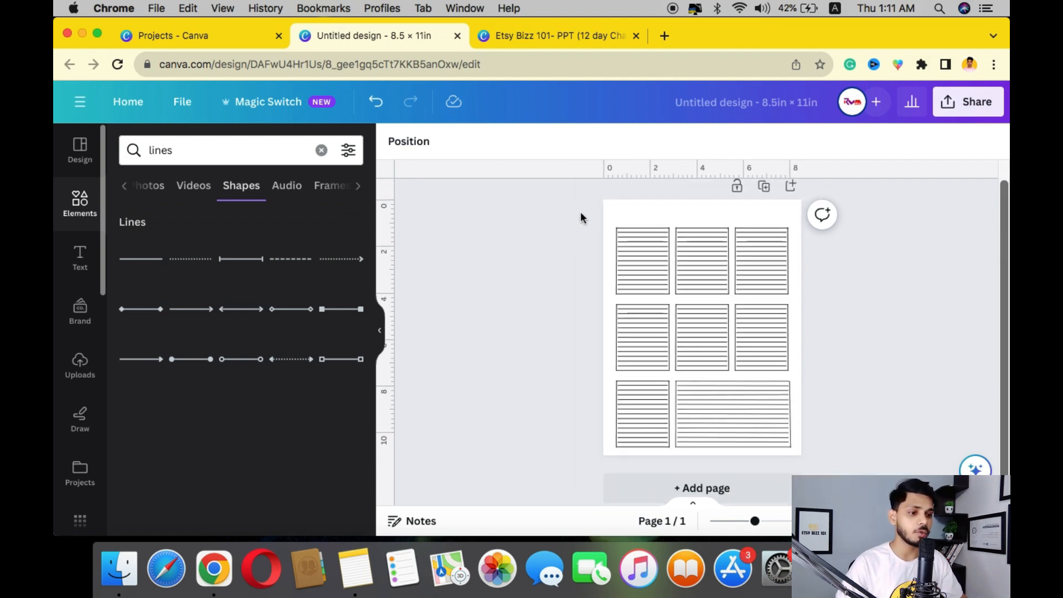
- Group all the planner boxes together and set the transparency of the whole grid to 40
{"action": "left_click_drag", "start_coordinate": [581, 218], "coordinate": [804, 452]}
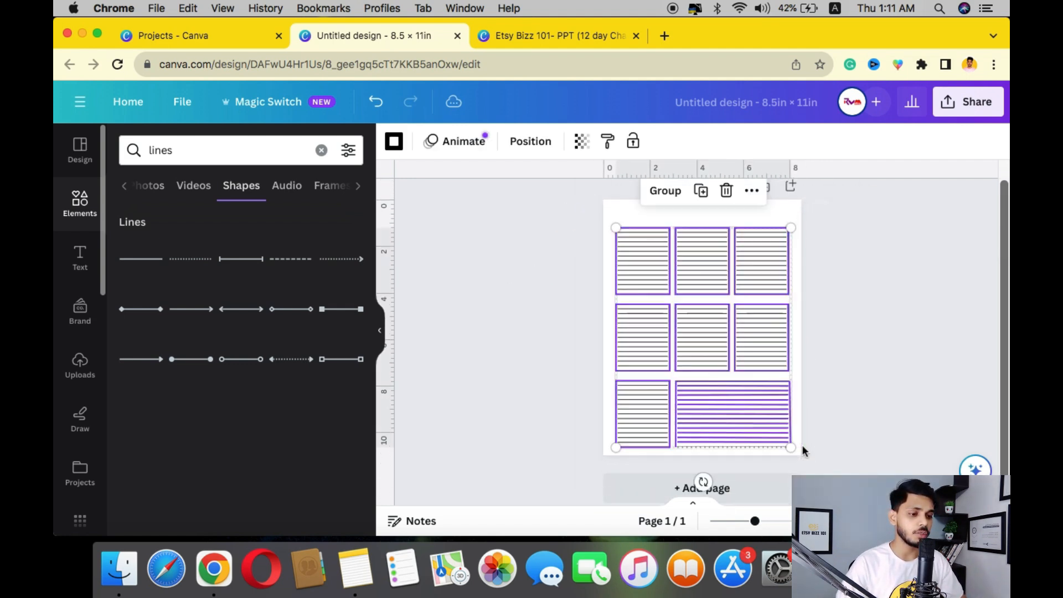
{"action": "left_click", "coordinate": [667, 191]}
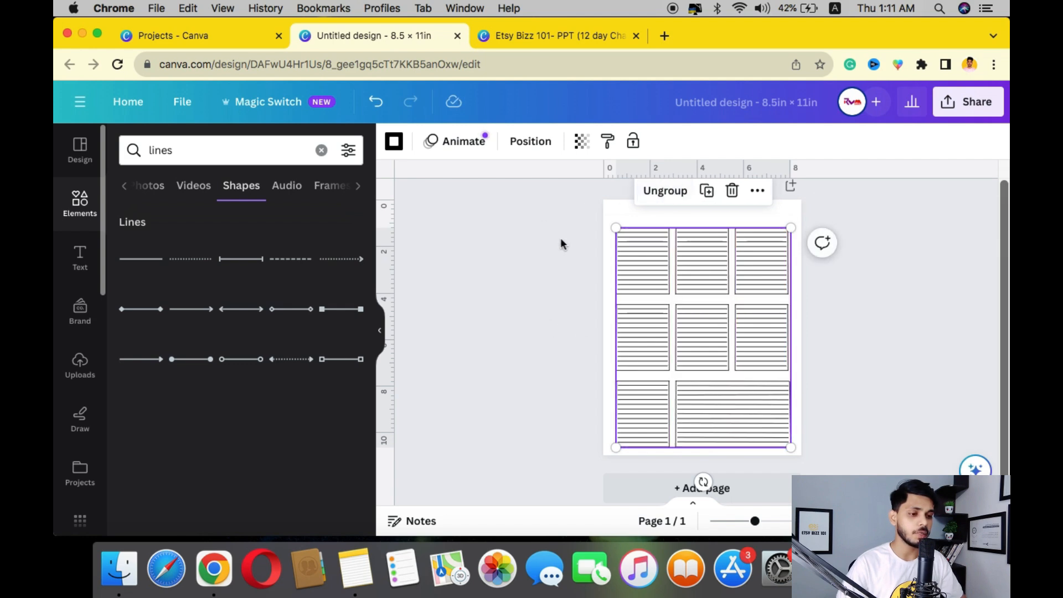
{"action": "left_click_drag", "start_coordinate": [571, 207], "coordinate": [819, 463]}
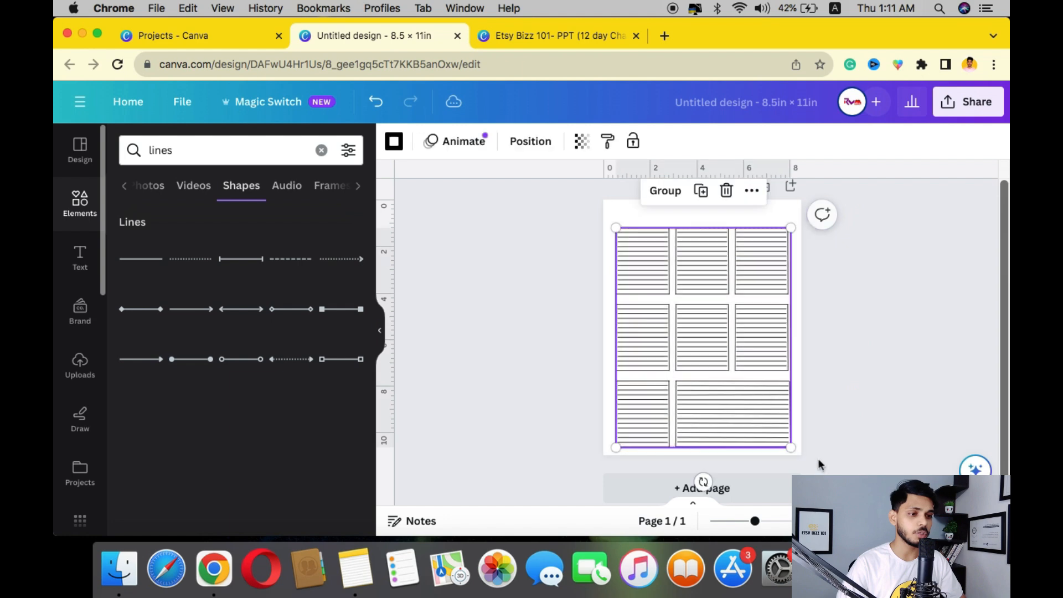
{"action": "left_click", "coordinate": [584, 145]}
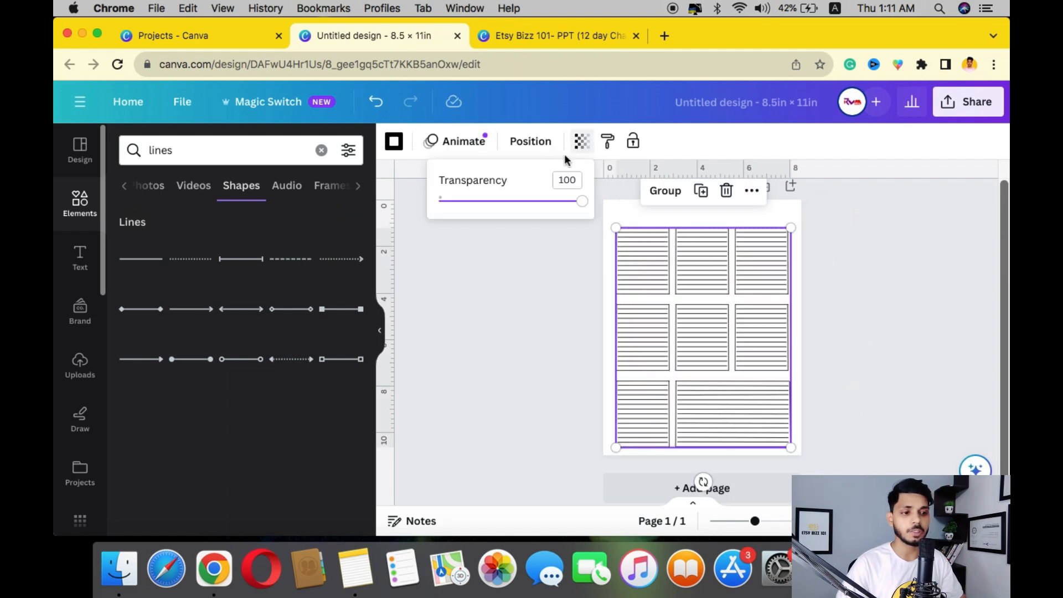
{"action": "left_click", "coordinate": [501, 205]}
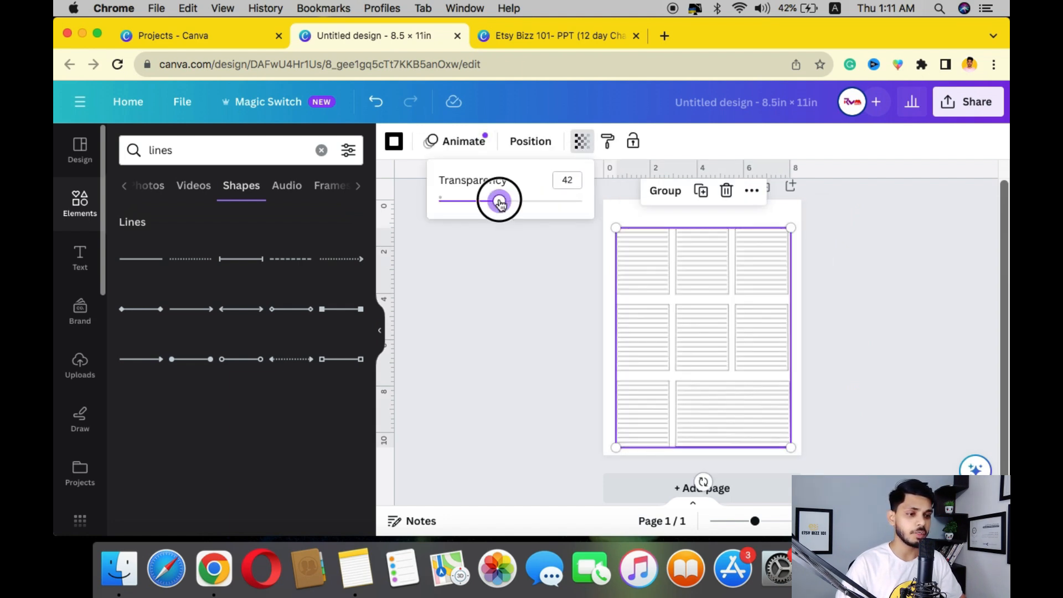
{"action": "left_click_drag", "start_coordinate": [503, 205], "coordinate": [820, 462]}
{"action": "left_click", "coordinate": [523, 287]}
{"action": "left_click", "coordinate": [581, 142]}
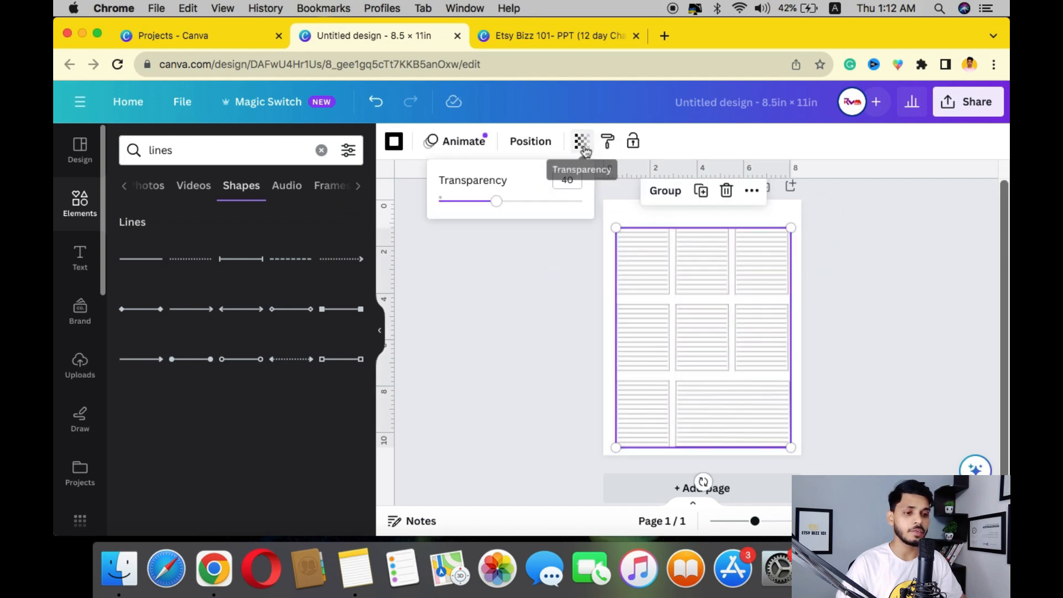
{"action": "left_click", "coordinate": [517, 284]}
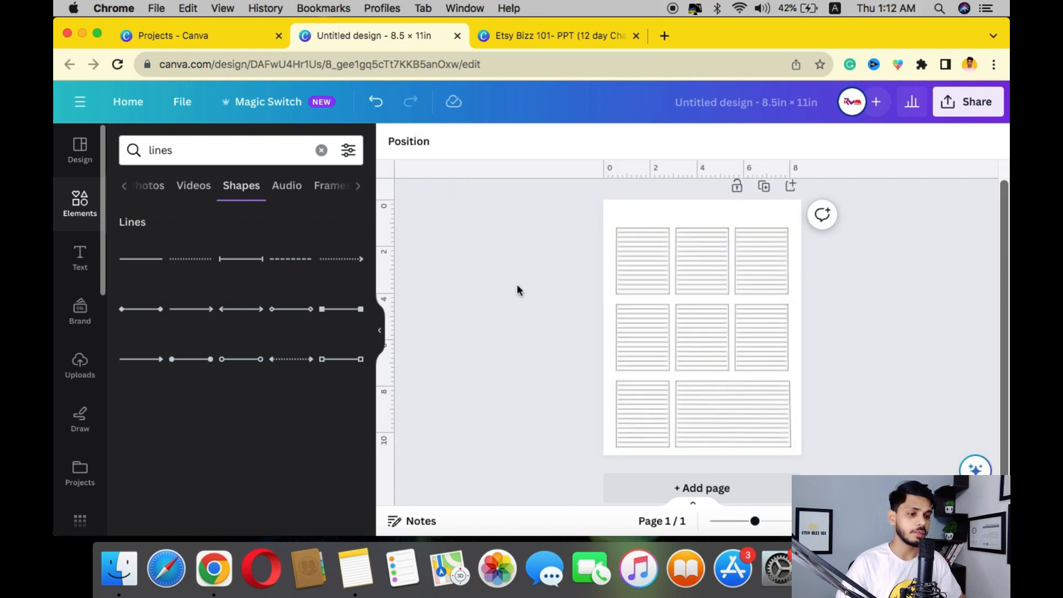
- Examine the softened grid and compare it with the Weekly Plan sample's title and day labels in the presentation design
{"action": "scroll", "coordinate": [517, 284], "scroll_direction": "up", "scroll_amount": 3}
{"action": "scroll", "coordinate": [517, 284], "scroll_direction": "up", "scroll_amount": 4}
{"action": "scroll", "coordinate": [516, 285], "scroll_direction": "down", "scroll_amount": 5}
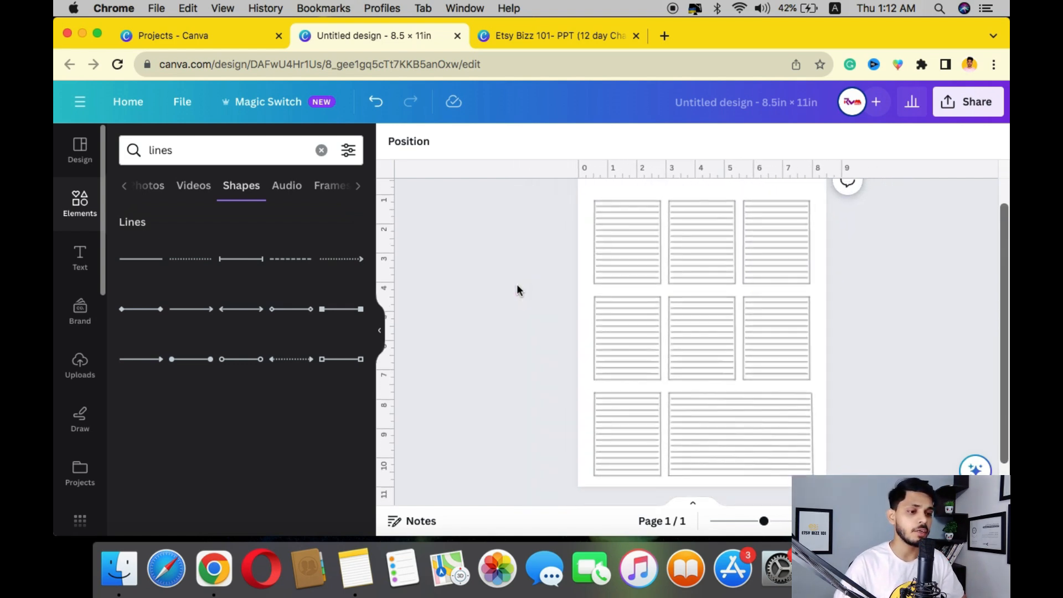
{"action": "scroll", "coordinate": [517, 287], "scroll_direction": "down", "scroll_amount": 3}
{"action": "scroll", "coordinate": [518, 287], "scroll_direction": "up", "scroll_amount": 3}
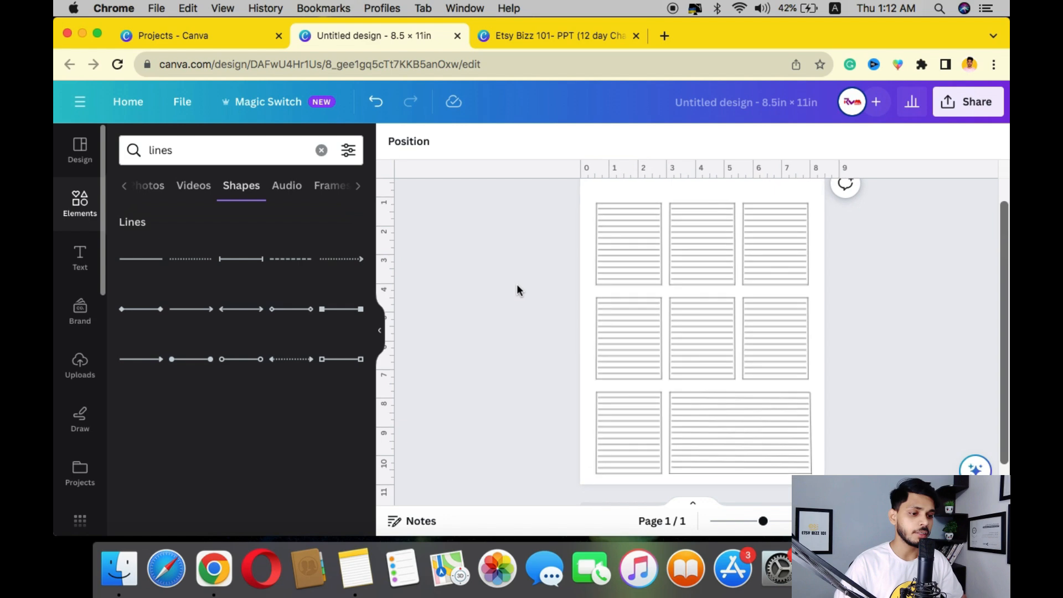
{"action": "left_click", "coordinate": [520, 37]}
{"action": "scroll", "coordinate": [662, 335], "scroll_direction": "up", "scroll_amount": 3}
{"action": "scroll", "coordinate": [660, 342], "scroll_direction": "up", "scroll_amount": 3}
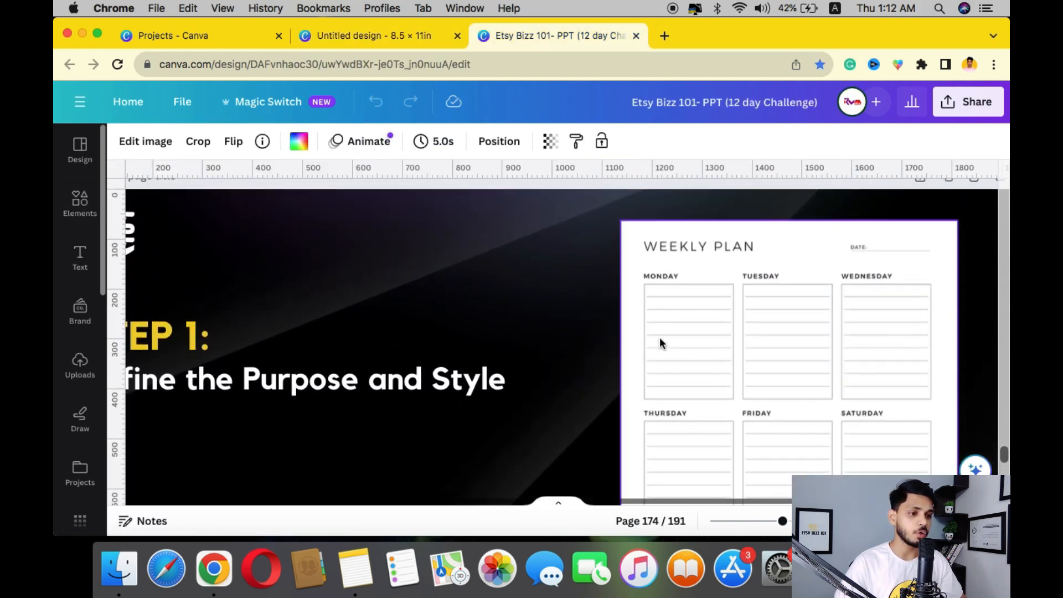
- Back in the planner design, add a subheading reading "Weekly Plans" above the grid, aligned with the grid's left edge
{"action": "left_click", "coordinate": [411, 34]}
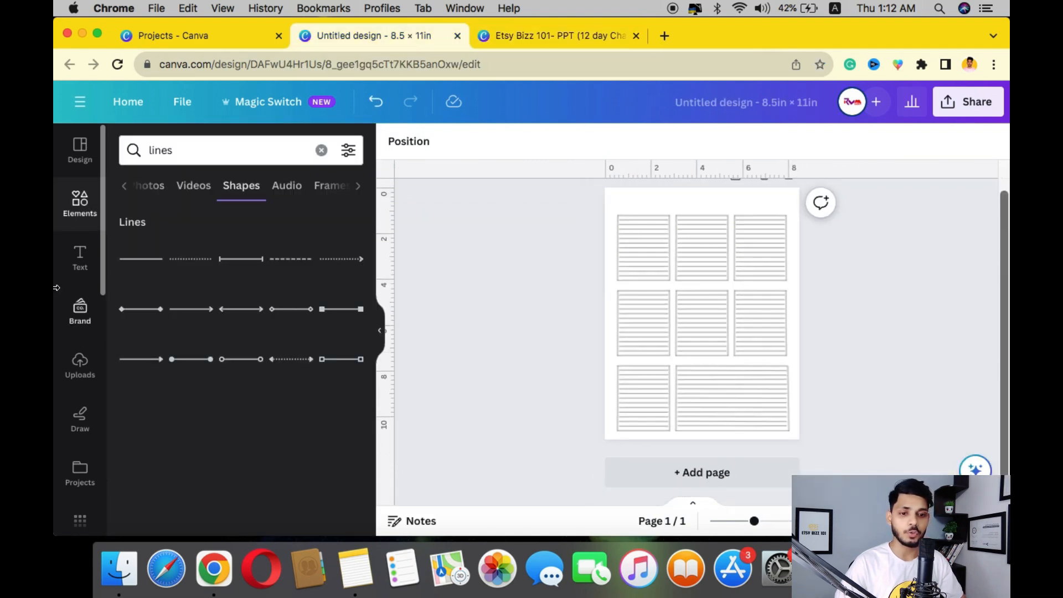
{"action": "left_click", "coordinate": [67, 271]}
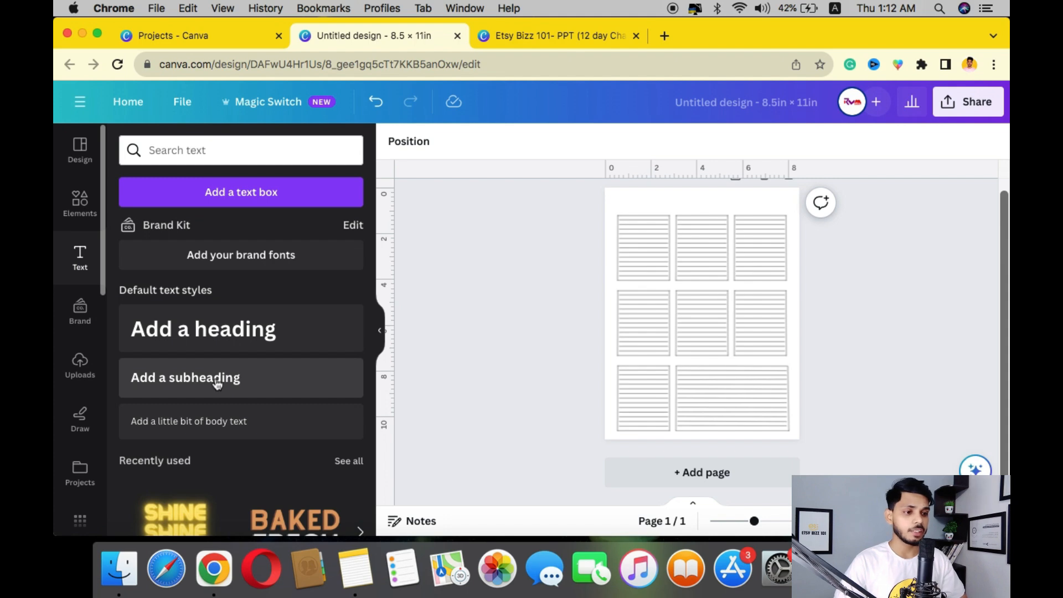
{"action": "left_click", "coordinate": [218, 384]}
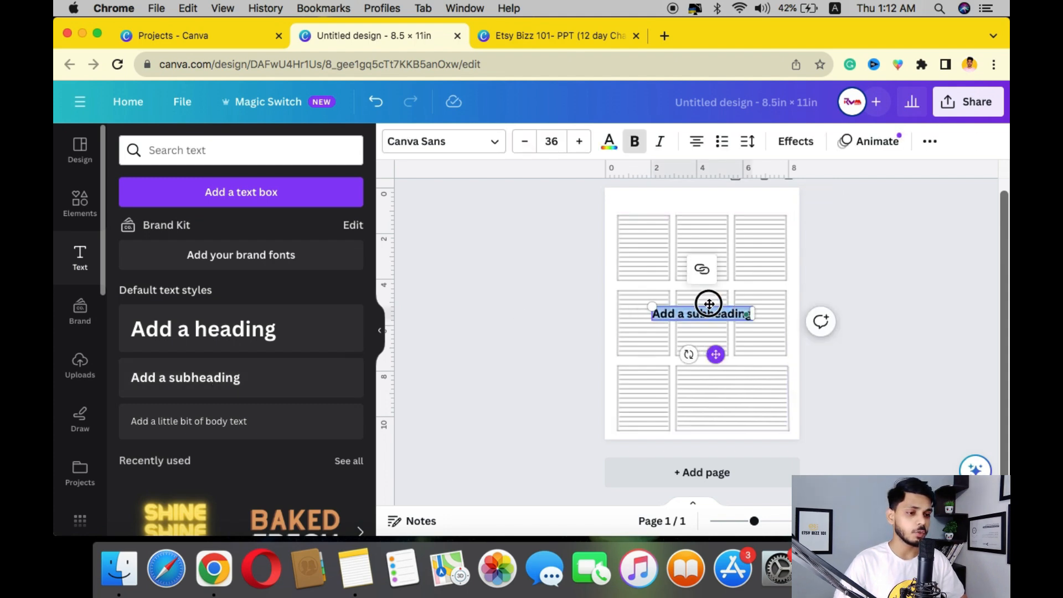
{"action": "left_click_drag", "start_coordinate": [709, 305], "coordinate": [681, 219]}
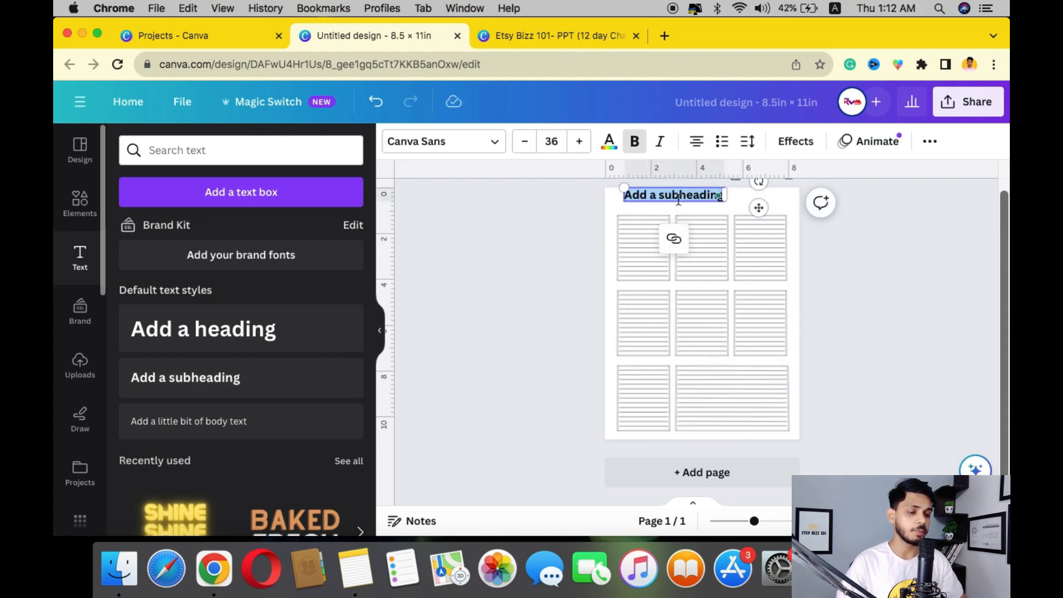
{"action": "type", "text": "Weekly Plans"}
{"action": "left_click", "coordinate": [577, 212]}
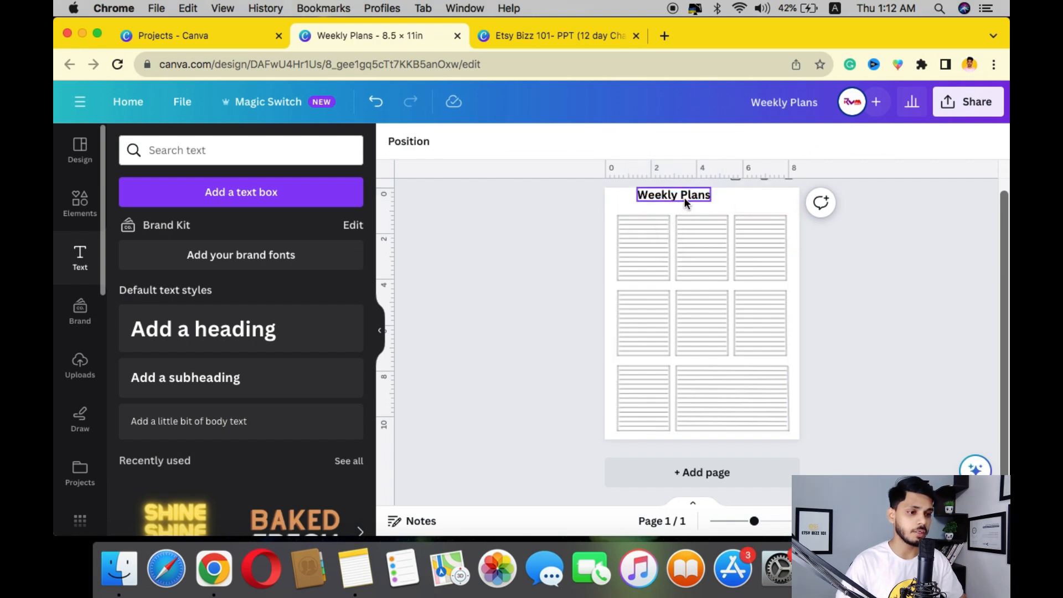
{"action": "left_click_drag", "start_coordinate": [684, 198], "coordinate": [666, 204]}
{"action": "left_click", "coordinate": [549, 229]}
- Change the title's font to Lexend Deca from the Corporate fonts and nudge the title slightly down
{"action": "left_click", "coordinate": [646, 202]}
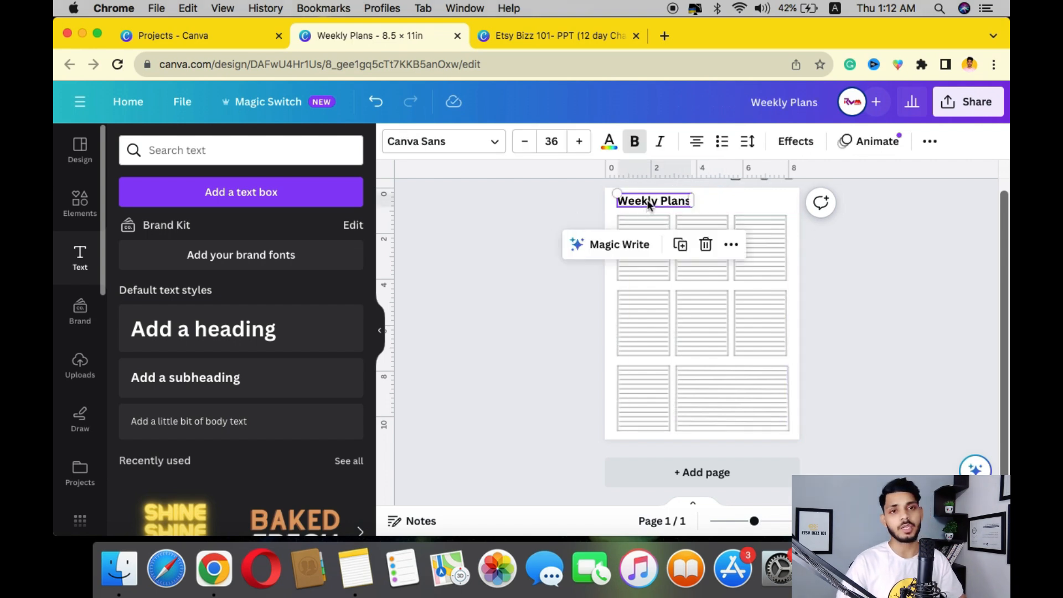
{"action": "left_click", "coordinate": [478, 141]}
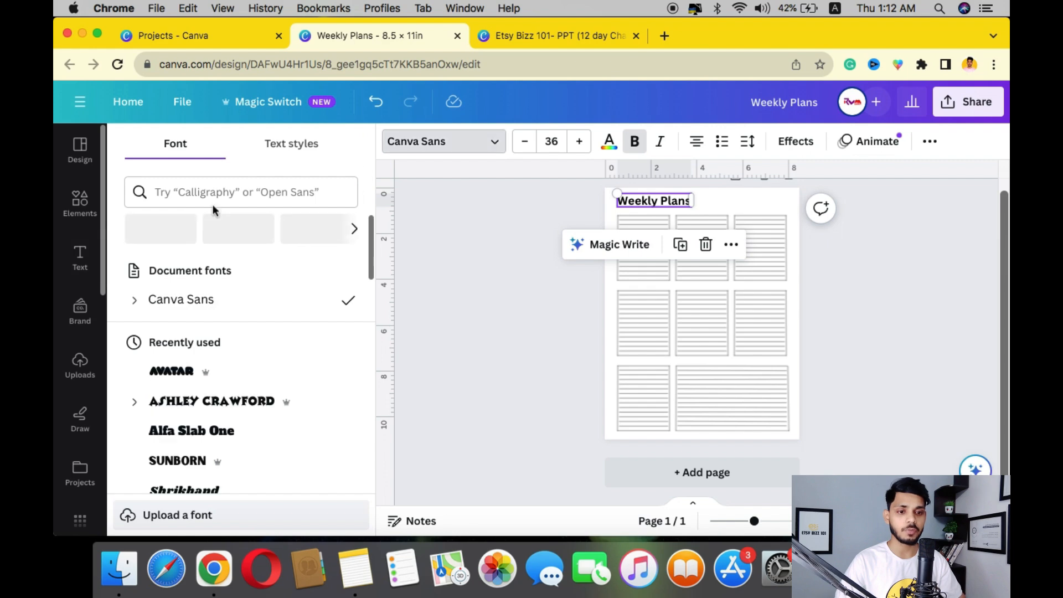
{"action": "left_click", "coordinate": [237, 230]}
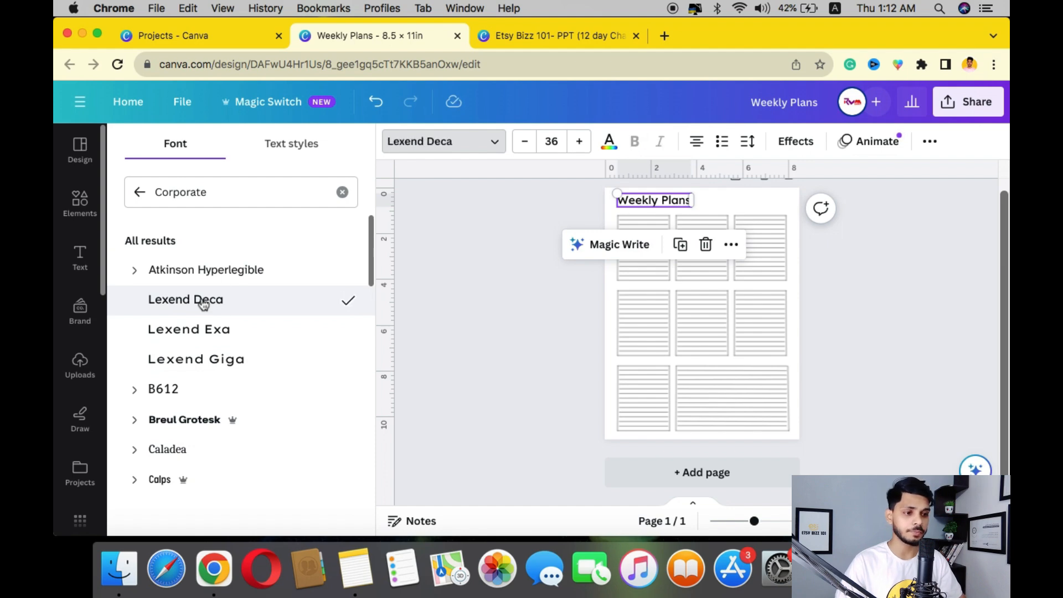
{"action": "left_click", "coordinate": [533, 270]}
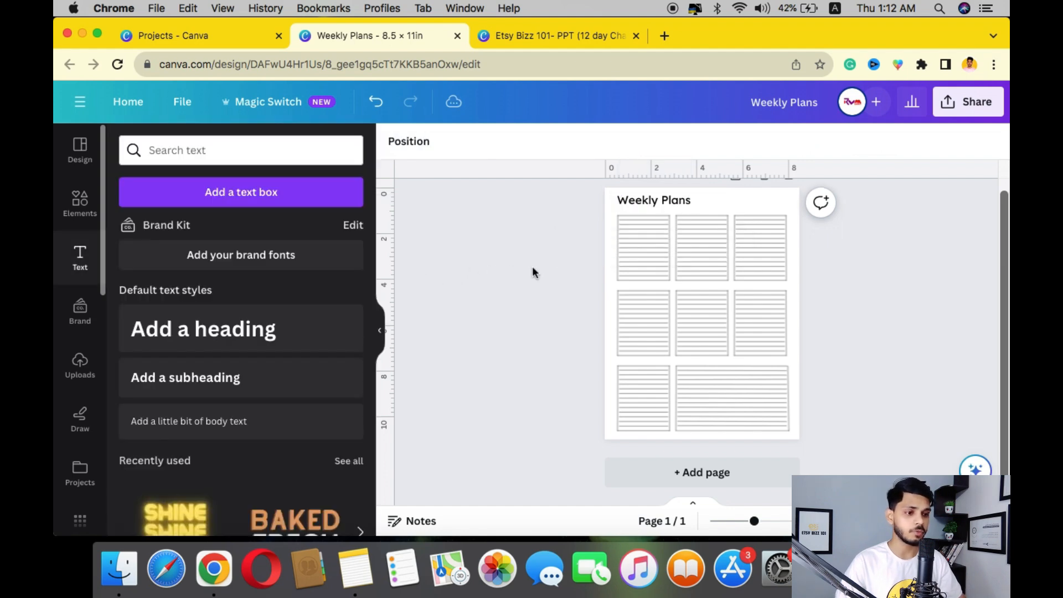
{"action": "left_click", "coordinate": [657, 201]}
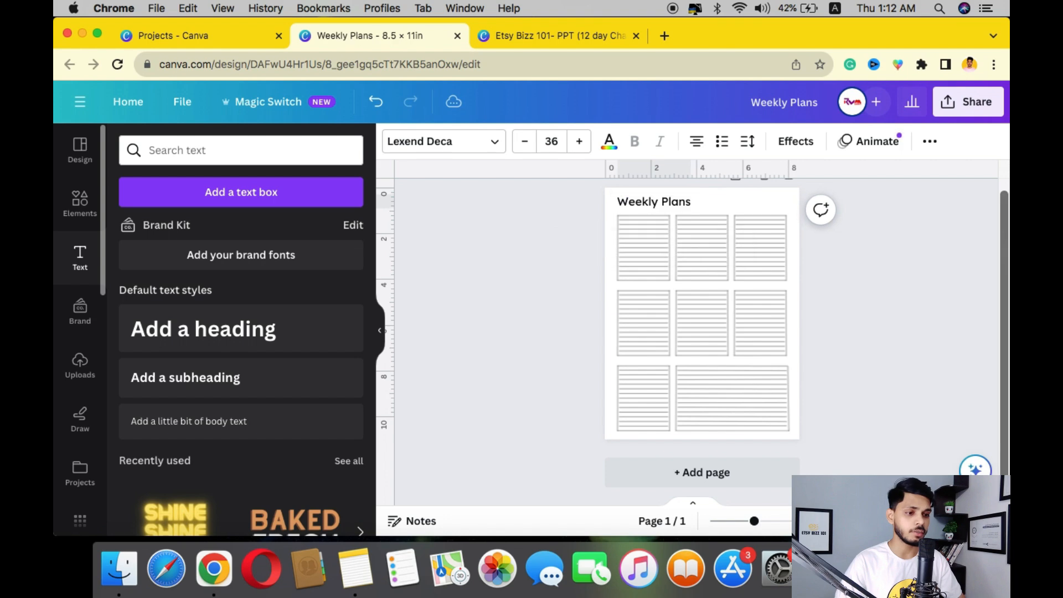
{"action": "left_click_drag", "start_coordinate": [657, 201], "coordinate": [658, 204]}
- Following the sample's heading, convert the "Weekly Plans" title to uppercase
{"action": "left_click", "coordinate": [555, 39]}
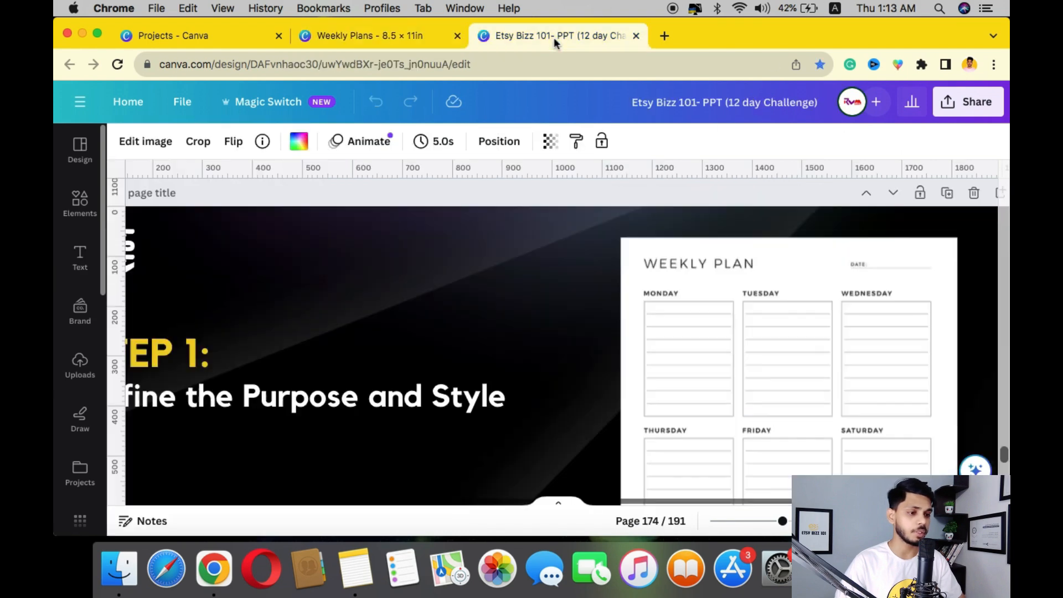
{"action": "left_click", "coordinate": [398, 34]}
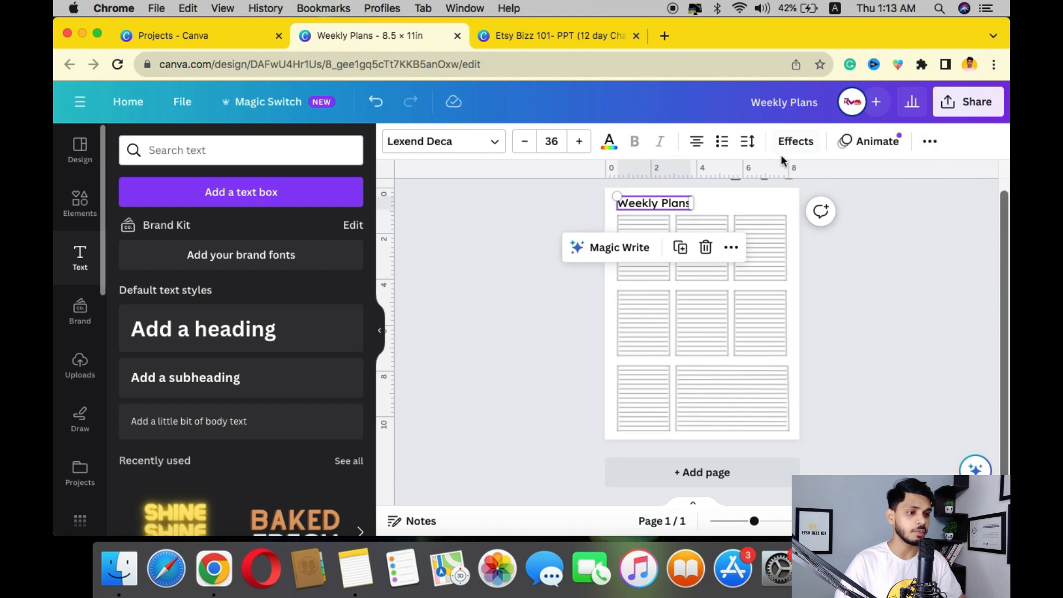
{"action": "left_click", "coordinate": [930, 143]}
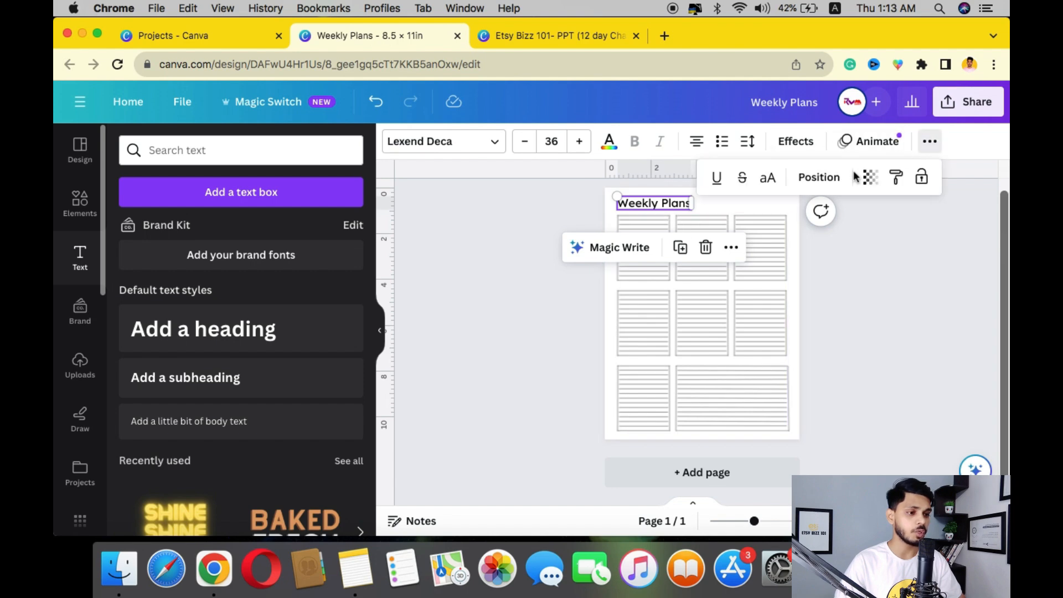
{"action": "left_click", "coordinate": [773, 184]}
{"action": "left_click", "coordinate": [866, 301]}
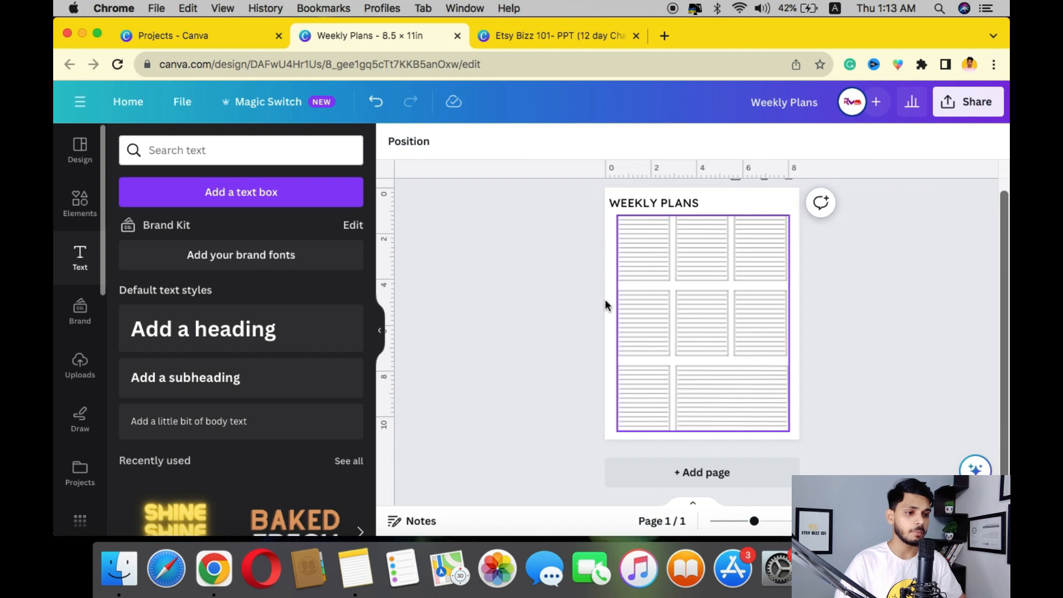
- Align the title with the grid's left edge and scale it down to a font size of 28.1
{"action": "scroll", "coordinate": [604, 299], "scroll_direction": "up", "scroll_amount": 5}
{"action": "scroll", "coordinate": [620, 277], "scroll_direction": "up", "scroll_amount": 1}
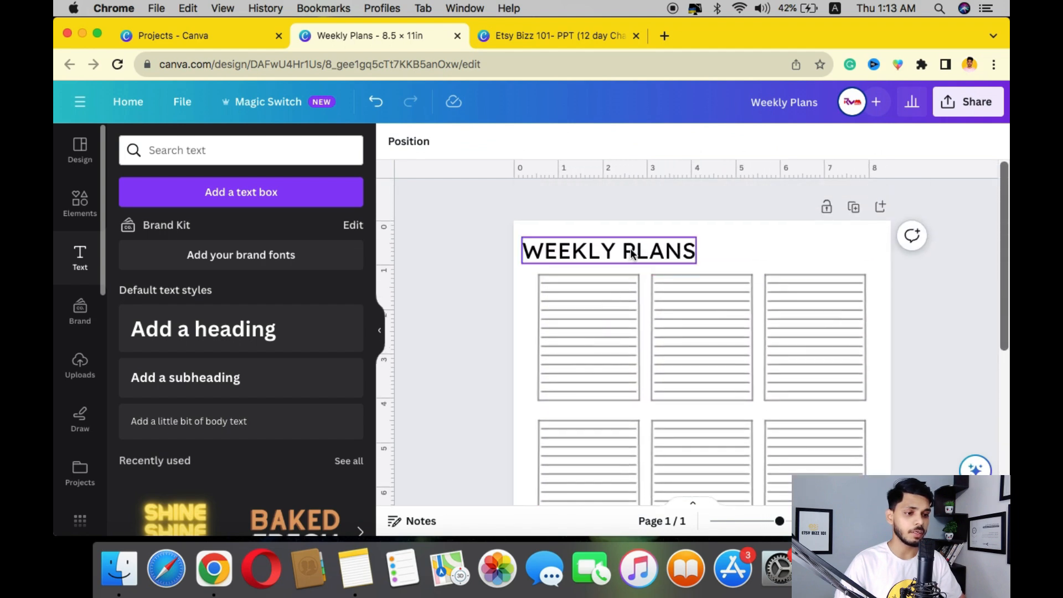
{"action": "left_click_drag", "start_coordinate": [631, 253], "coordinate": [646, 251]}
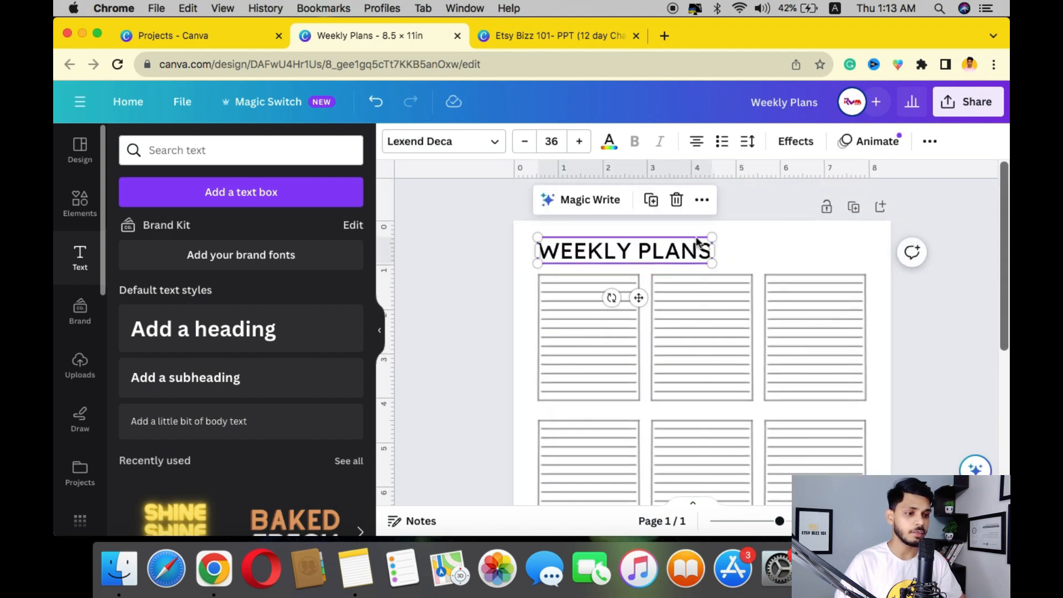
{"action": "left_click_drag", "start_coordinate": [710, 237], "coordinate": [647, 246]}
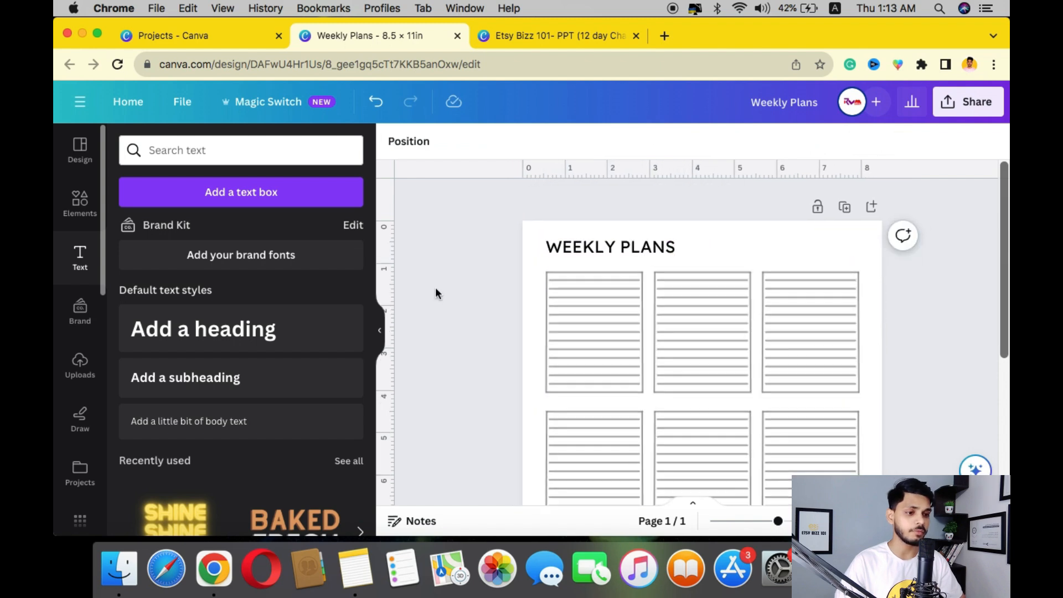
{"action": "scroll", "coordinate": [436, 288], "scroll_direction": "down", "scroll_amount": 2}
{"action": "left_click", "coordinate": [646, 247]}
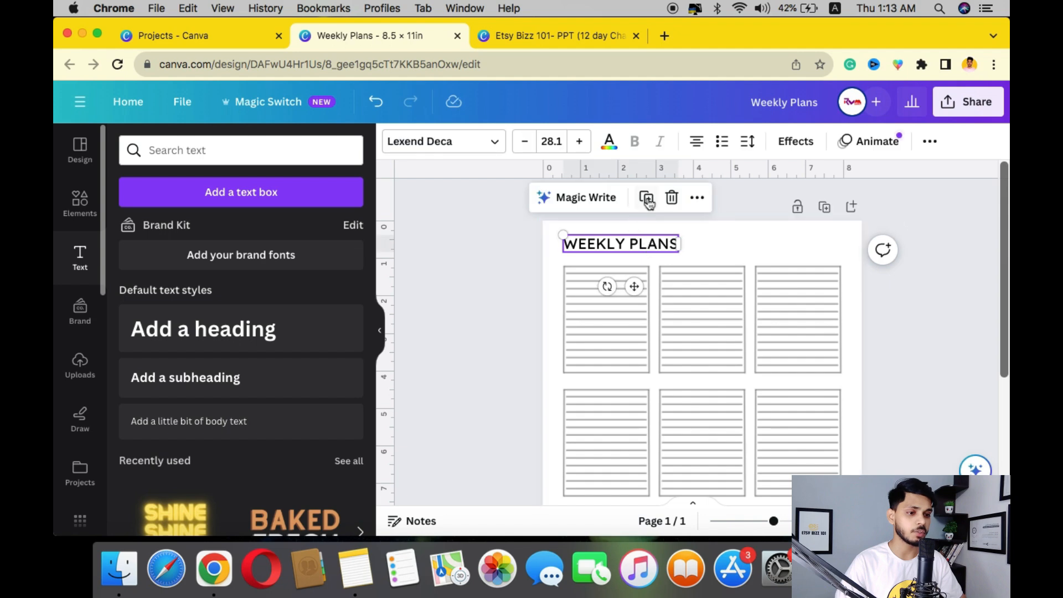
- Duplicate the title above the third column, reword the copy as "DATE:" and scale it down to a font size of 16.8
{"action": "left_click", "coordinate": [650, 201]}
{"action": "left_click_drag", "start_coordinate": [664, 249], "coordinate": [818, 250]}
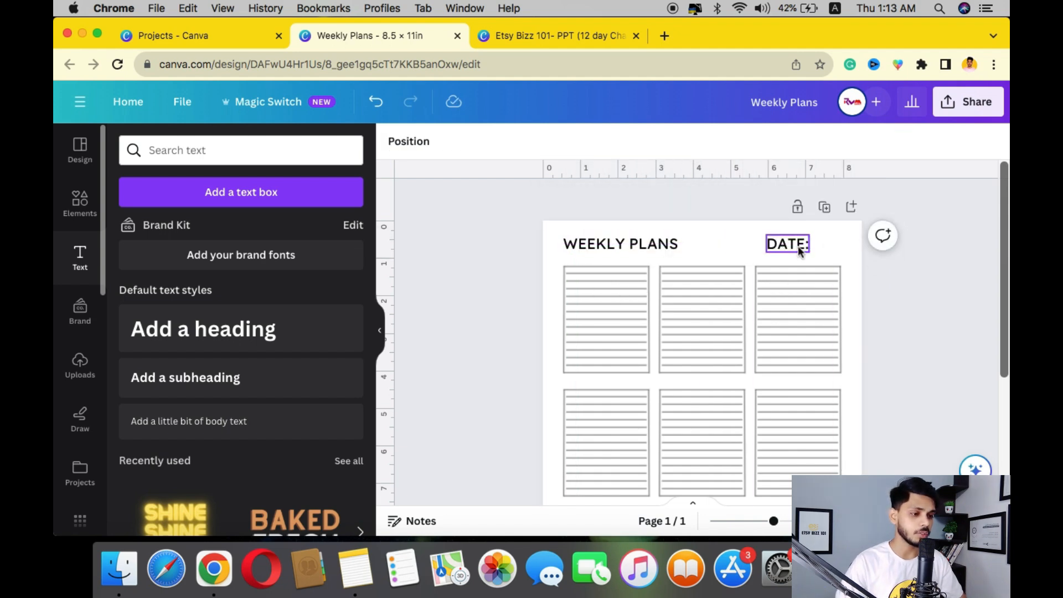
{"action": "scroll", "coordinate": [798, 246], "scroll_direction": "up", "scroll_amount": 5}
{"action": "left_click_drag", "start_coordinate": [881, 244], "coordinate": [834, 244]}
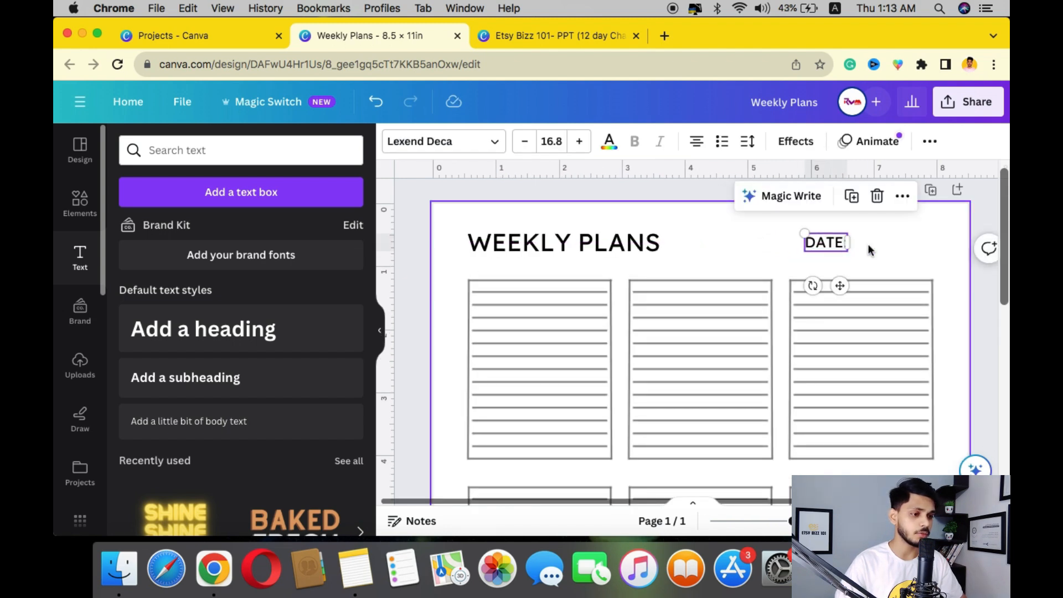
{"action": "left_click", "coordinate": [868, 245]}
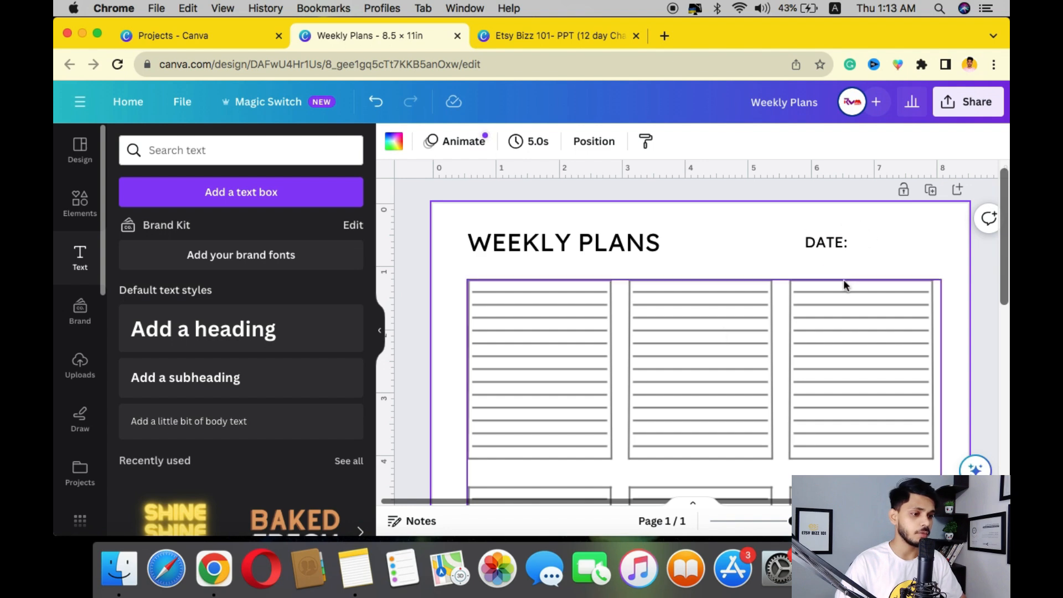
- Add a solid line just after the "DATE:" label, set its weight to 2 and rotate it to stand vertically
{"action": "left_click", "coordinate": [826, 291]}
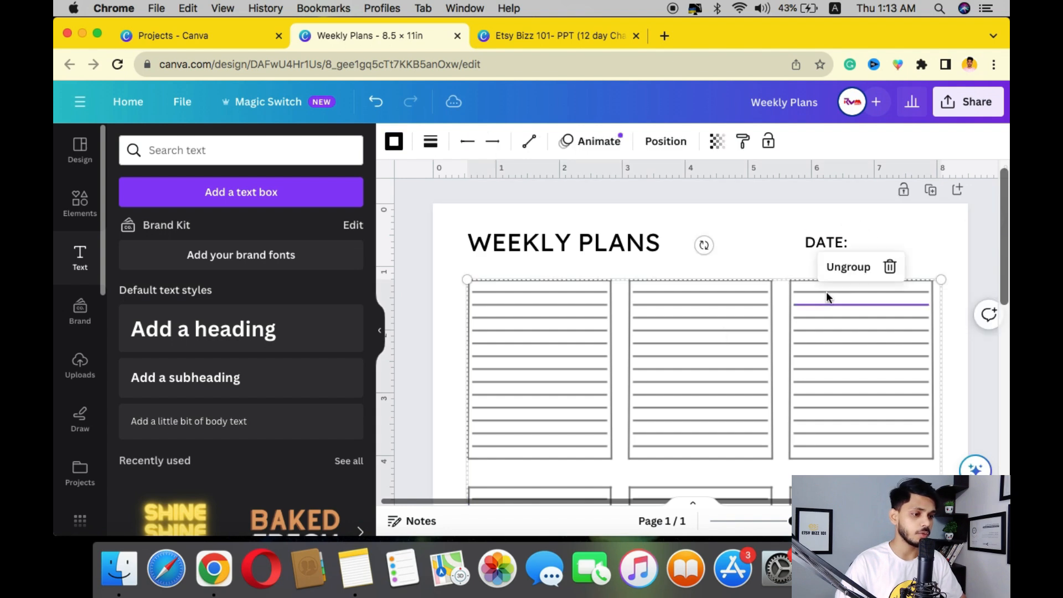
{"action": "left_click", "coordinate": [911, 224]}
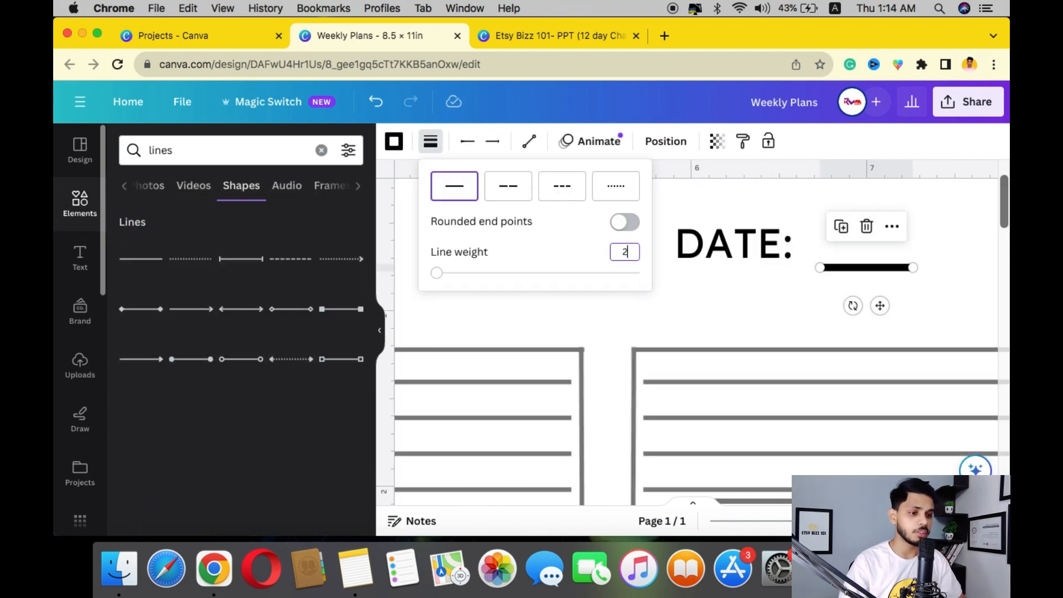
{"action": "left_click", "coordinate": [664, 294]}
{"action": "left_click", "coordinate": [877, 271]}
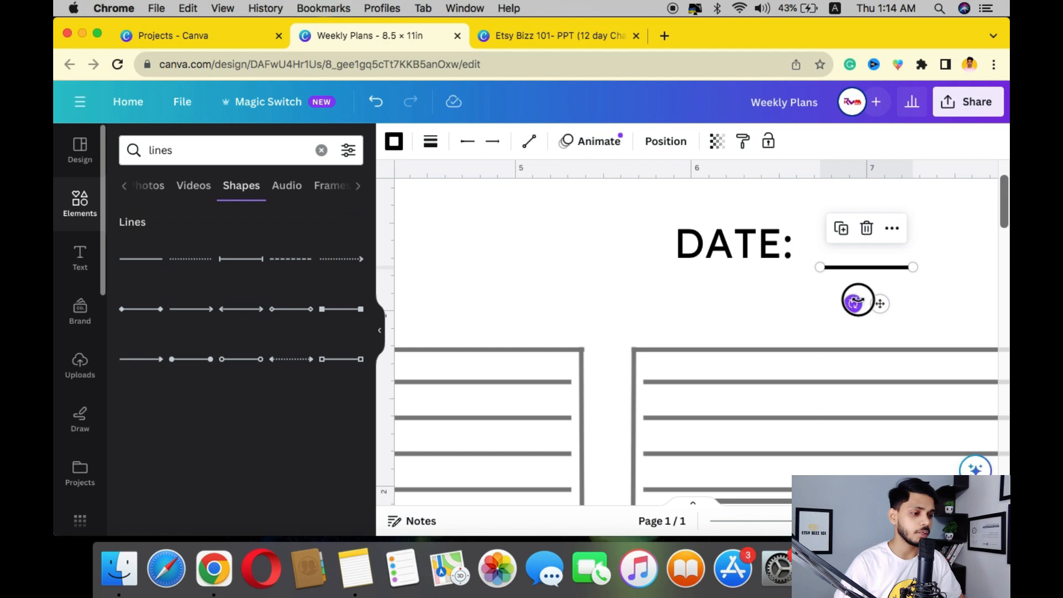
{"action": "left_click_drag", "start_coordinate": [854, 303], "coordinate": [901, 275]}
{"action": "left_click_drag", "start_coordinate": [900, 276], "coordinate": [892, 304]}
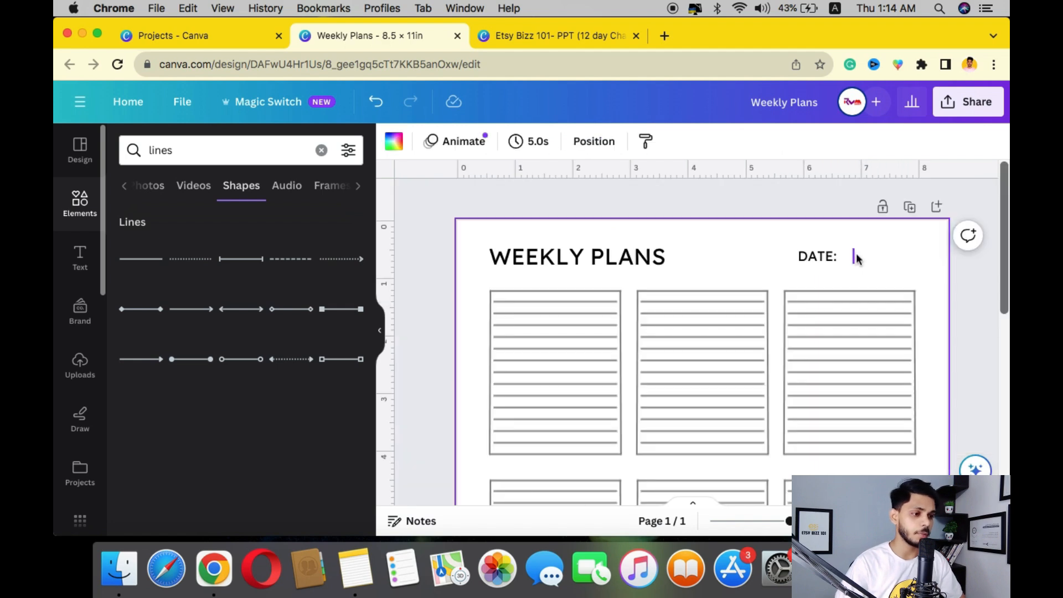
- Duplicate the vertical separator twice, spacing the three separators evenly in a row after "DATE:"
{"action": "left_click", "coordinate": [854, 256]}
{"action": "left_click", "coordinate": [828, 212]}
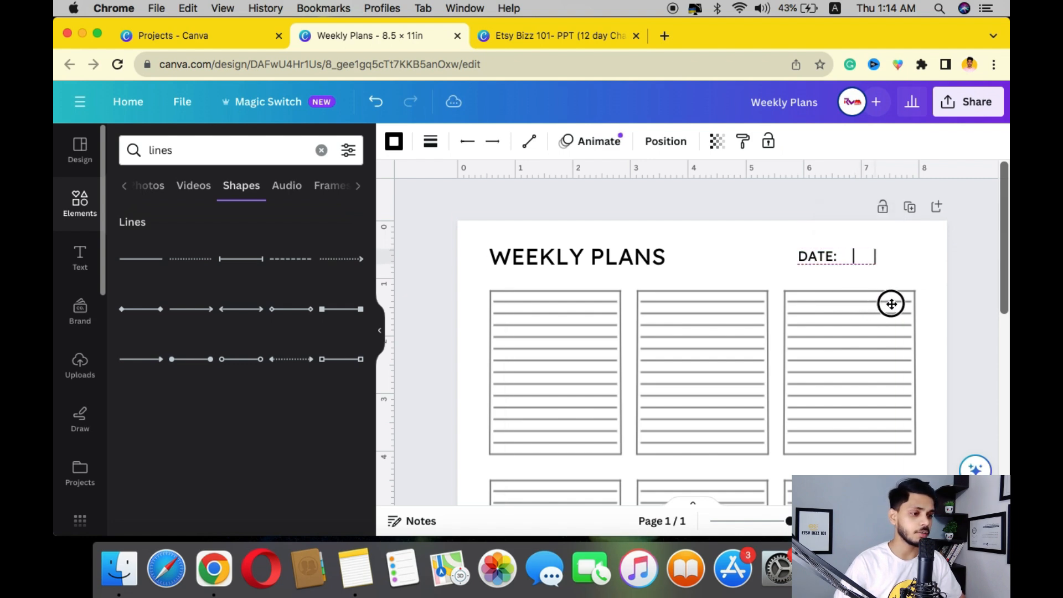
{"action": "left_click", "coordinate": [856, 271]}
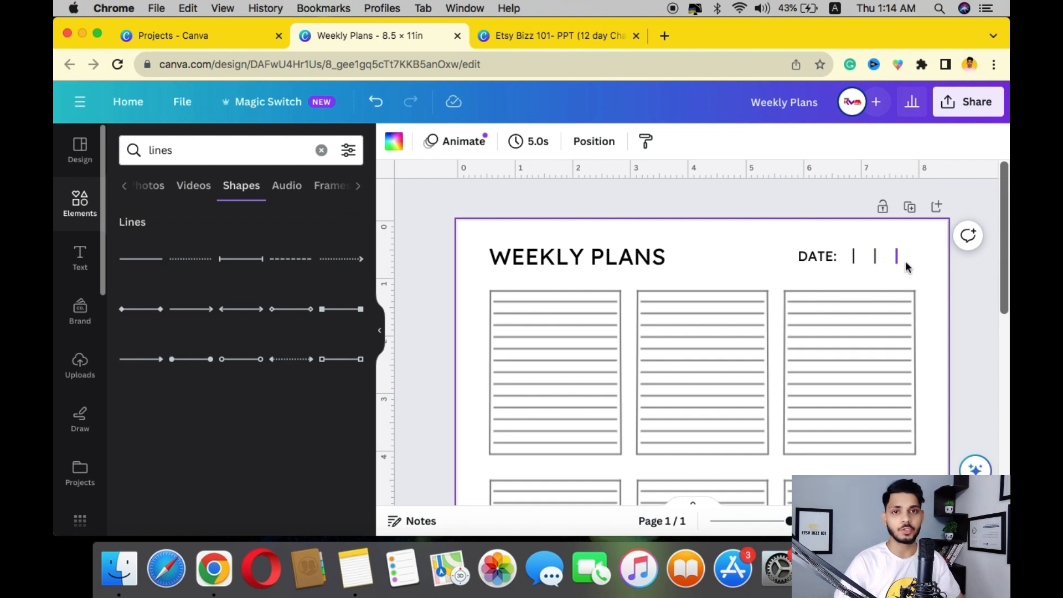
- After checking the sample's day labels, move the "WEEKLY PLANS" title up and scale it down to a font size of 23.4
{"action": "scroll", "coordinate": [913, 273], "scroll_direction": "down", "scroll_amount": 5}
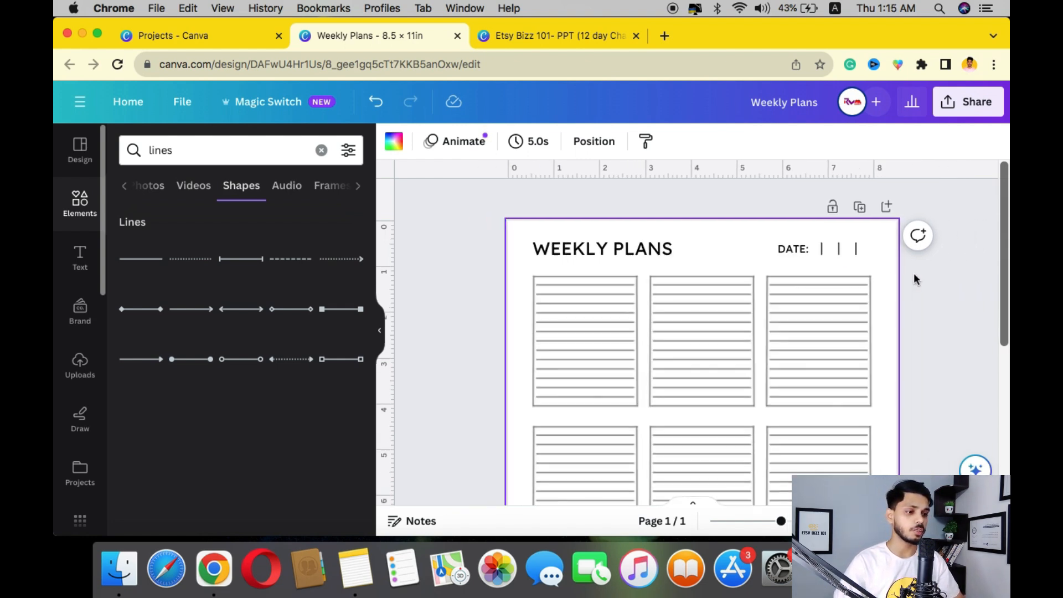
{"action": "left_click", "coordinate": [752, 326]}
{"action": "scroll", "coordinate": [752, 326], "scroll_direction": "up", "scroll_amount": 3}
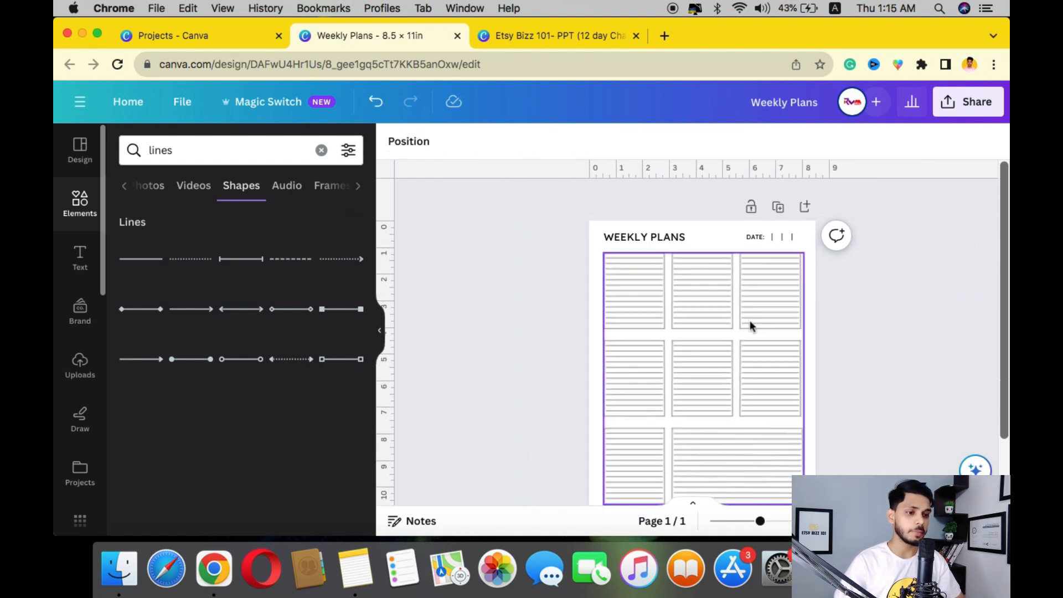
{"action": "scroll", "coordinate": [617, 309], "scroll_direction": "up", "scroll_amount": 1}
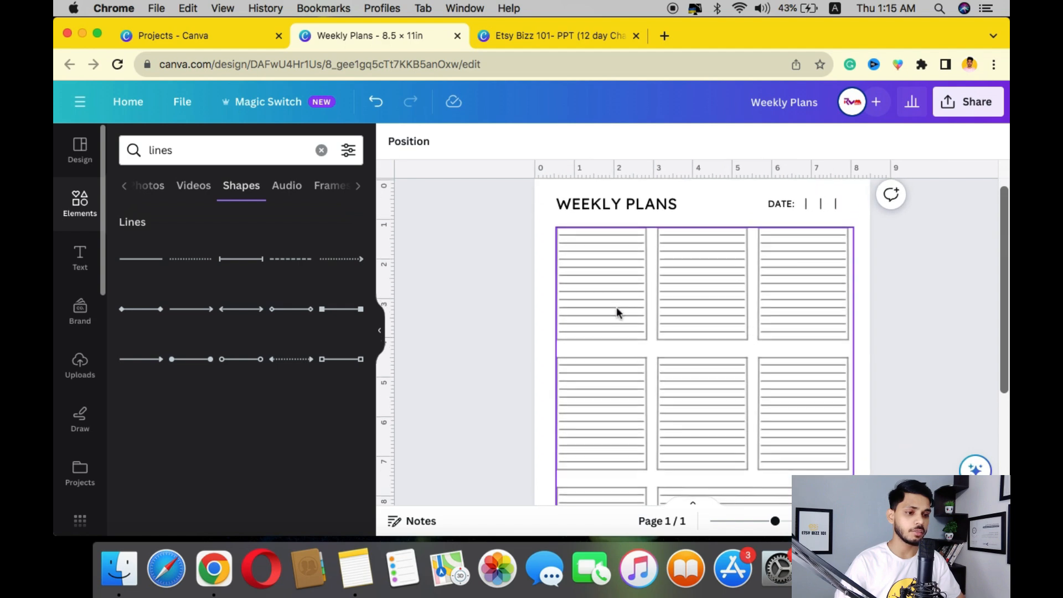
{"action": "left_click", "coordinate": [559, 38]}
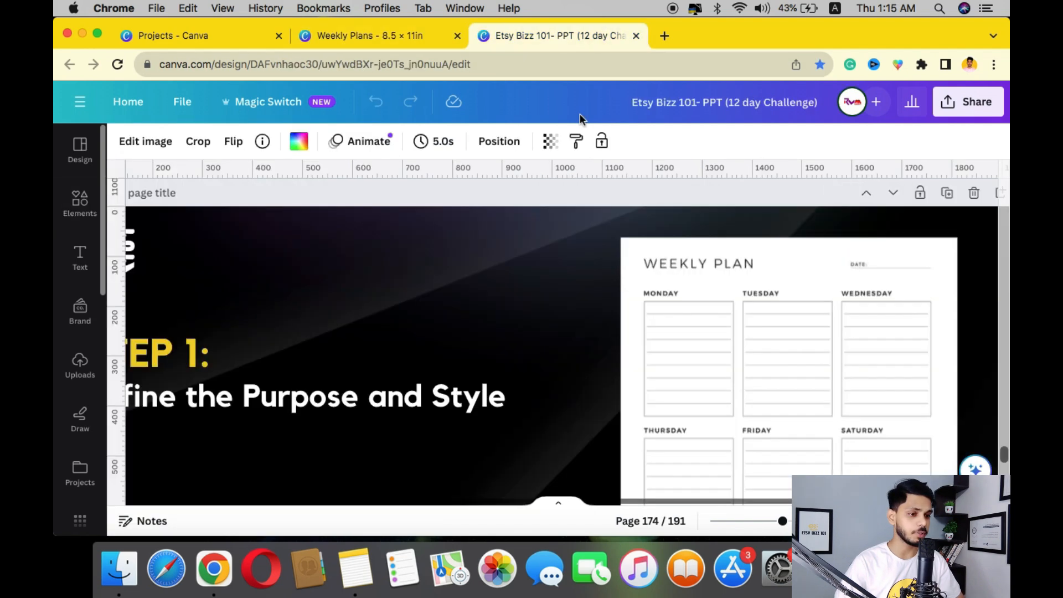
{"action": "left_click", "coordinate": [407, 34]}
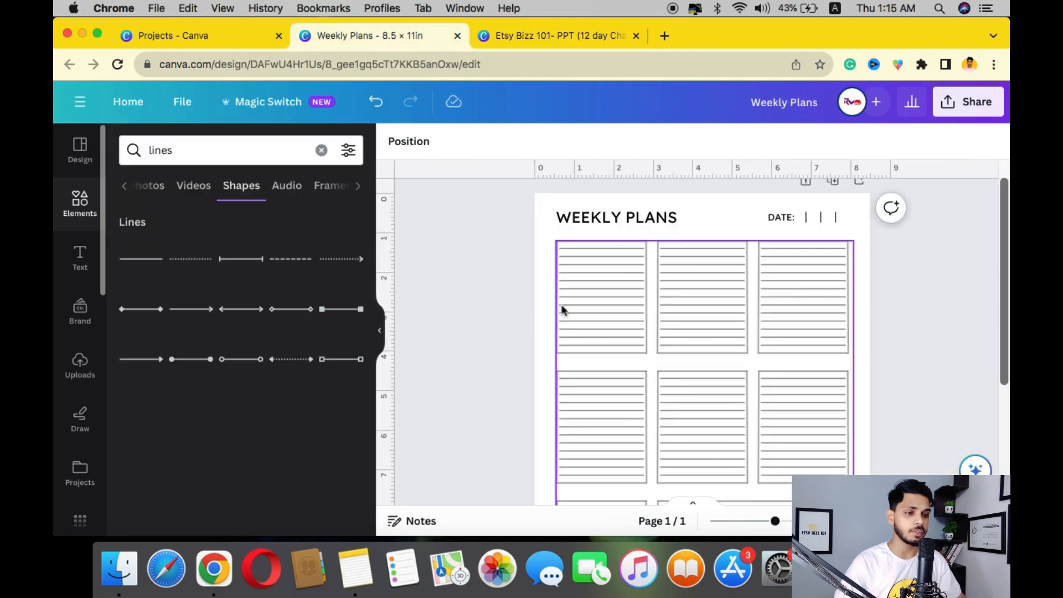
{"action": "left_click", "coordinate": [631, 218]}
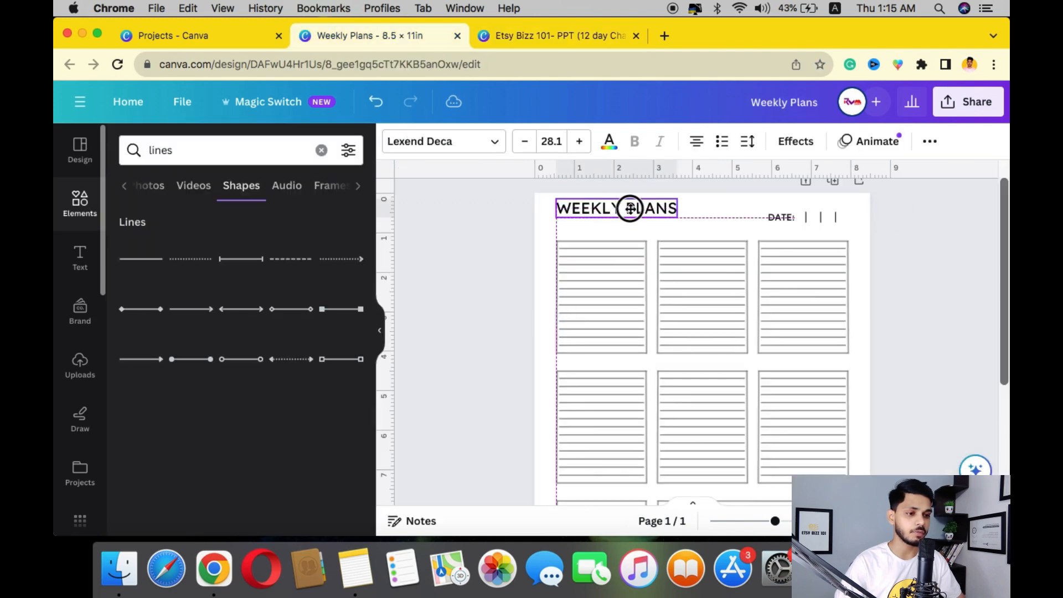
{"action": "left_click_drag", "start_coordinate": [676, 209], "coordinate": [658, 198]}
{"action": "left_click", "coordinate": [635, 210]}
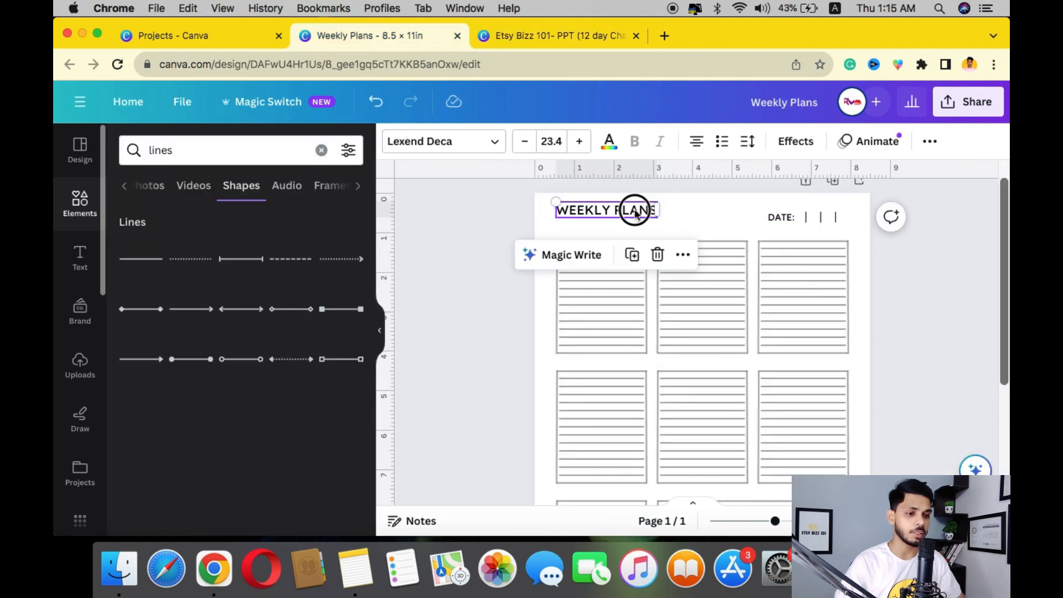
{"action": "left_click", "coordinate": [444, 299]}
- Duplicate the title just above the first box, replace the copy's text with "MONDAY" and scale it to a font size of 11.7
{"action": "scroll", "coordinate": [443, 300], "scroll_direction": "up", "scroll_amount": 4}
{"action": "scroll", "coordinate": [542, 245], "scroll_direction": "up", "scroll_amount": 2}
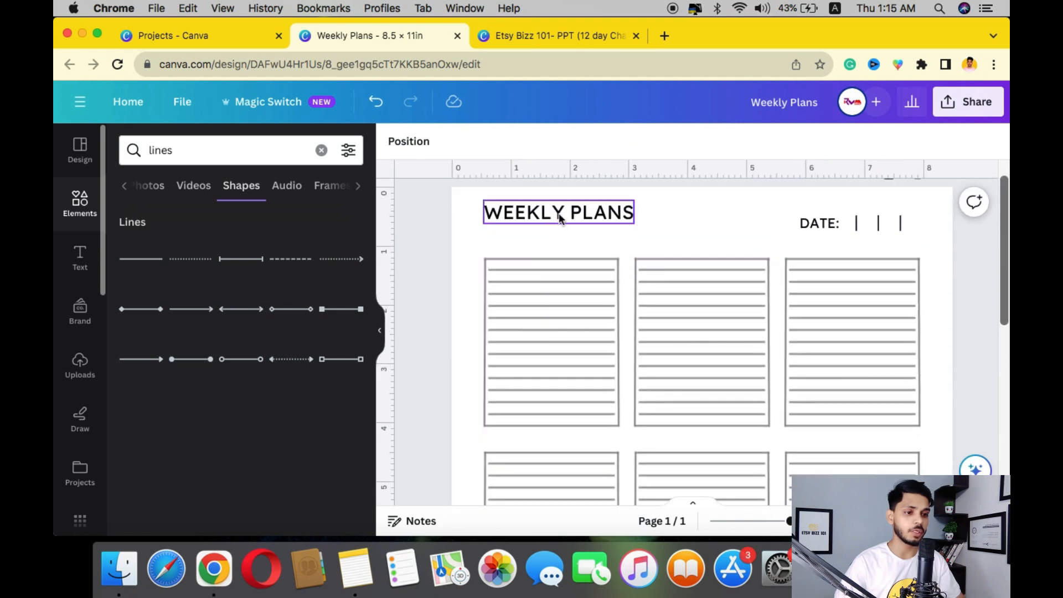
{"action": "left_click", "coordinate": [559, 212]}
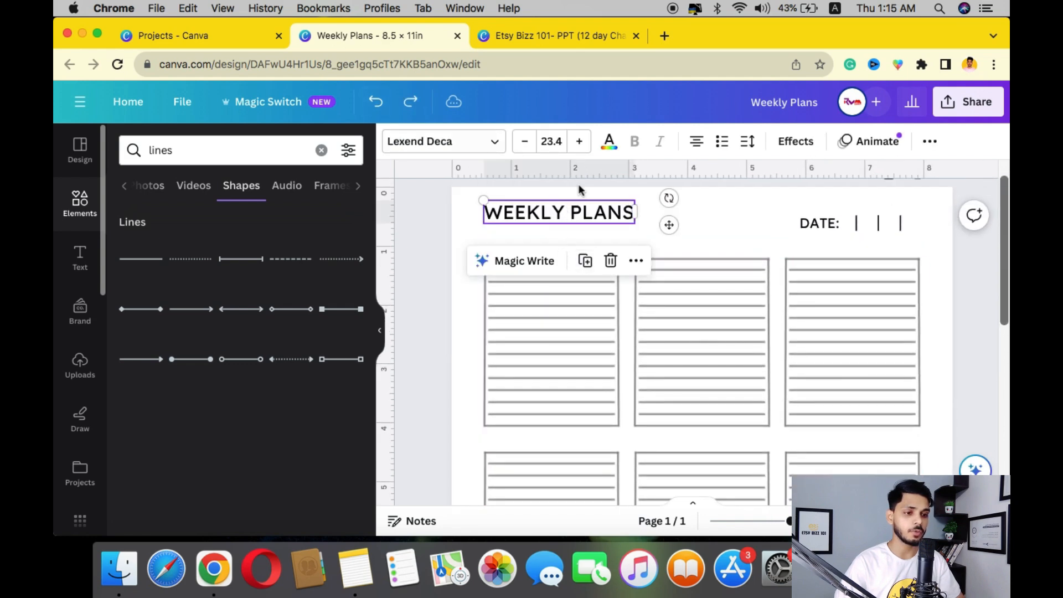
{"action": "left_click", "coordinate": [585, 261]}
{"action": "left_click_drag", "start_coordinate": [620, 229], "coordinate": [616, 246]}
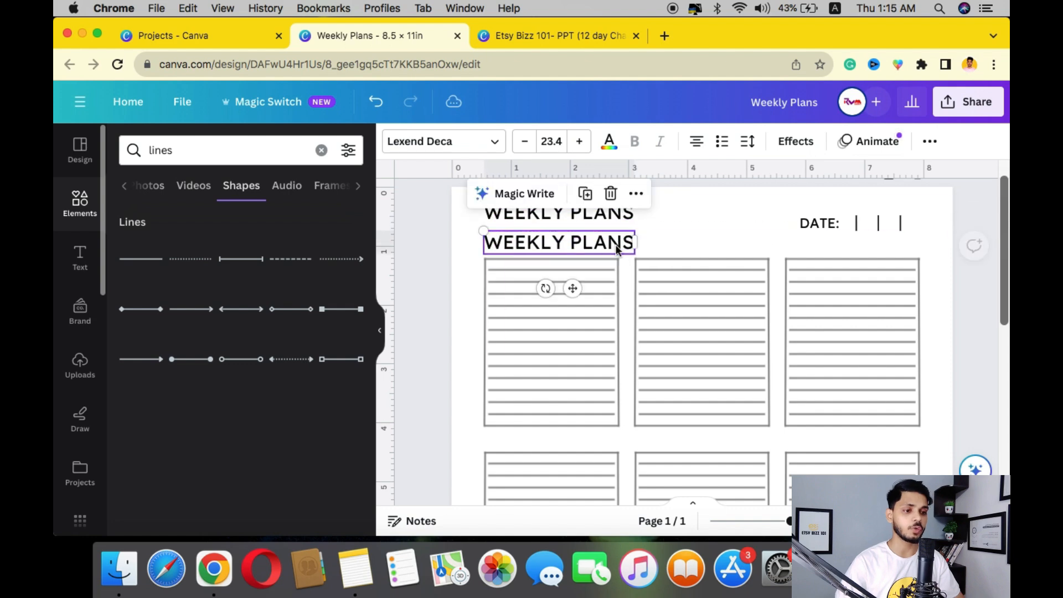
{"action": "double_click", "coordinate": [616, 245]}
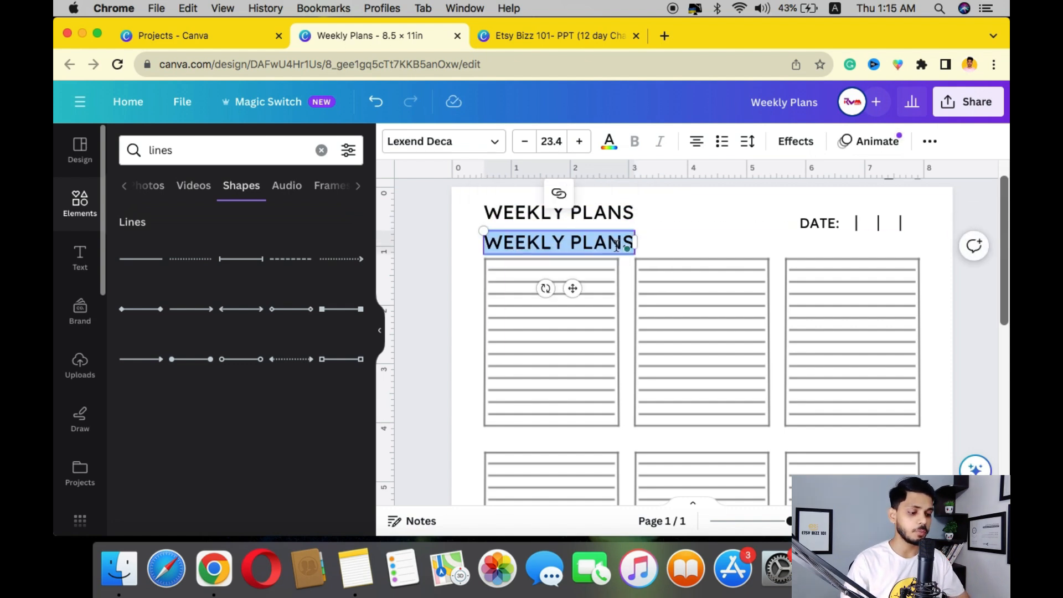
{"action": "key", "text": "BackSpace"}
{"action": "type", "text": "MONDAY"}
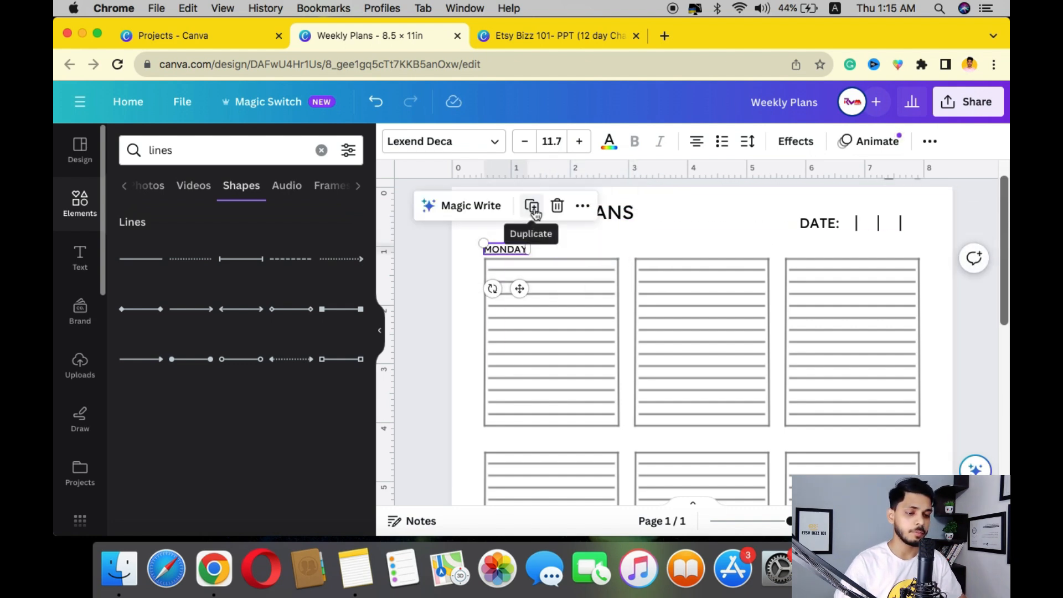
- Duplicate the MONDAY label above each remaining box, rewording the copies as TUESDAY, WEDNESDAYDAY, THURSDAY, FRIDAY, SATURDAY, SUNDAY and NOTES
{"action": "left_click", "coordinate": [534, 209]}
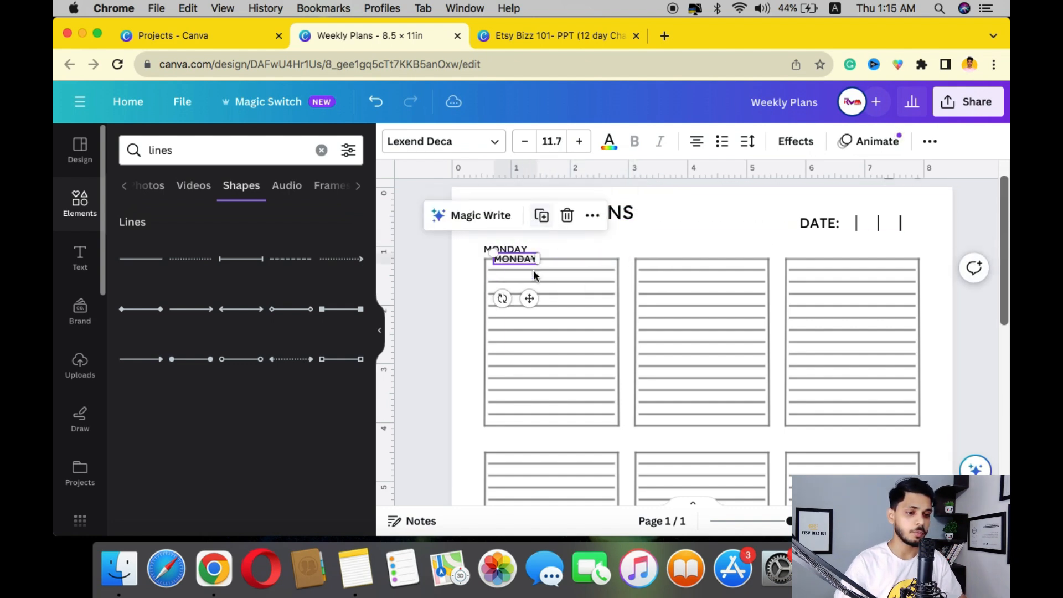
{"action": "left_click_drag", "start_coordinate": [530, 298], "coordinate": [670, 288]}
{"action": "double_click", "coordinate": [663, 252]}
{"action": "key", "text": "BackSpace"}
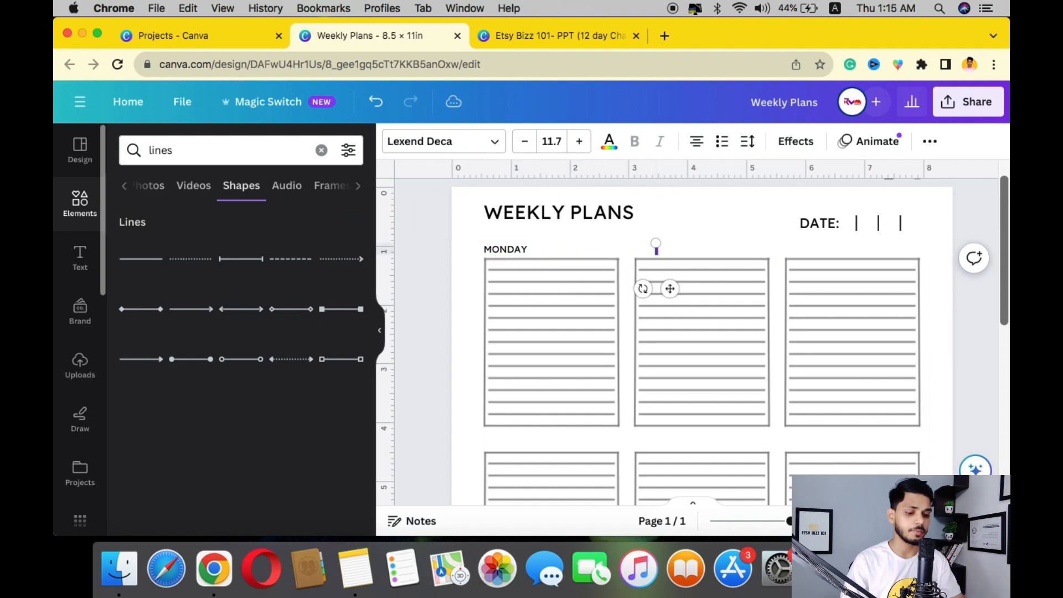
{"action": "left_click", "coordinate": [687, 209]}
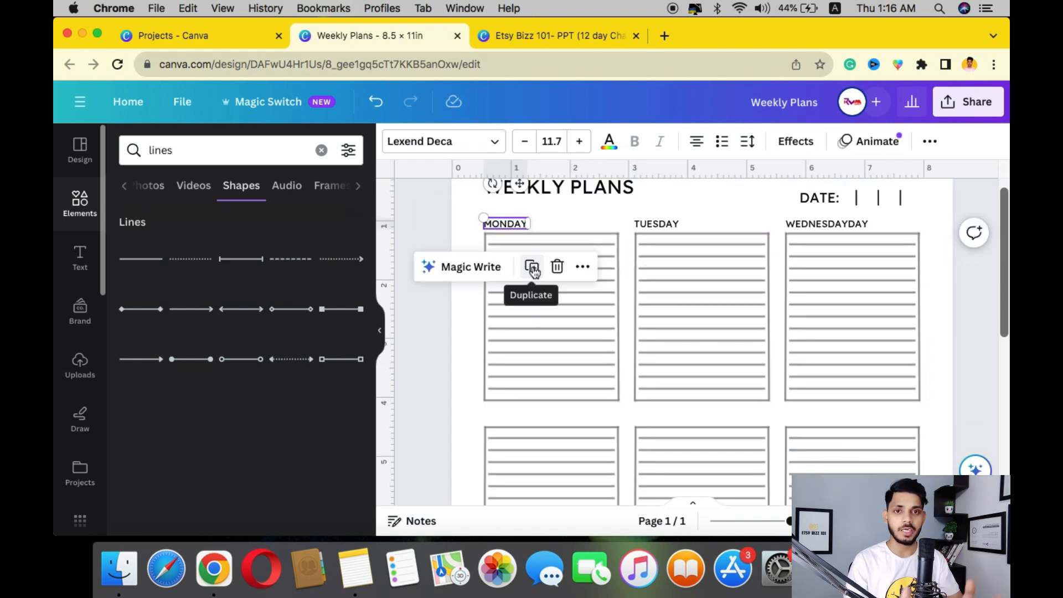
{"action": "left_click", "coordinate": [533, 270]}
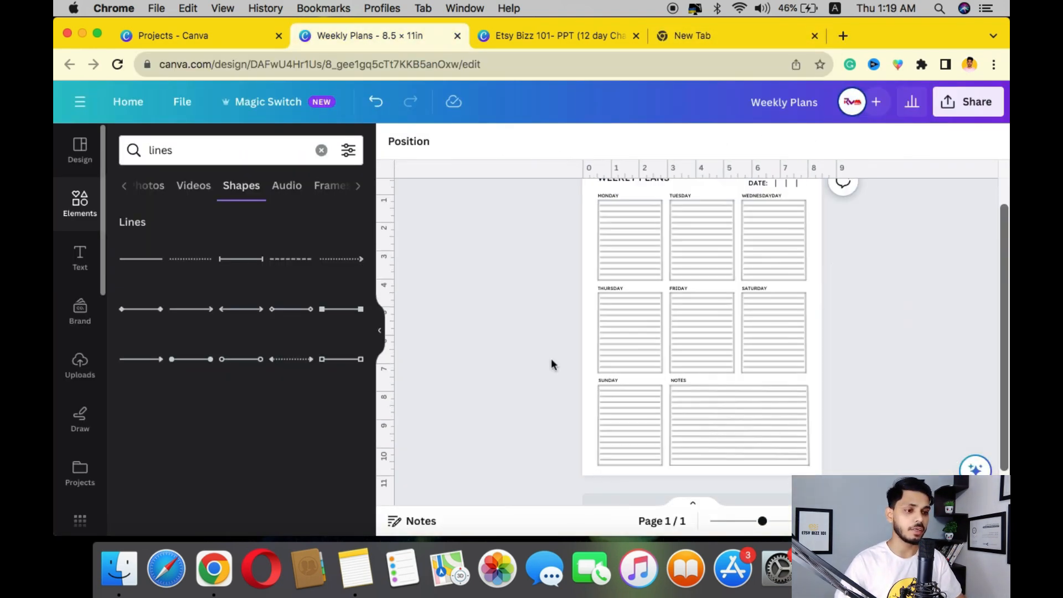
- Examine the Weekly Plan sample's labels, boxes and footer in the Etsy Bizz 101 presentation for comparison
{"action": "left_click", "coordinate": [577, 35]}
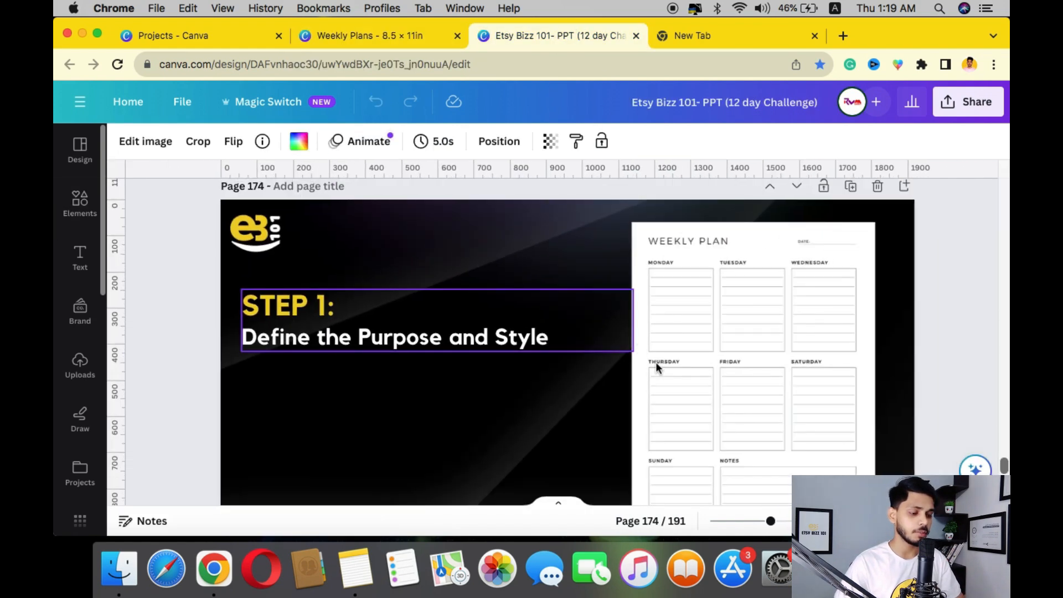
{"action": "scroll", "coordinate": [657, 374], "scroll_direction": "down", "scroll_amount": 2}
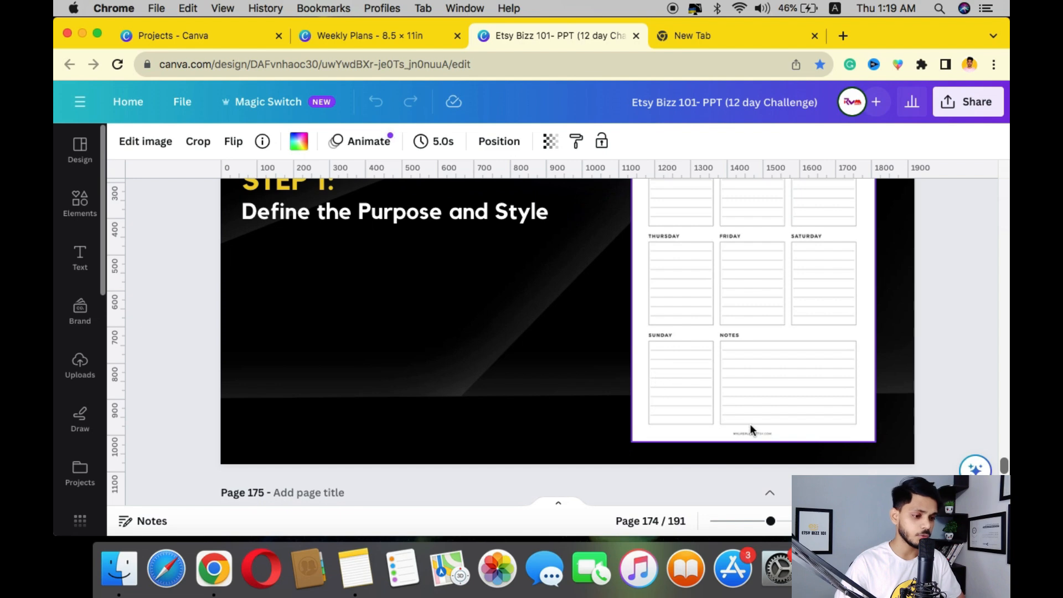
{"action": "scroll", "coordinate": [750, 424], "scroll_direction": "down", "scroll_amount": 3}
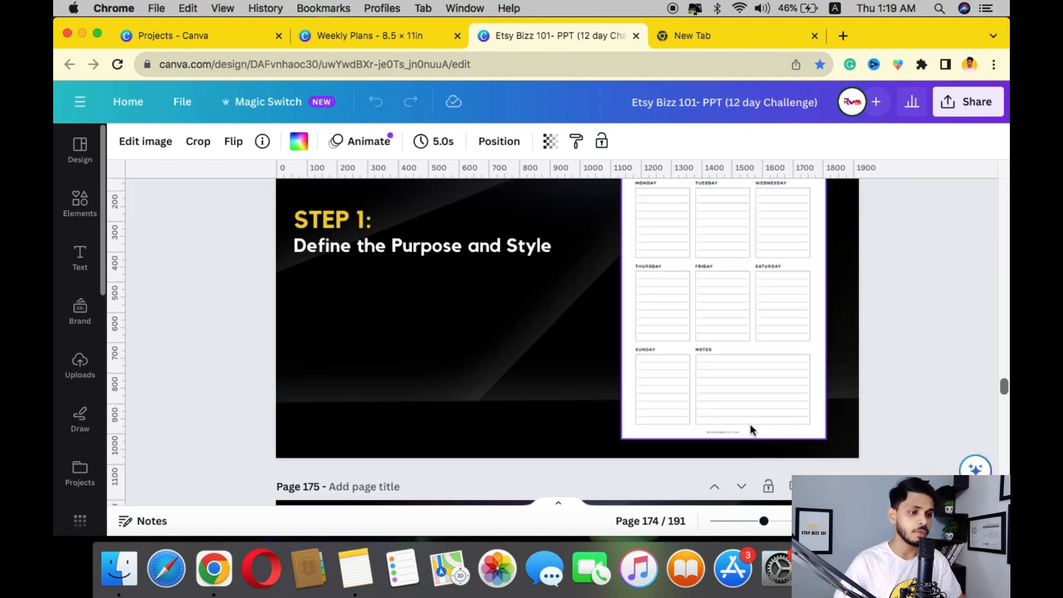
{"action": "scroll", "coordinate": [750, 424], "scroll_direction": "up", "scroll_amount": 2}
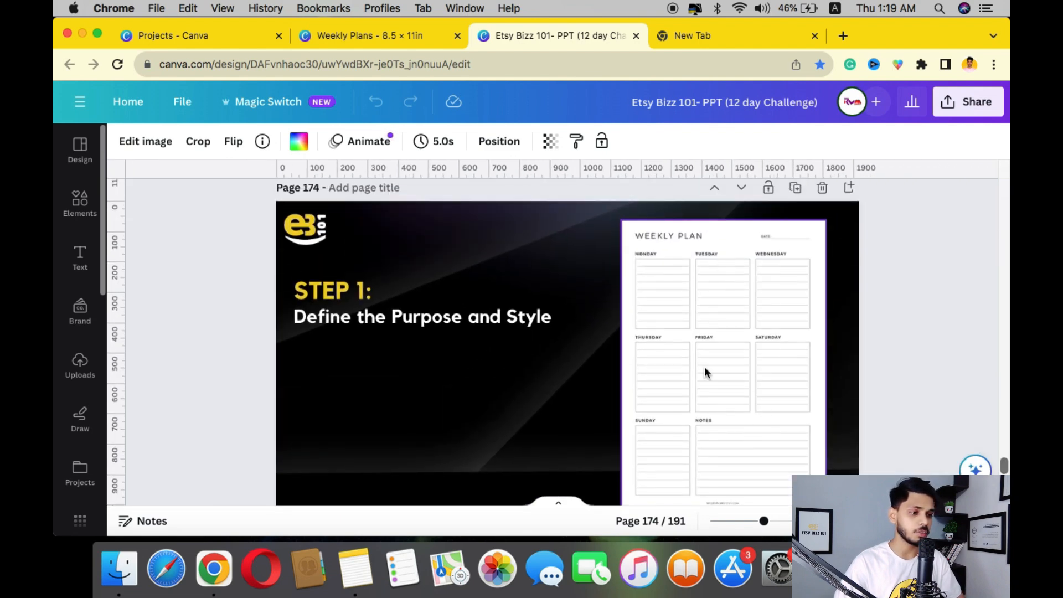
{"action": "scroll", "coordinate": [704, 367], "scroll_direction": "up", "scroll_amount": 2}
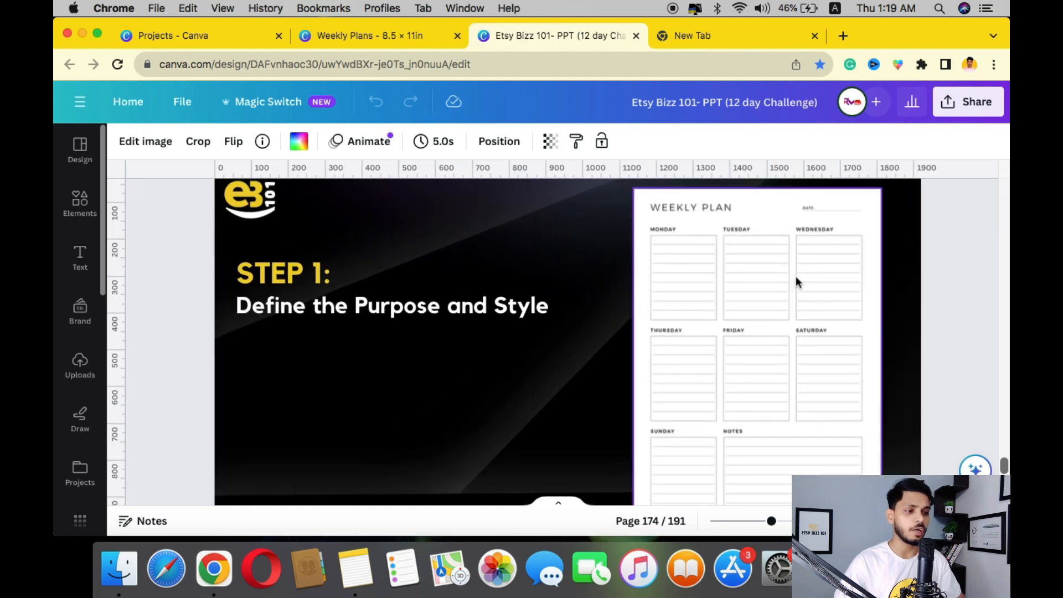
{"action": "scroll", "coordinate": [796, 277], "scroll_direction": "down", "scroll_amount": 2}
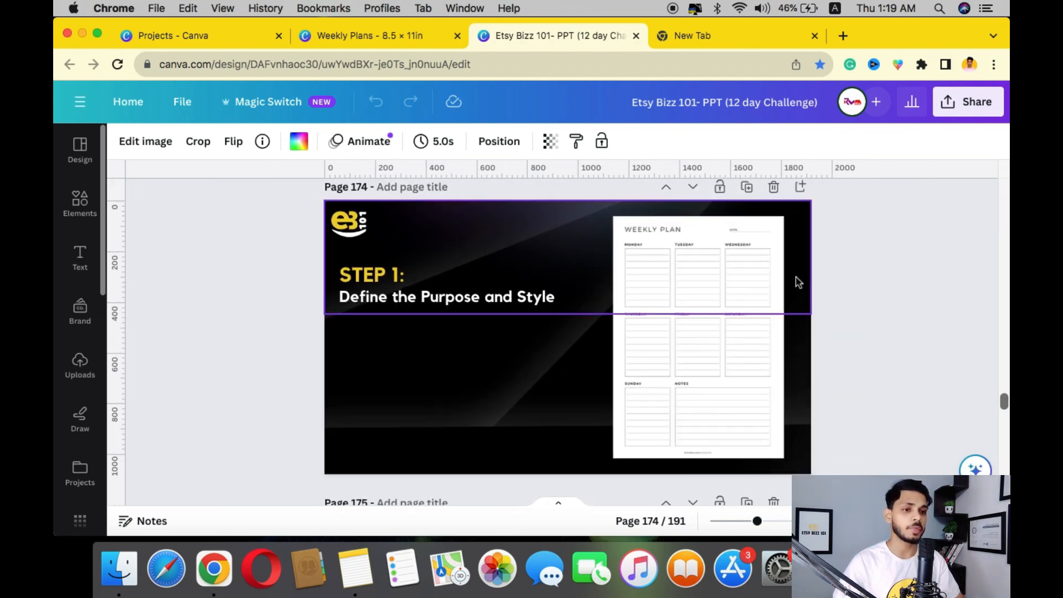
- Return to the Weekly Plans design, review the whole planner page against the sample and select the page background
{"action": "left_click", "coordinate": [377, 34]}
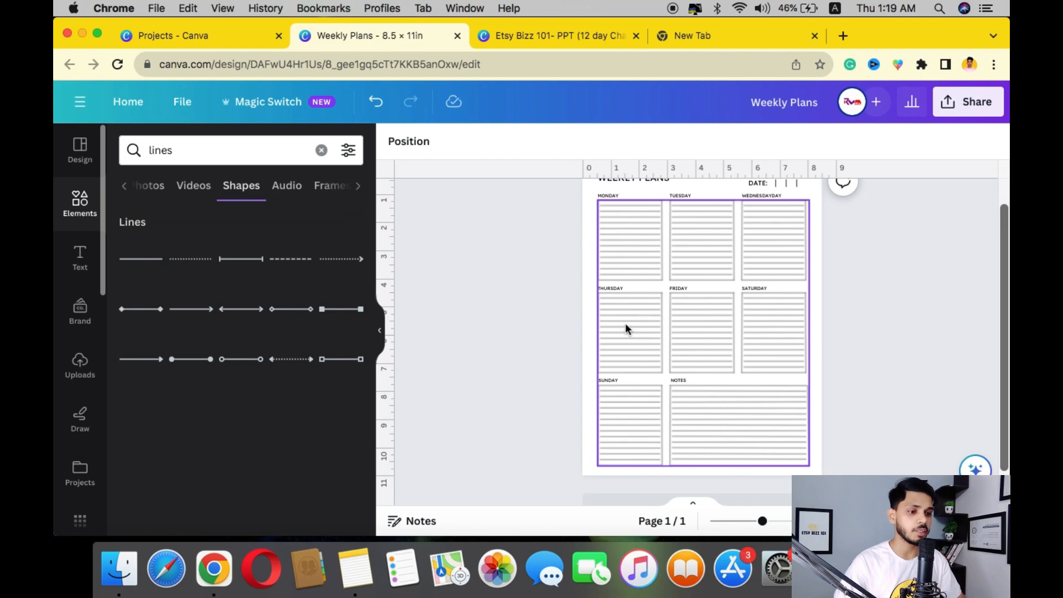
{"action": "scroll", "coordinate": [626, 329], "scroll_direction": "down", "scroll_amount": 2}
{"action": "scroll", "coordinate": [626, 329], "scroll_direction": "up", "scroll_amount": 2}
{"action": "left_click", "coordinate": [535, 309]}
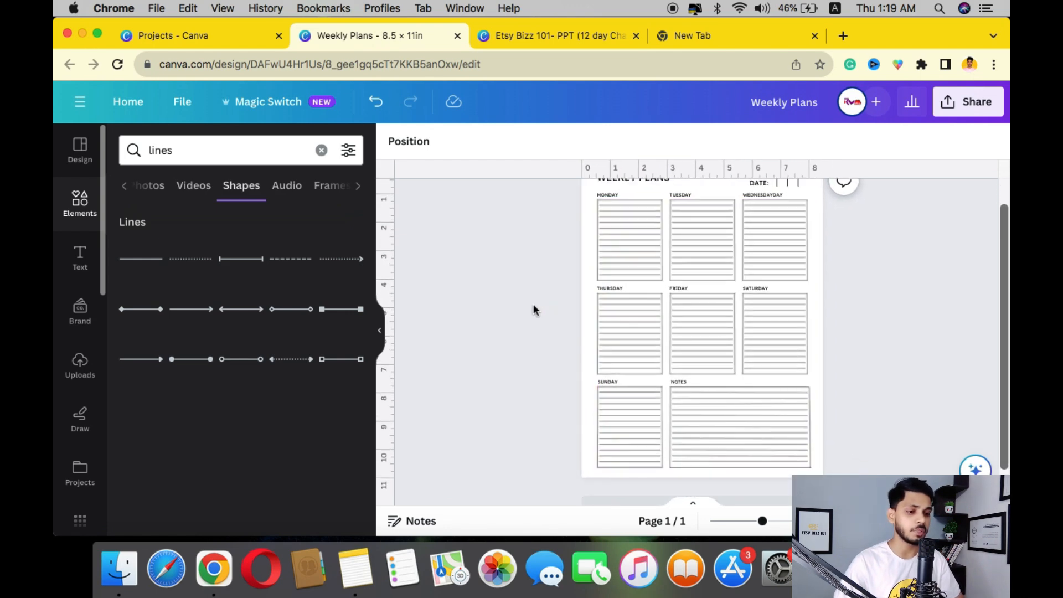
{"action": "scroll", "coordinate": [533, 309], "scroll_direction": "down", "scroll_amount": 1}
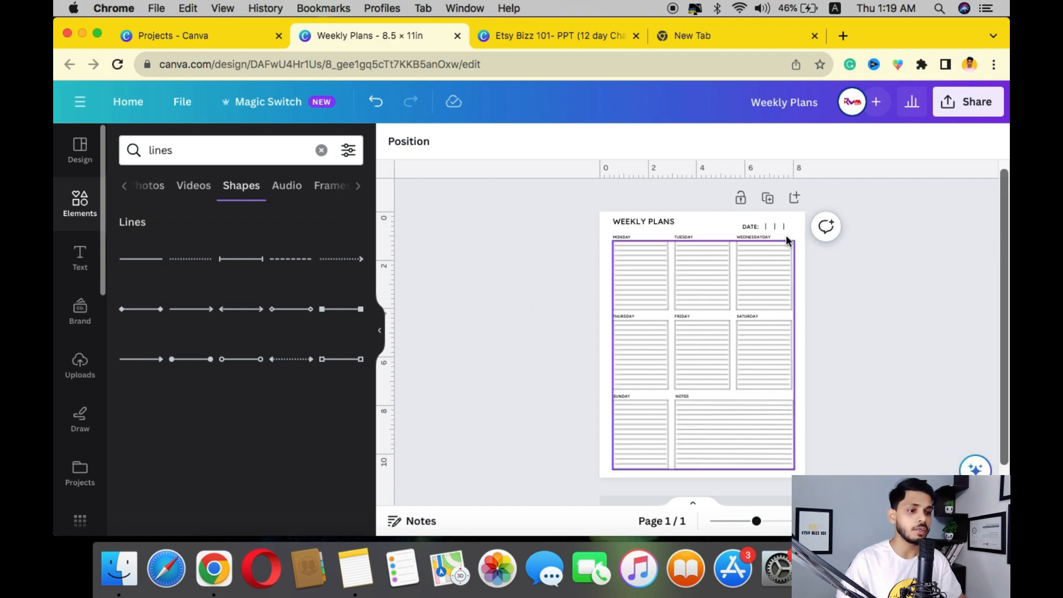
{"action": "left_click", "coordinate": [604, 233]}
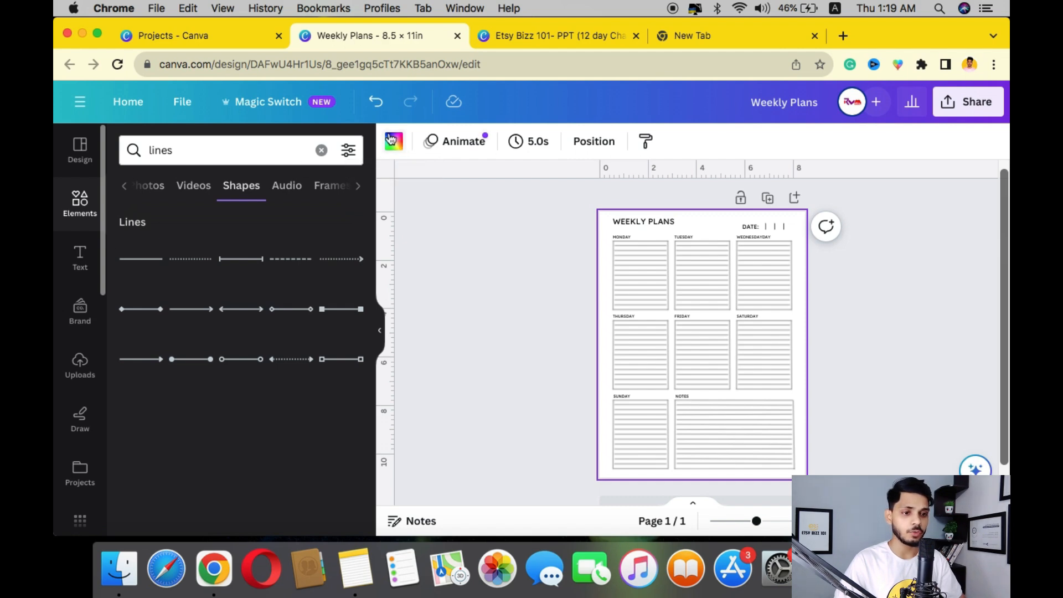
- Search the background colours for "white", try the #f2efeb swatch, and set the page background to the pale off-white from the Caffeine Fix palette
{"action": "left_click", "coordinate": [268, 144]}
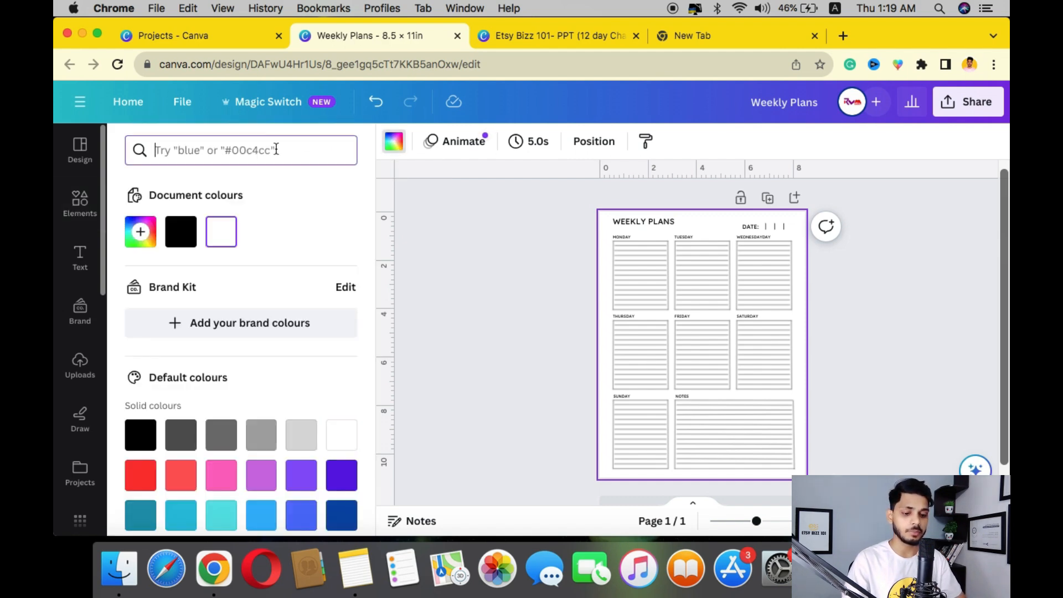
{"action": "type", "text": "white"}
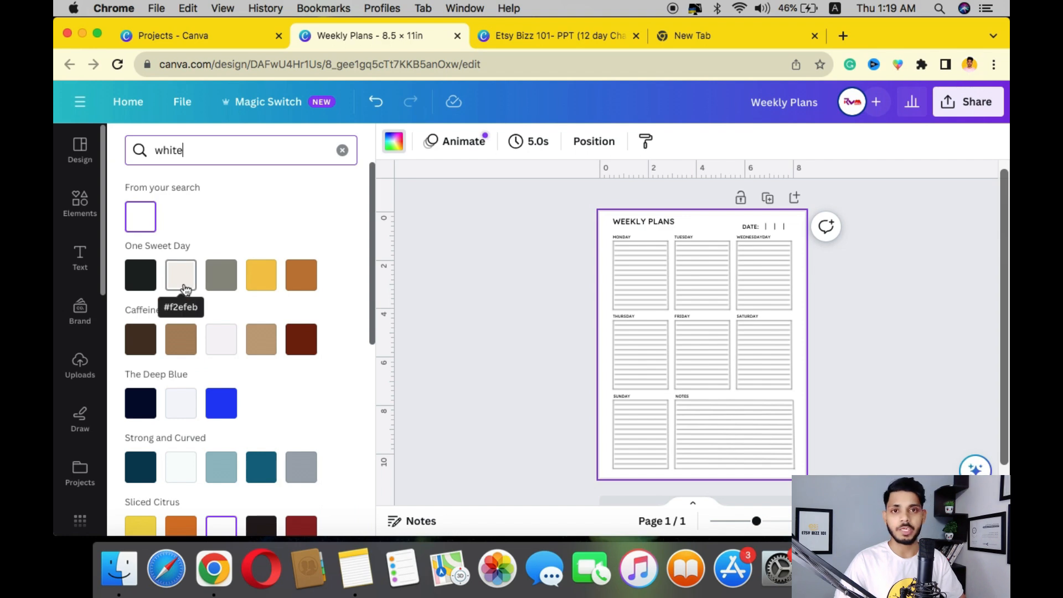
{"action": "left_click", "coordinate": [182, 282]}
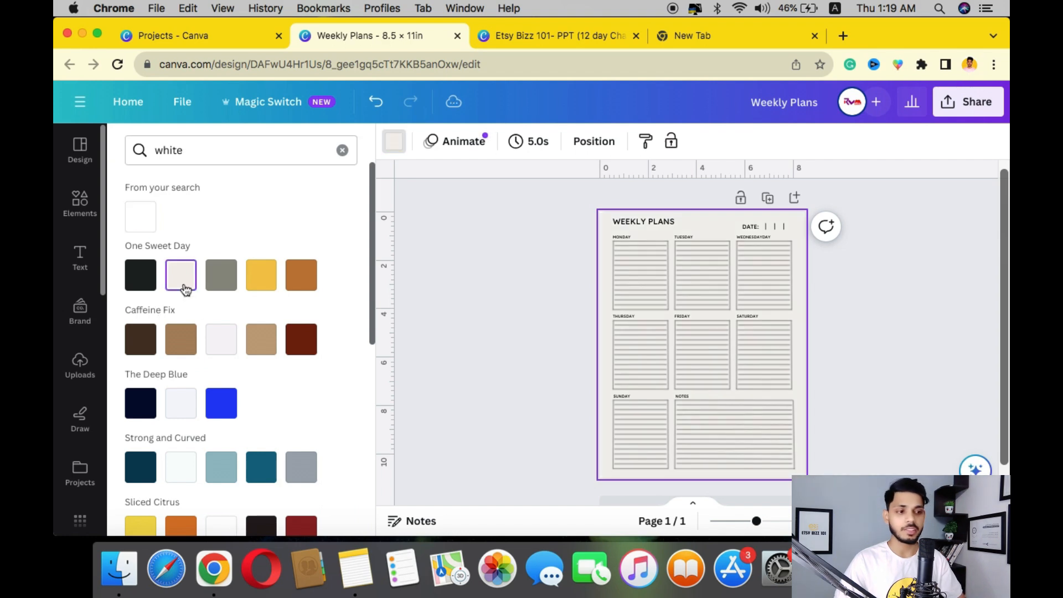
{"action": "left_click", "coordinate": [224, 343]}
{"action": "left_click", "coordinate": [492, 279]}
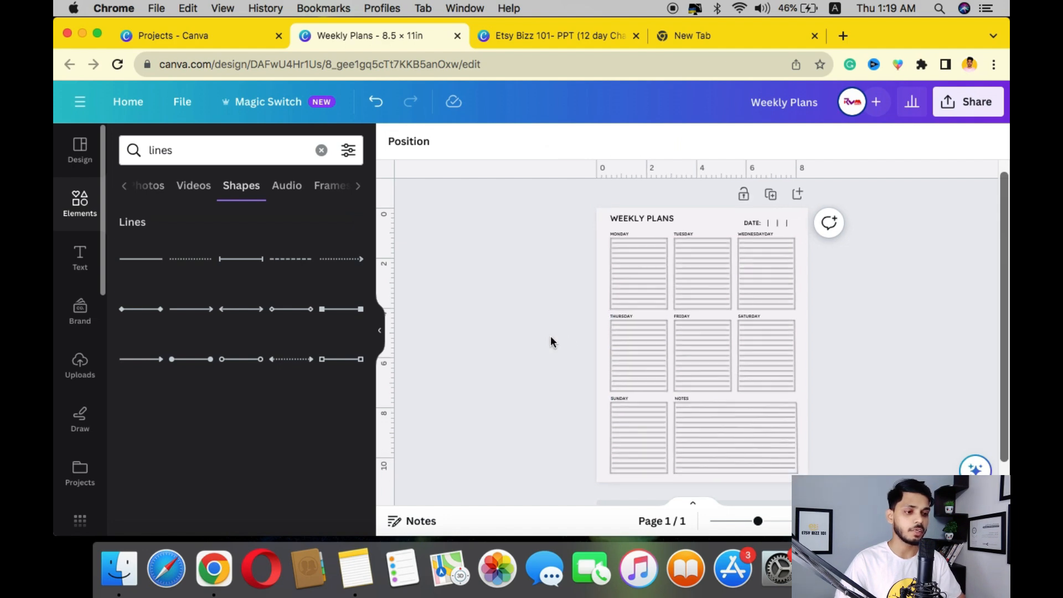
{"action": "scroll", "coordinate": [550, 342], "scroll_direction": "up", "scroll_amount": 2}
{"action": "scroll", "coordinate": [550, 336], "scroll_direction": "down", "scroll_amount": 1}
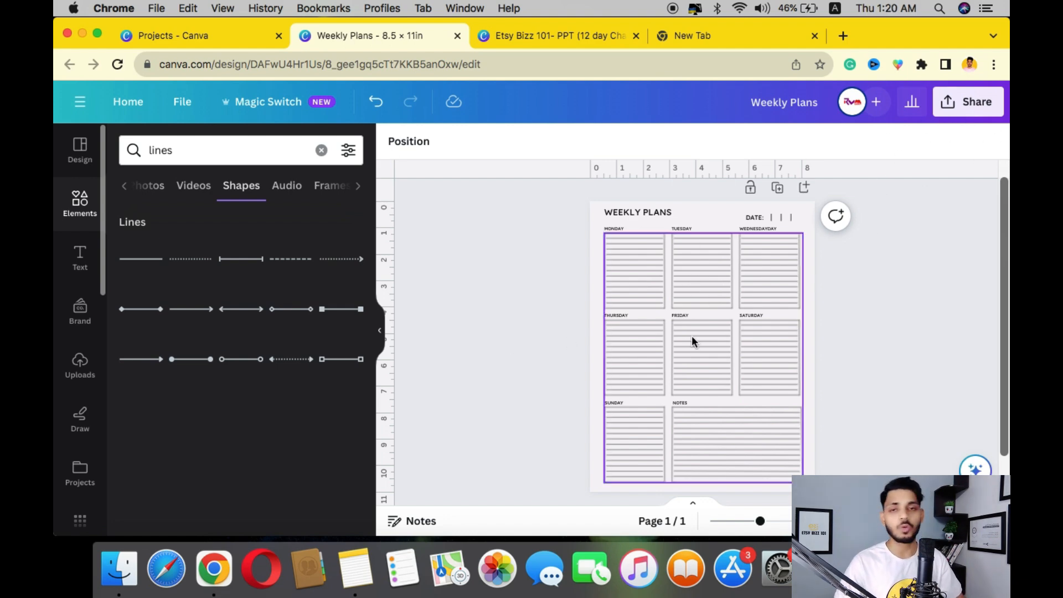
- Open the download settings for the Weekly Plans design and set the file type to PDF Standard
{"action": "left_click", "coordinate": [966, 101]}
{"action": "scroll", "coordinate": [821, 306], "scroll_direction": "down", "scroll_amount": 2}
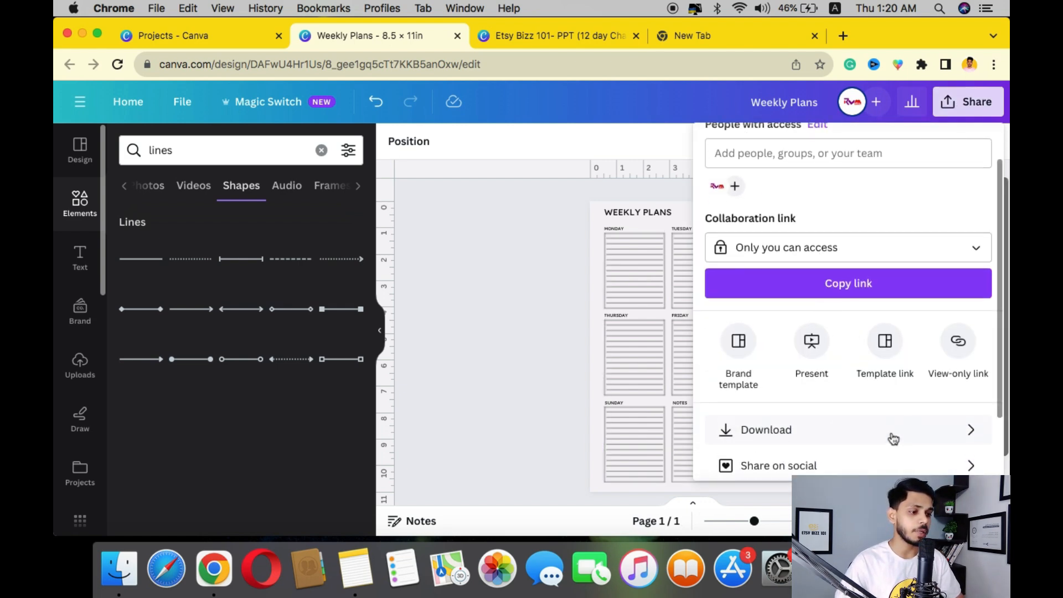
{"action": "left_click", "coordinate": [923, 430]}
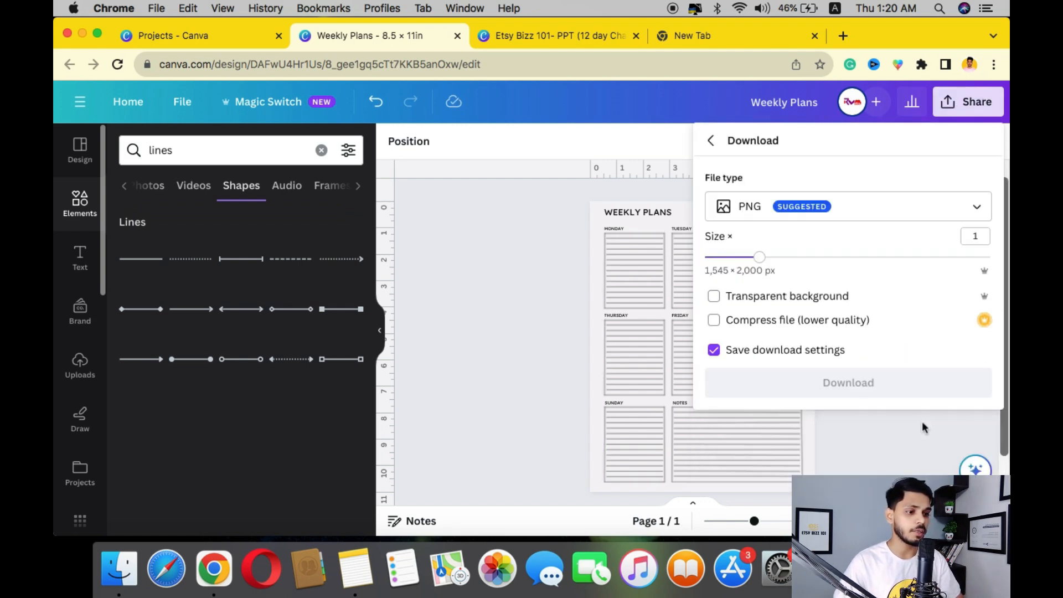
{"action": "left_click", "coordinate": [842, 212]}
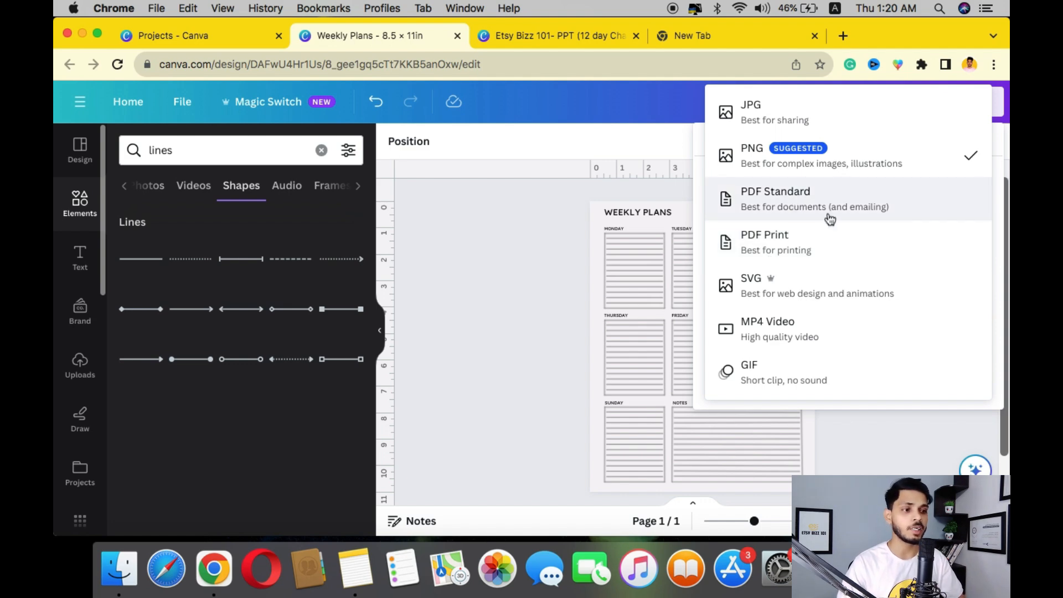
{"action": "left_click", "coordinate": [796, 207]}
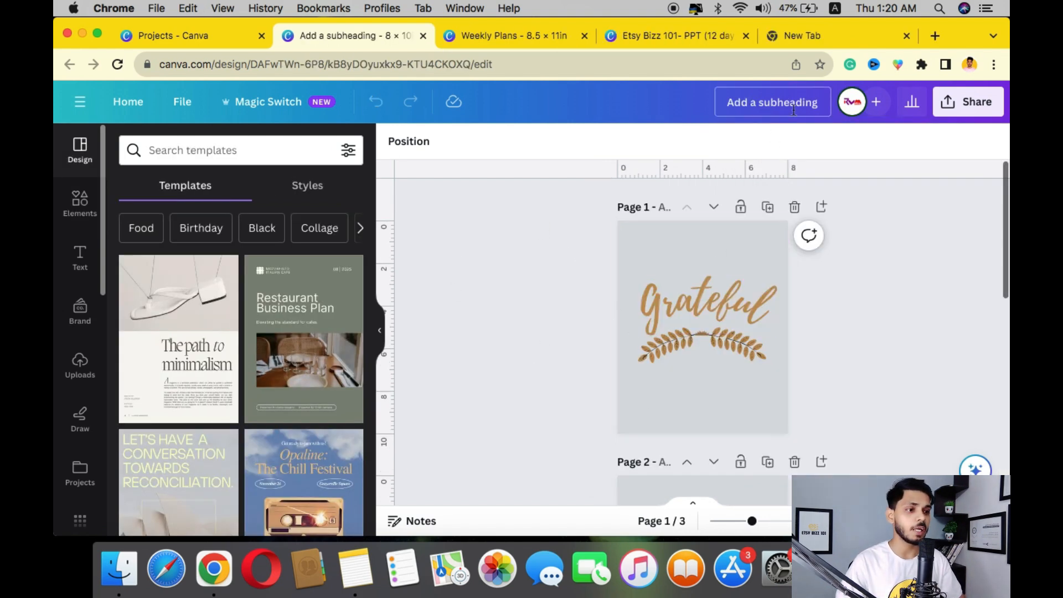
- Rename the "Add a subheading" design as "Grateful wall art-1" and choose PNG as its download file type
{"action": "left_click", "coordinate": [797, 106]}
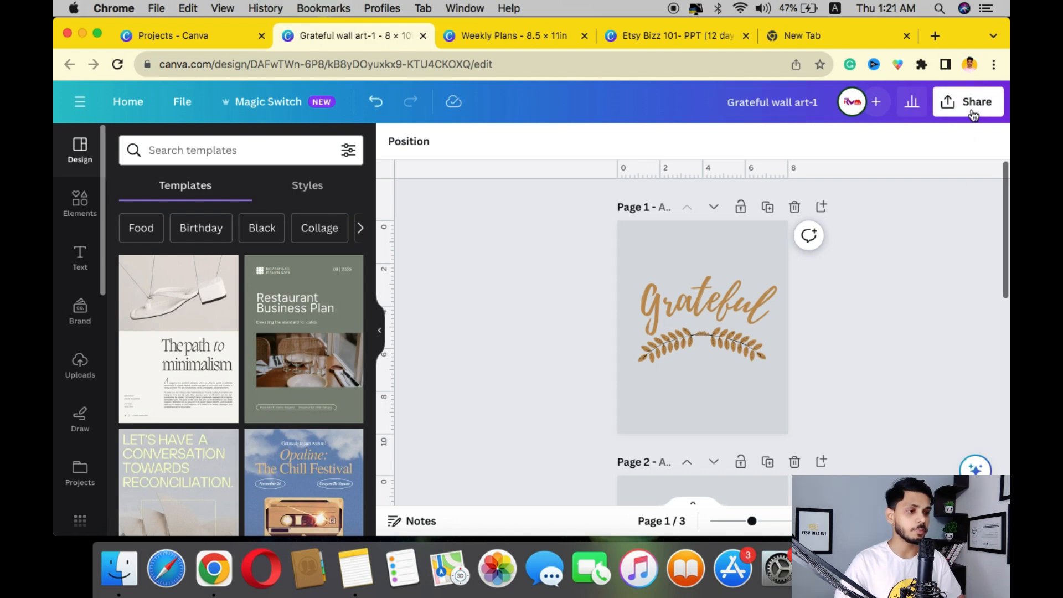
{"action": "left_click", "coordinate": [968, 101]}
{"action": "scroll", "coordinate": [892, 255], "scroll_direction": "down", "scroll_amount": 3}
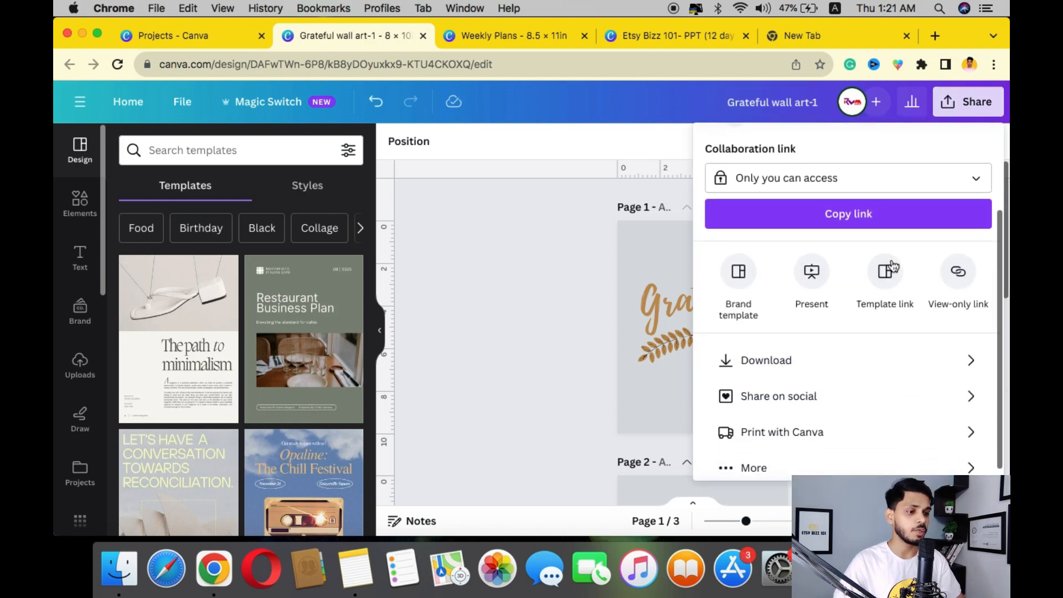
{"action": "left_click", "coordinate": [925, 363]}
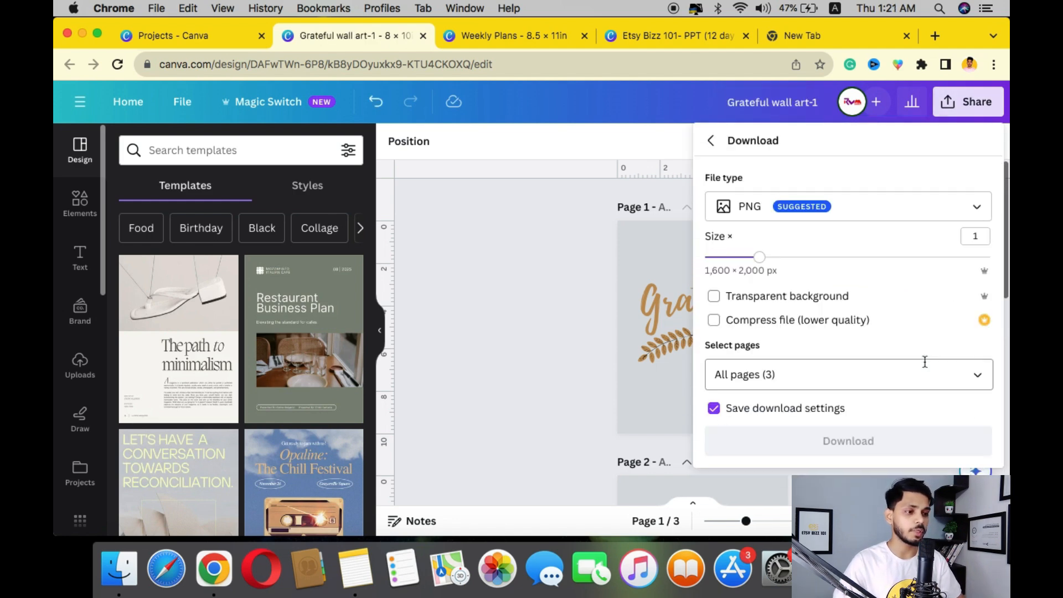
{"action": "left_click", "coordinate": [865, 213]}
{"action": "left_click", "coordinate": [761, 155]}
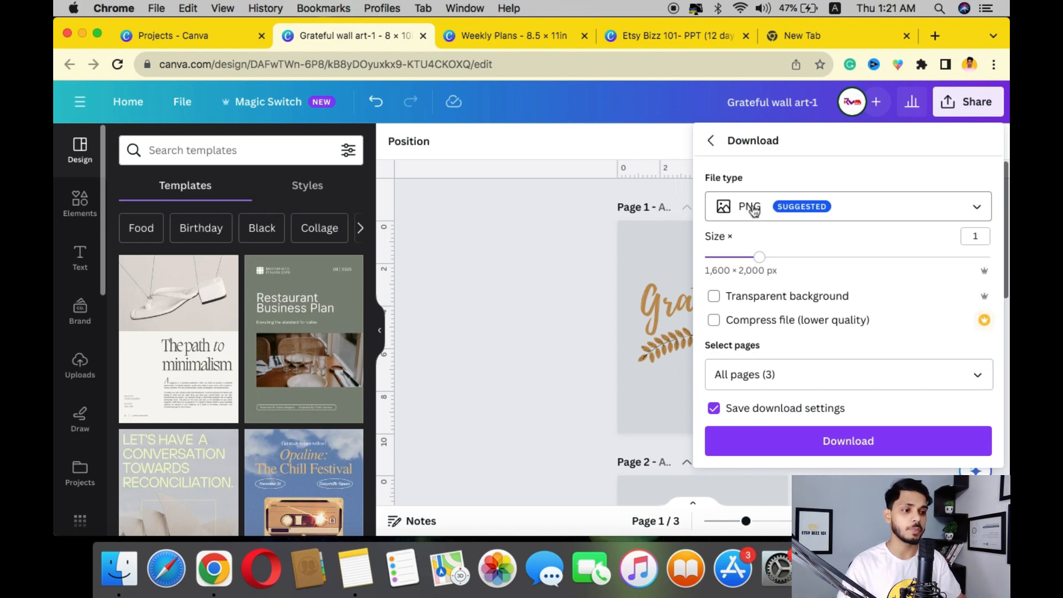
- Limit the page selection to Page 1 only and download the Grateful wall art as a PNG
{"action": "left_click", "coordinate": [872, 386]}
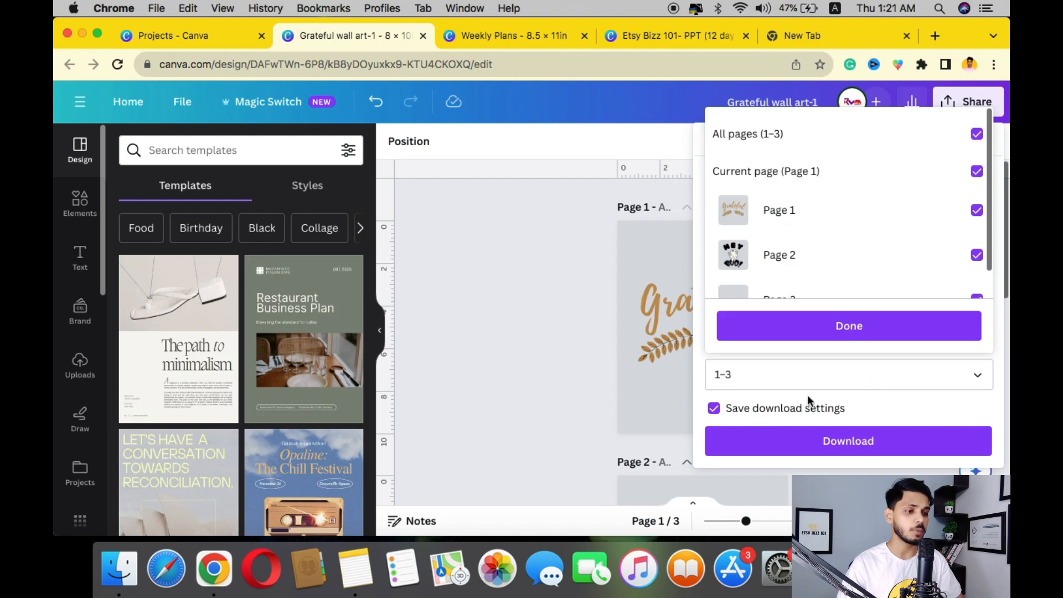
{"action": "left_click", "coordinate": [977, 136]}
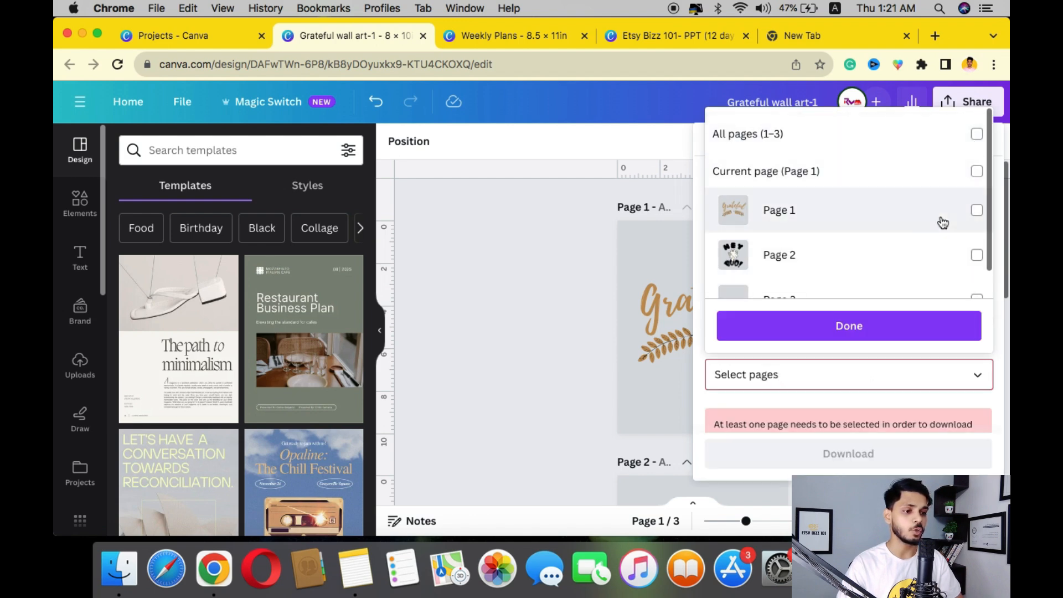
{"action": "scroll", "coordinate": [941, 221], "scroll_direction": "down", "scroll_amount": 1}
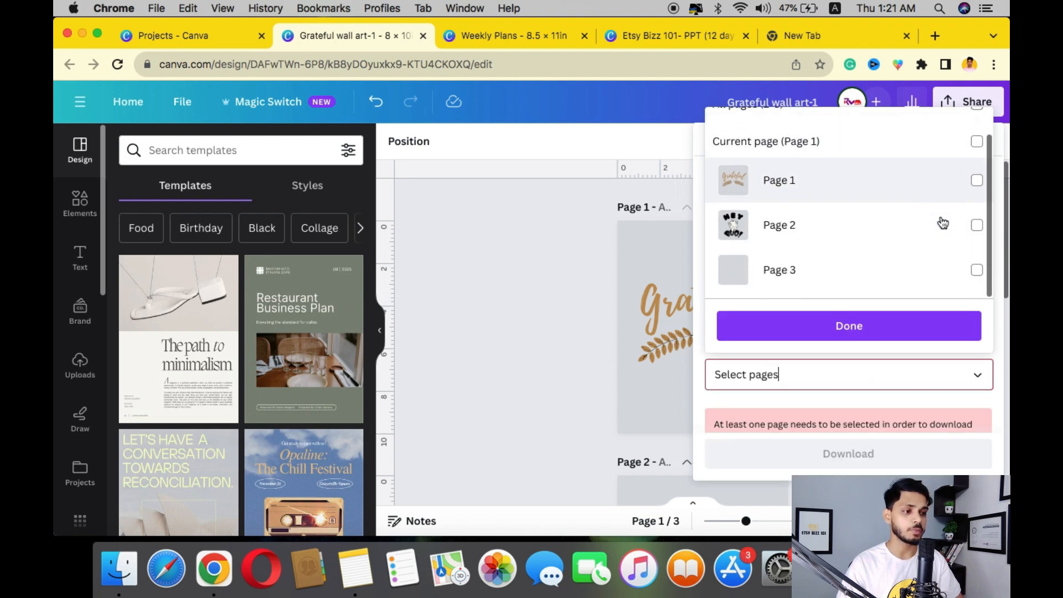
{"action": "left_click", "coordinate": [977, 180]}
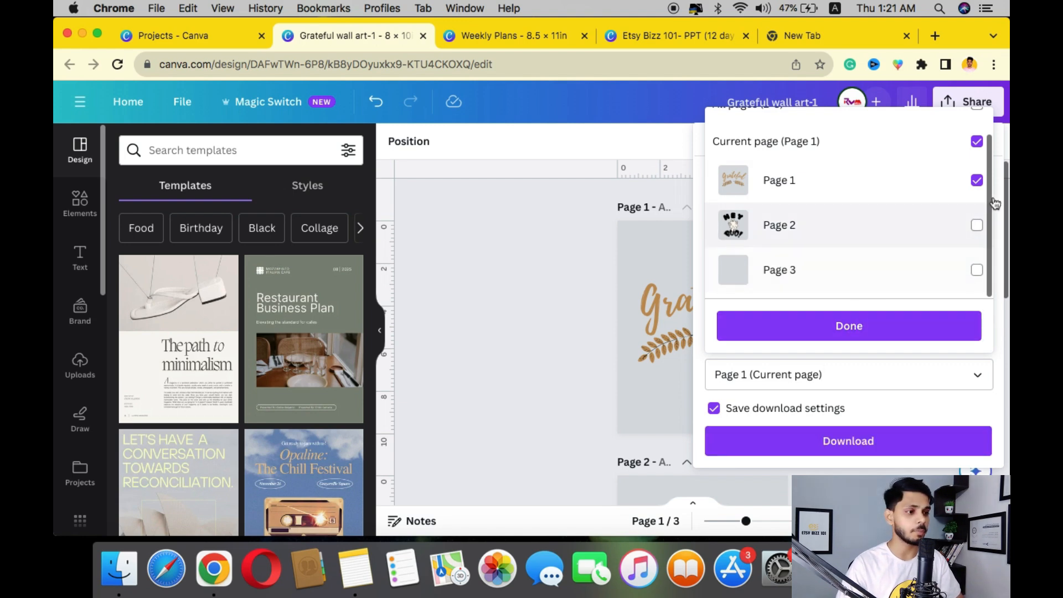
{"action": "left_click", "coordinate": [846, 327]}
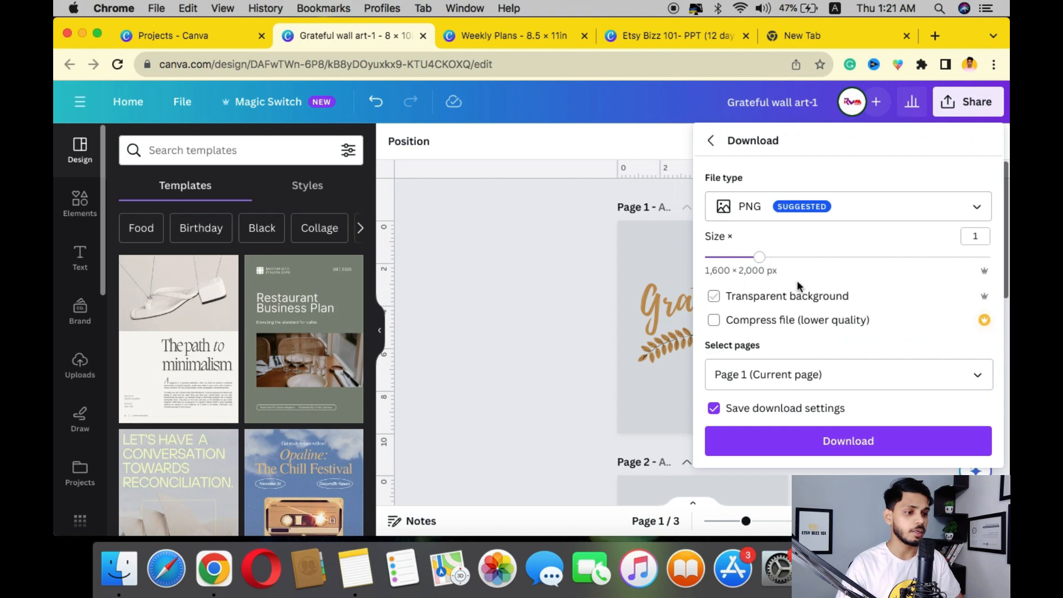
{"action": "left_click", "coordinate": [849, 450]}
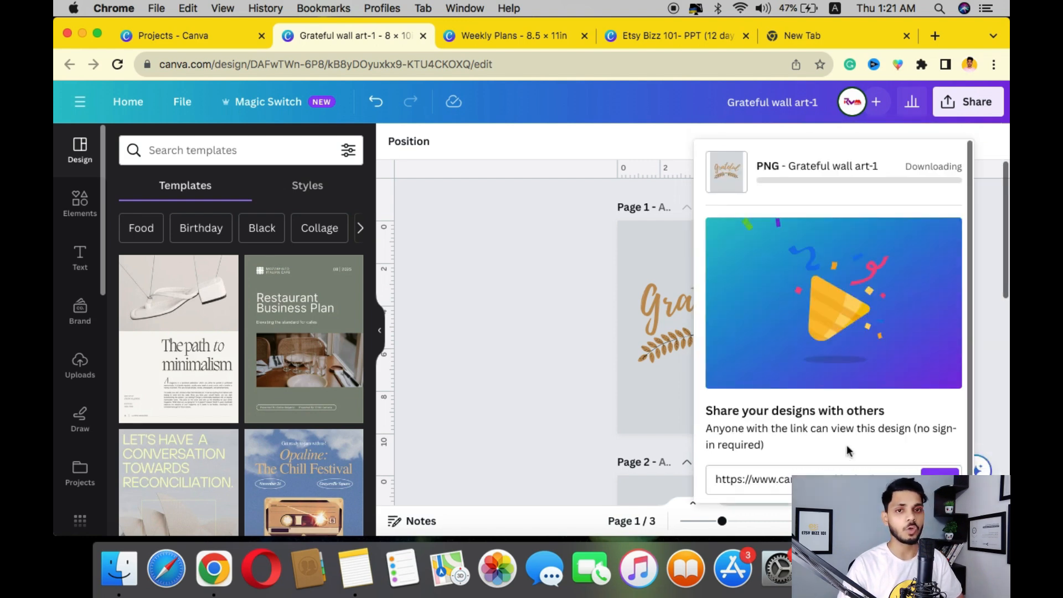
- Return to the Weekly Plans design and dismiss its download settings
{"action": "left_click", "coordinate": [526, 34]}
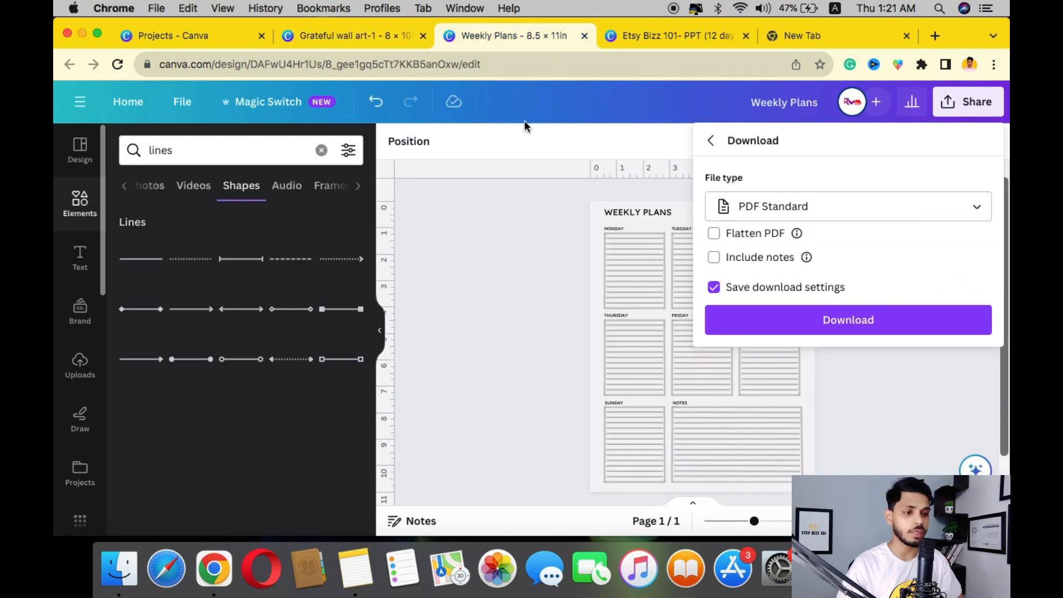
{"action": "left_click", "coordinate": [529, 327]}
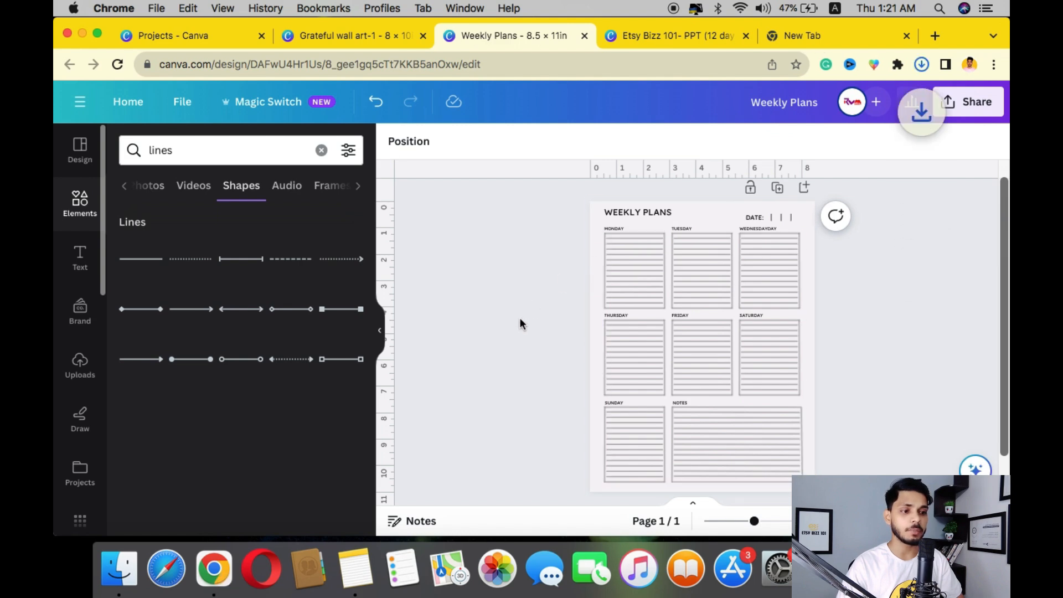